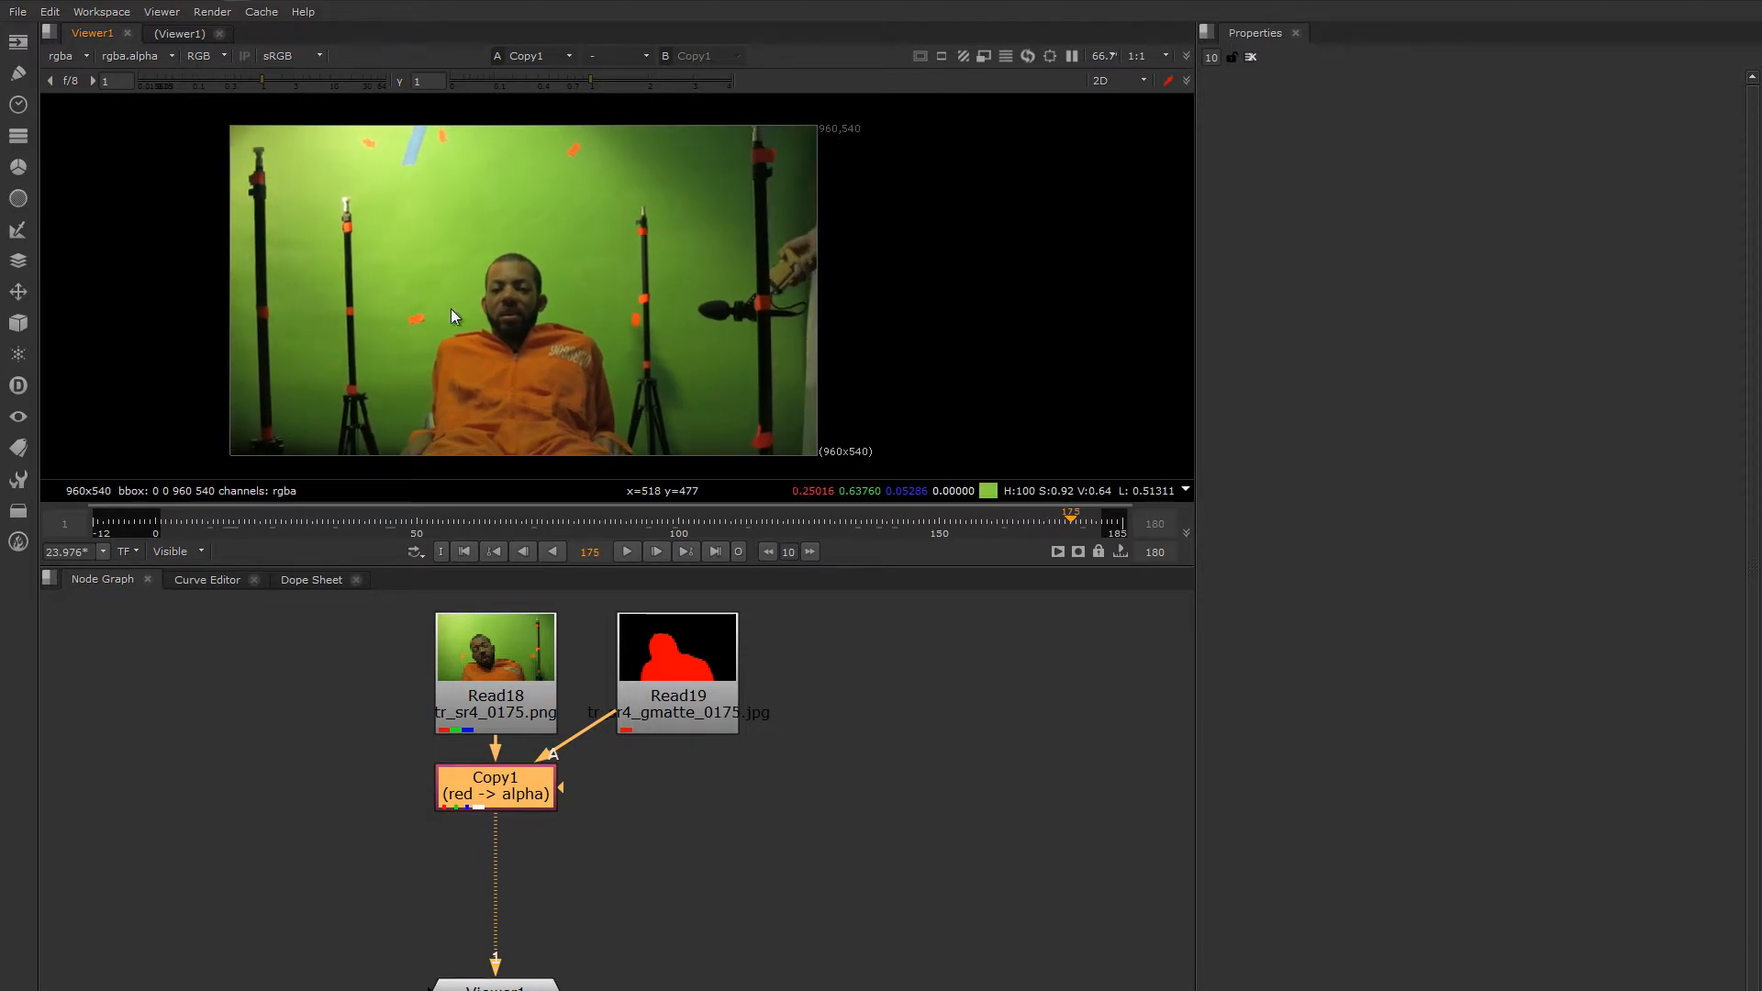
Step: View the Copy1 output with the matte overlay and scrub through the shot to check the matte over the actor
{"action": "mouse_move", "coordinate": [1069, 519]}
{"action": "left_mouse_down"}
{"action": "mouse_move", "coordinate": [196, 553]}
{"action": "mouse_move", "coordinate": [1057, 549]}
{"action": "left_mouse_up"}
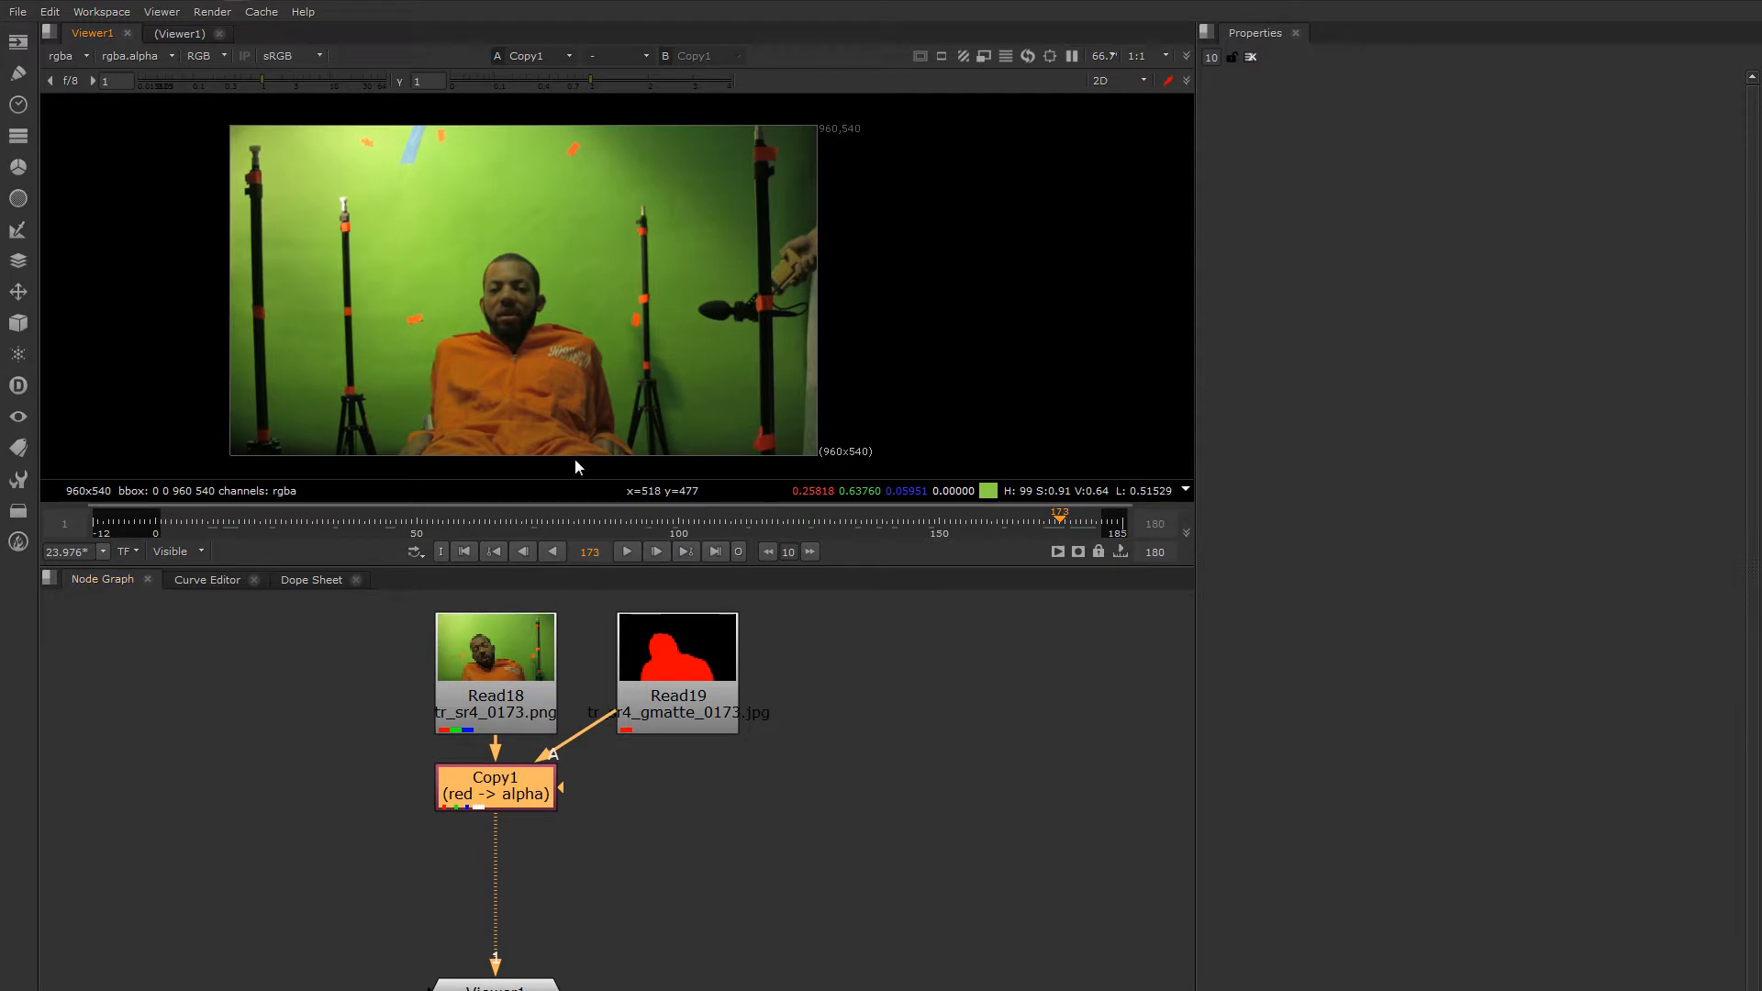
{"action": "middle_click_drag", "start_coordinate": [539, 343], "coordinate": [543, 343]}
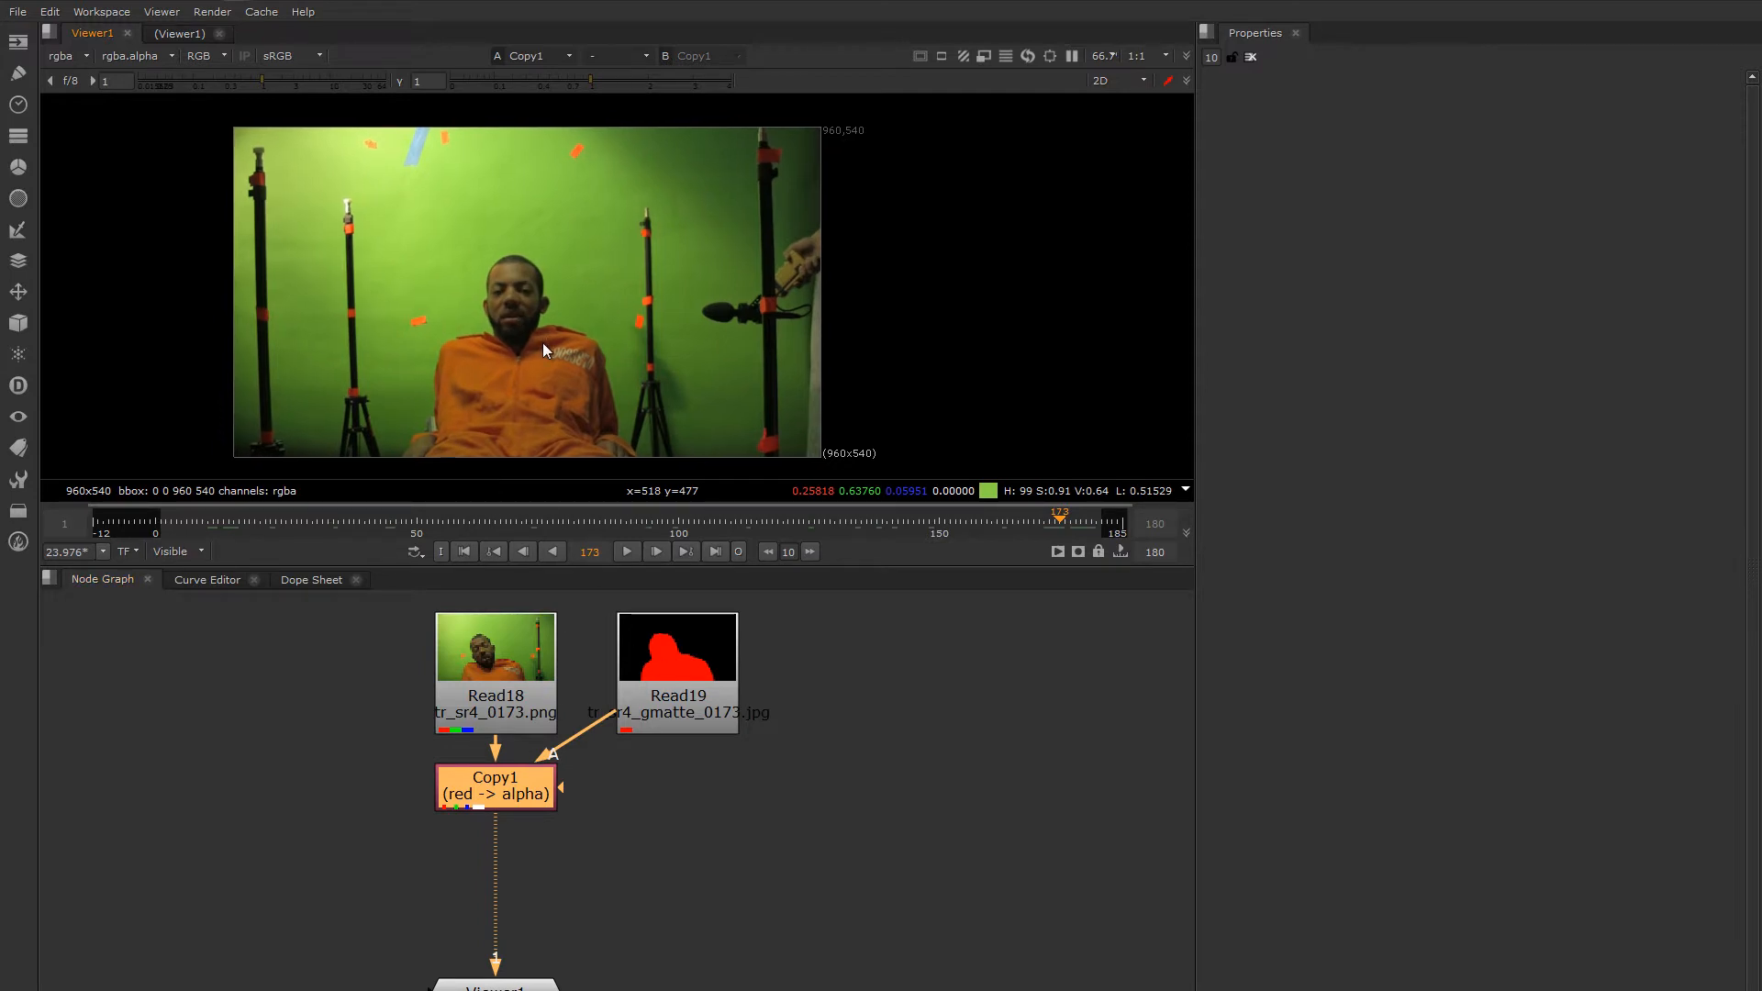
{"action": "left_click", "coordinate": [503, 788]}
{"action": "key", "text": "1"}
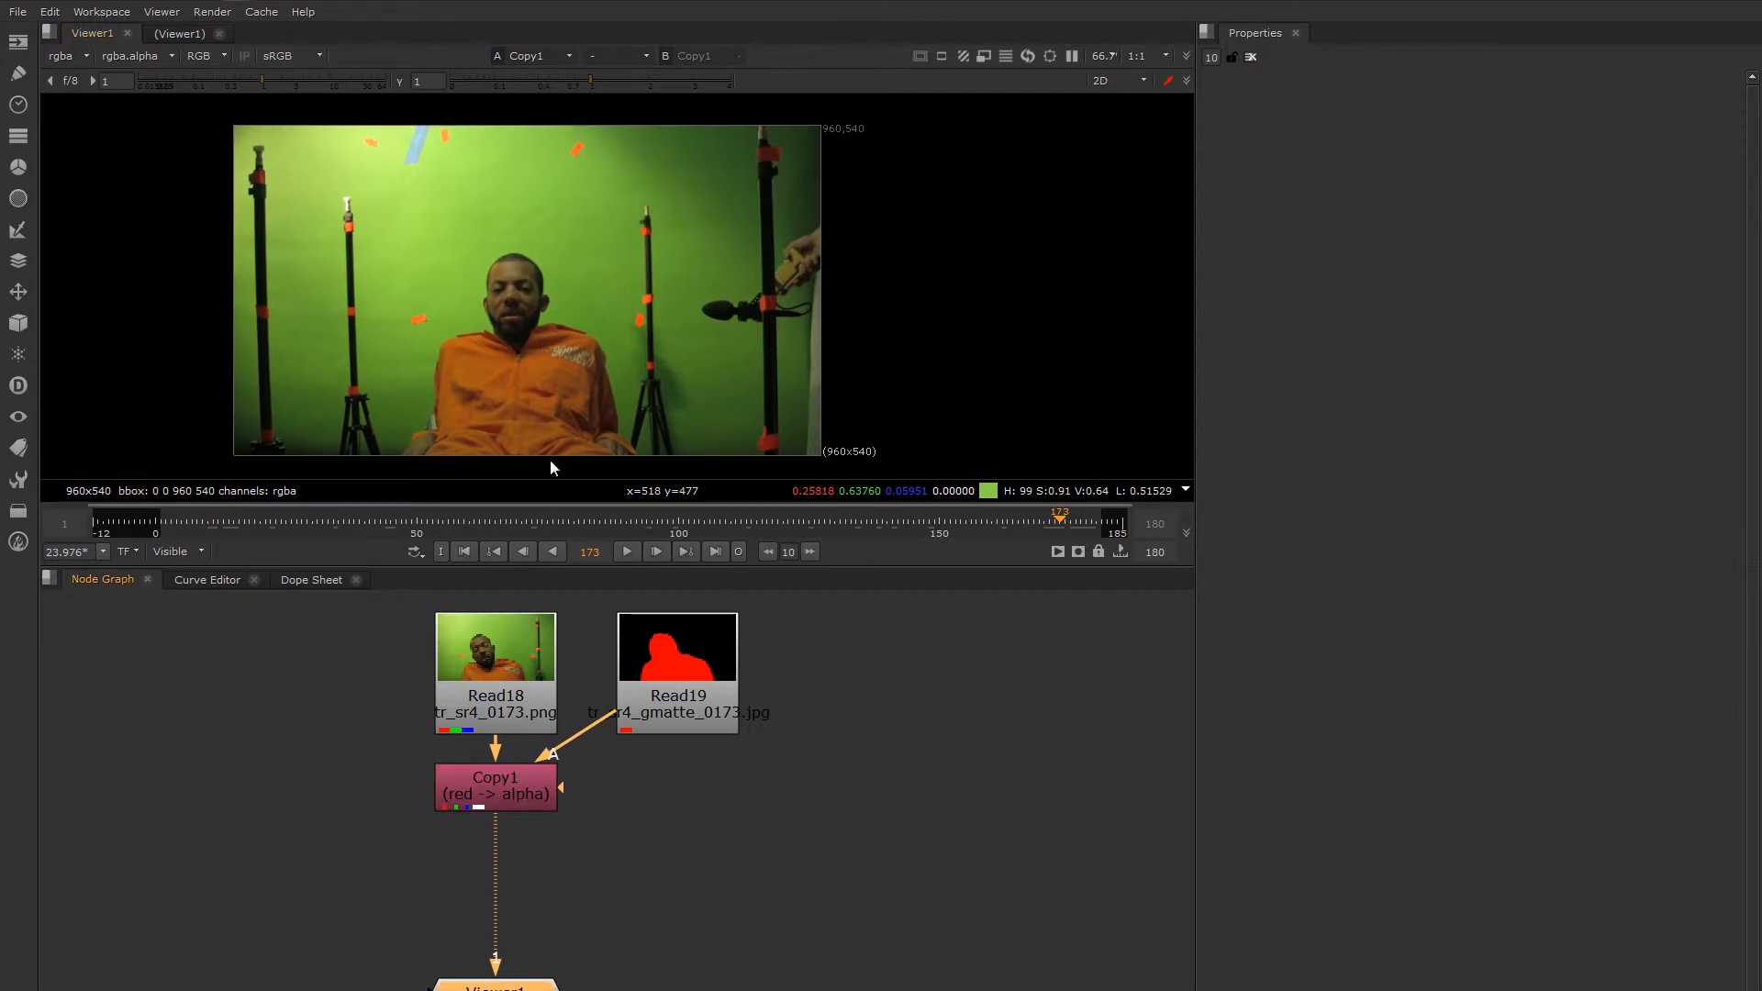
{"action": "key", "text": "m"}
{"action": "middle_click_drag", "start_coordinate": [553, 352], "coordinate": [551, 343]}
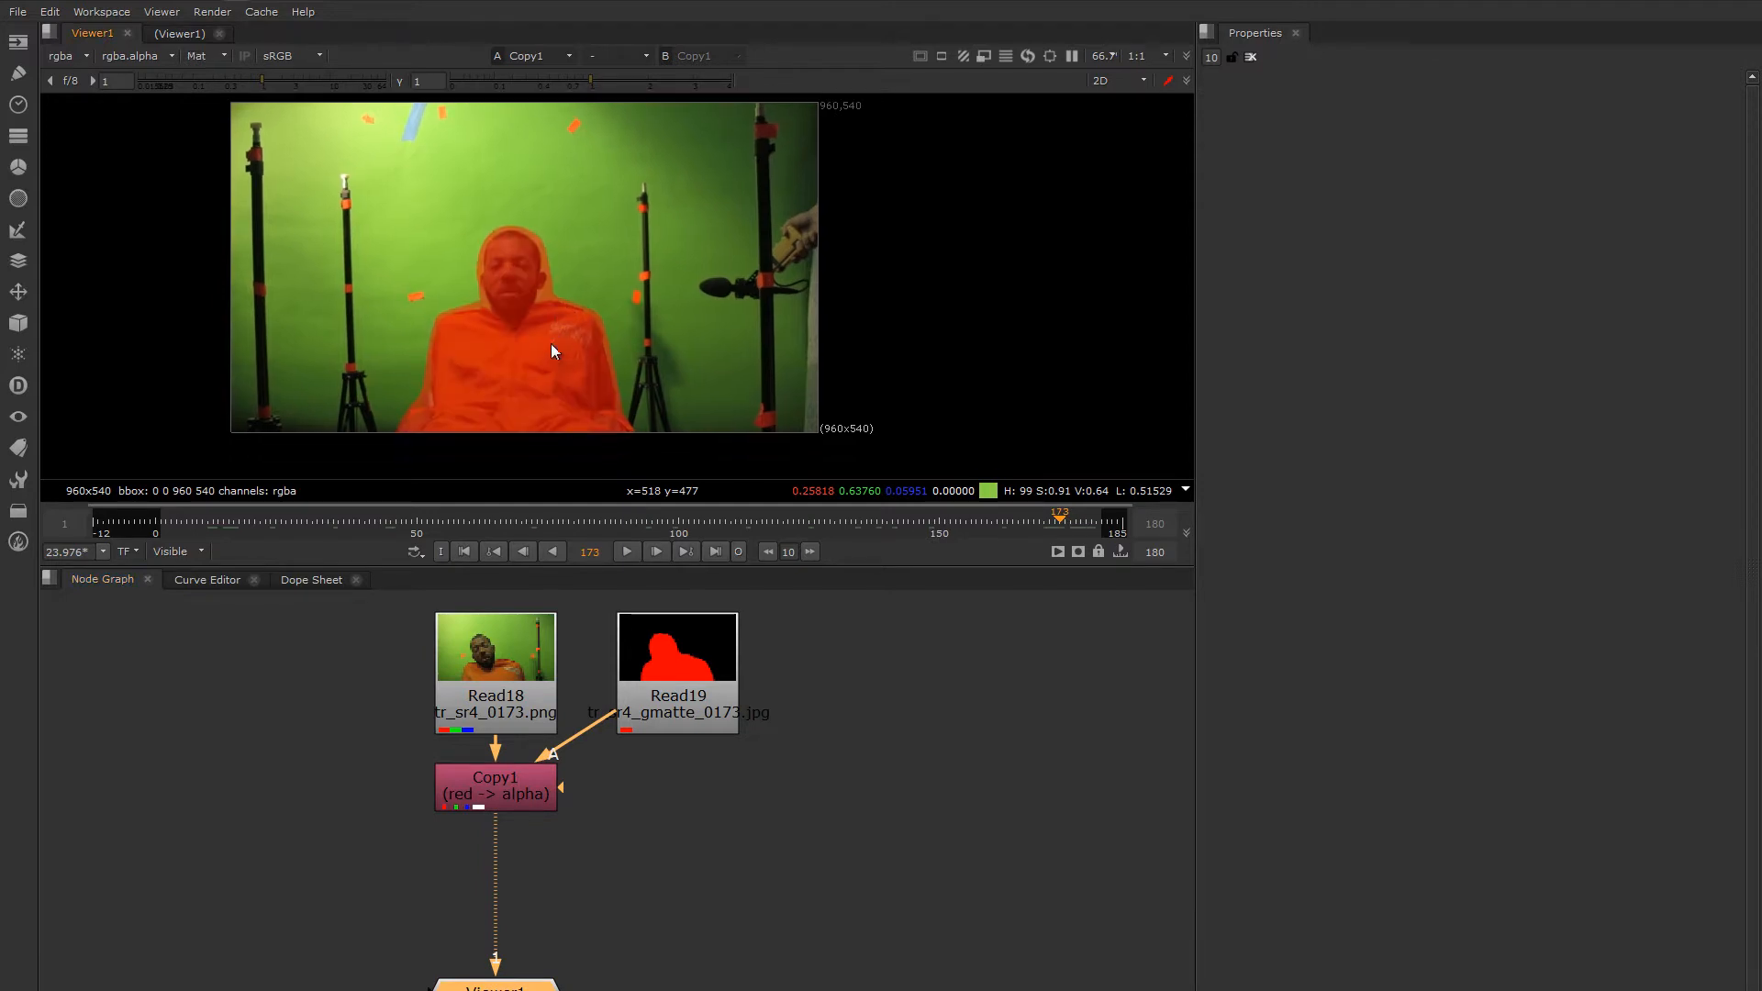
{"action": "left_click_drag", "start_coordinate": [279, 519], "coordinate": [1019, 539]}
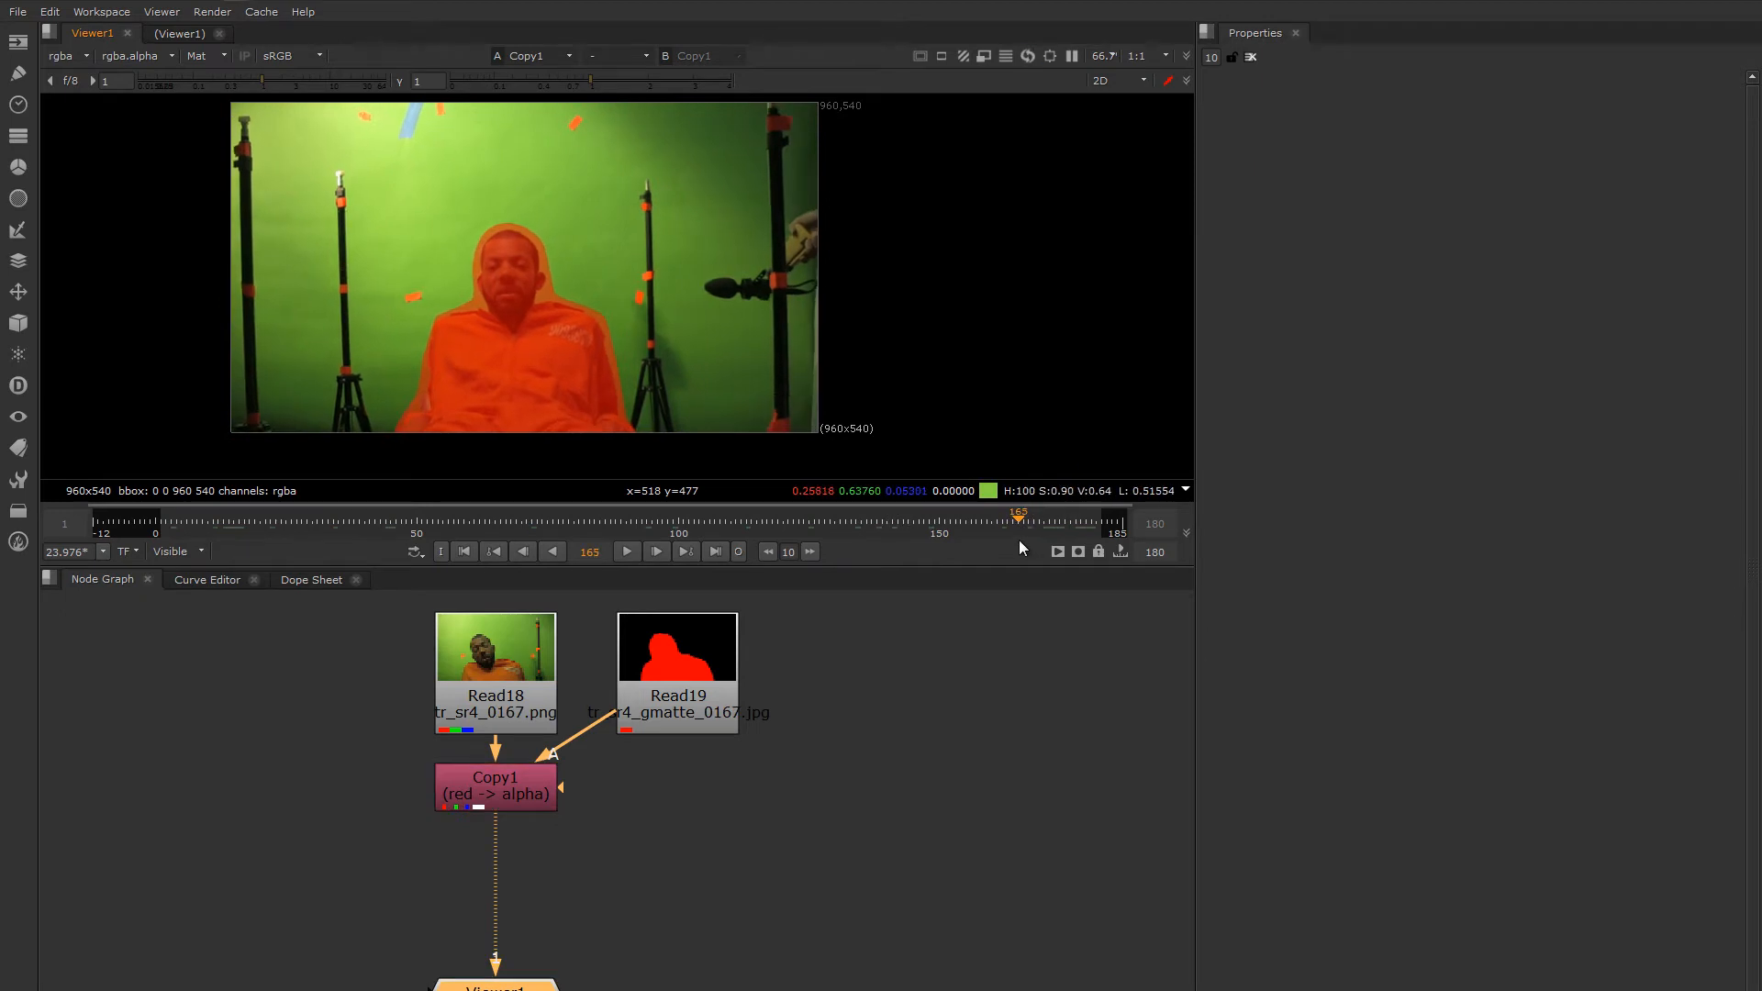
Step: Add a CameraTracker node after the Copy1 node
{"action": "left_click", "coordinate": [698, 841]}
{"action": "left_click", "coordinate": [503, 789]}
{"action": "key", "text": "Tab"}
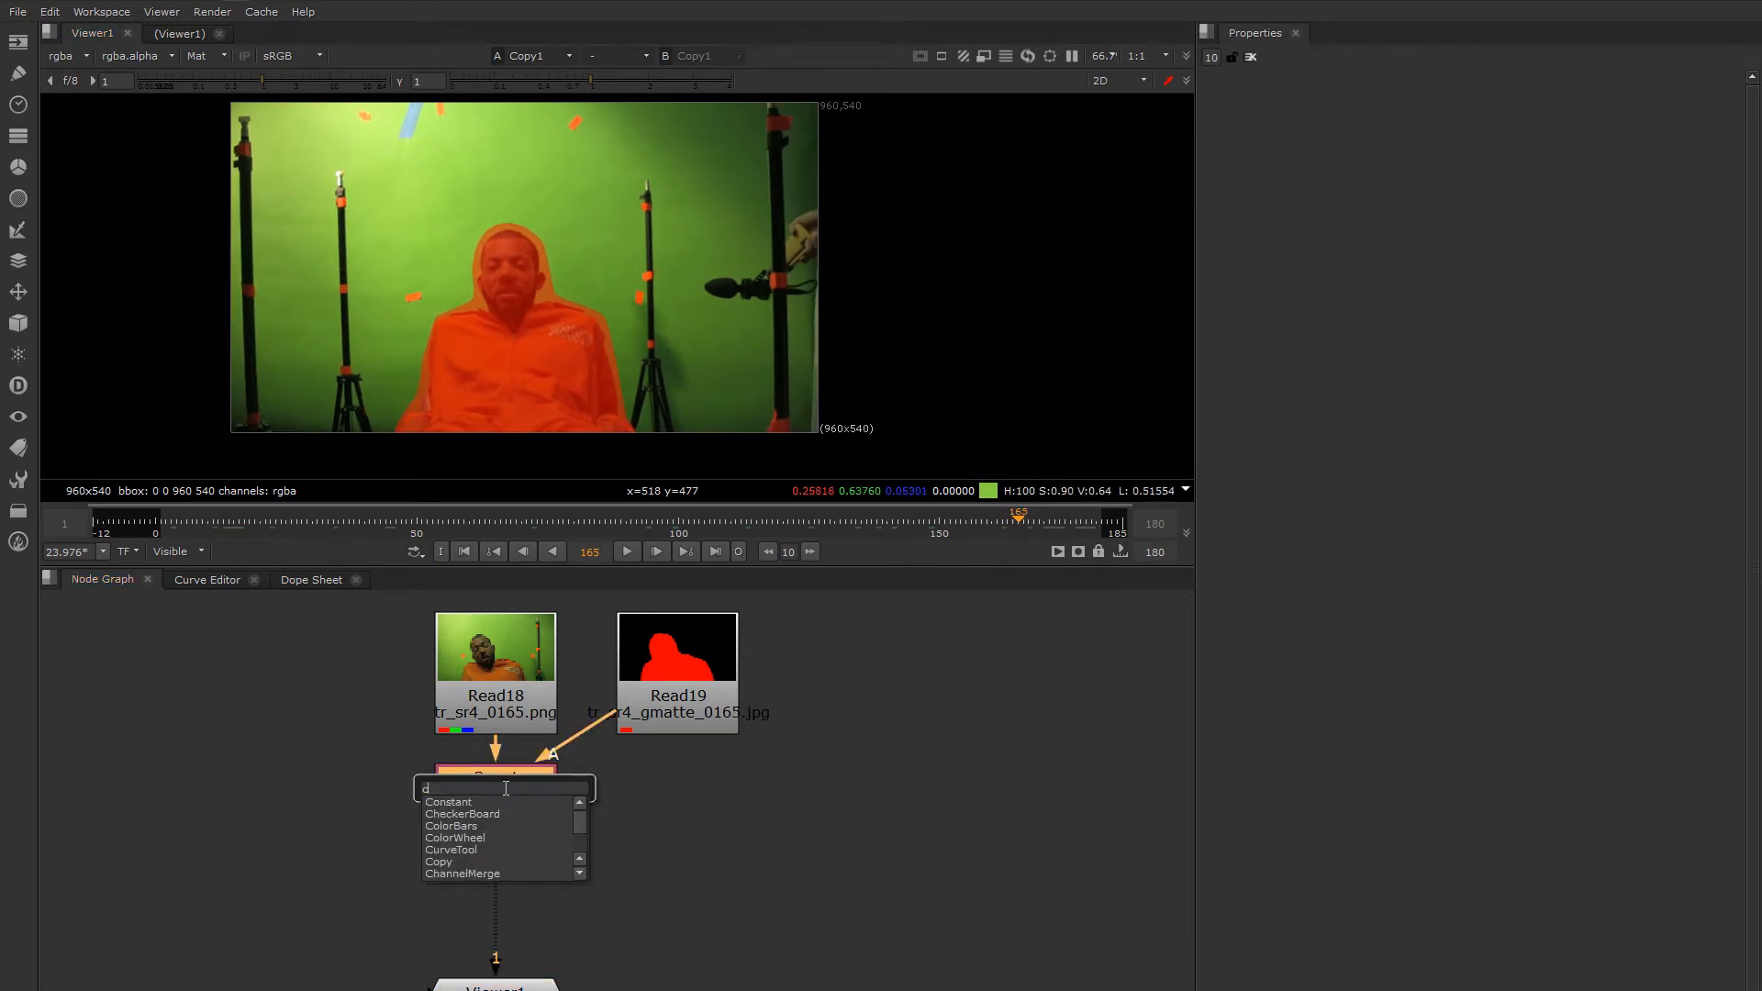
{"action": "type", "text": "camera"}
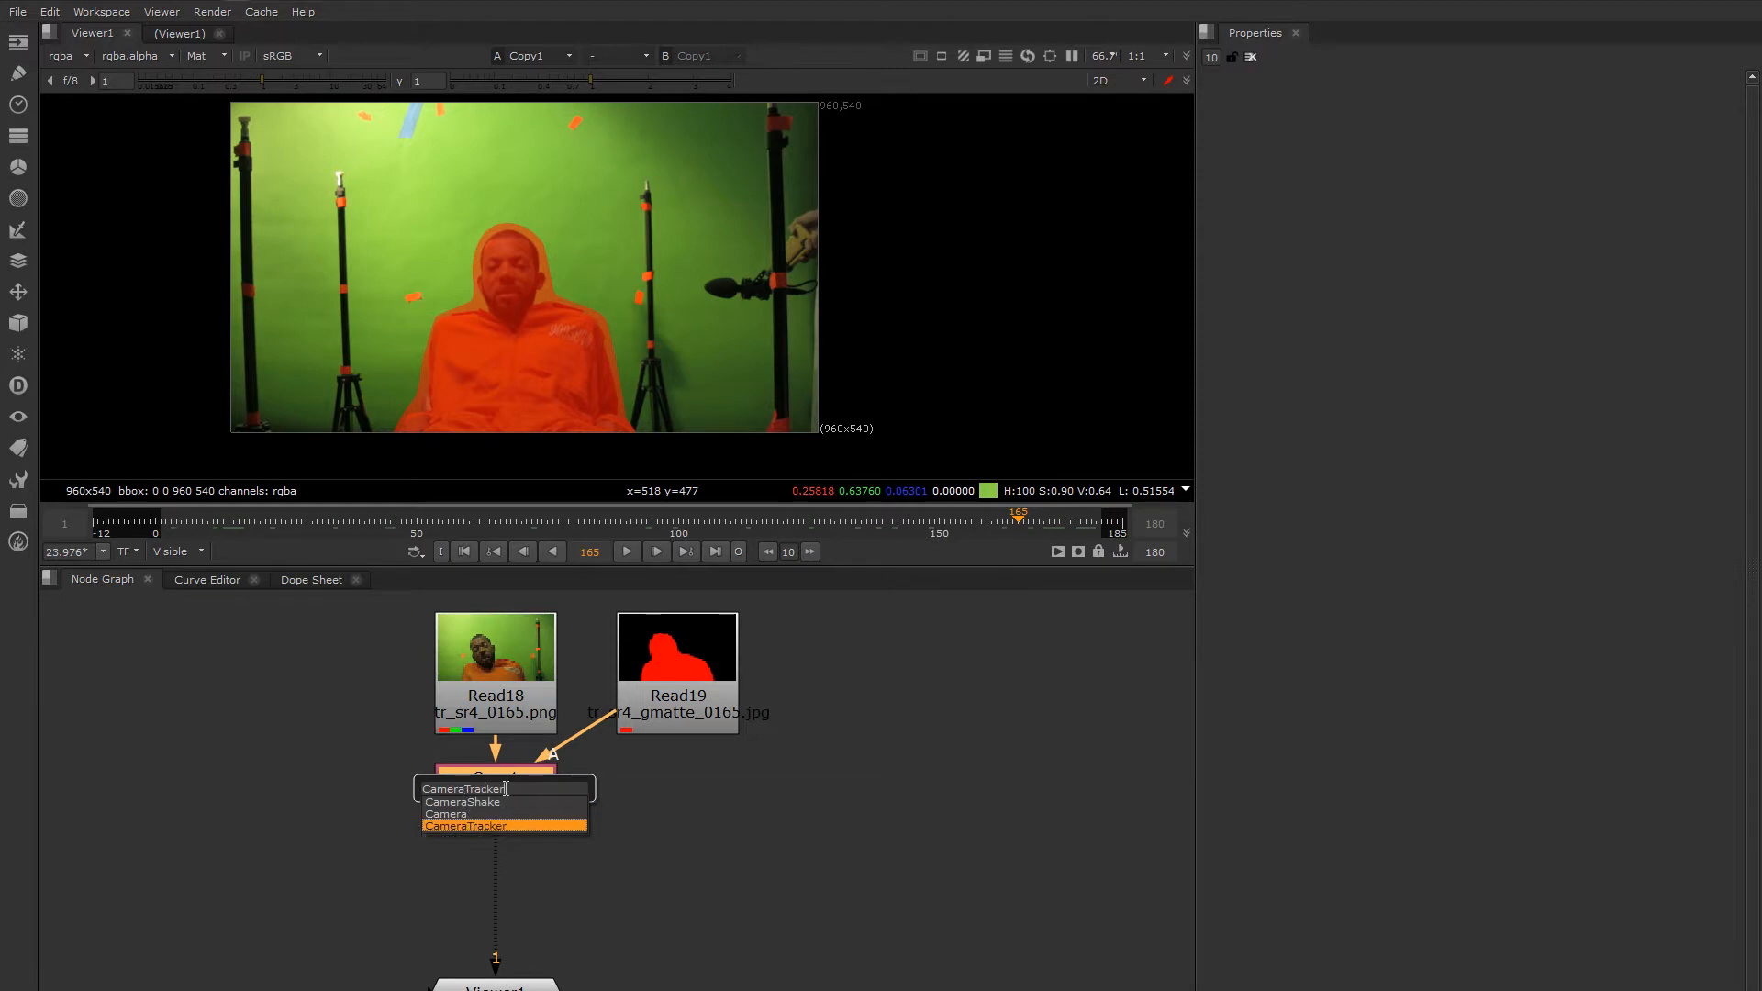
{"action": "key", "text": "Escape"}
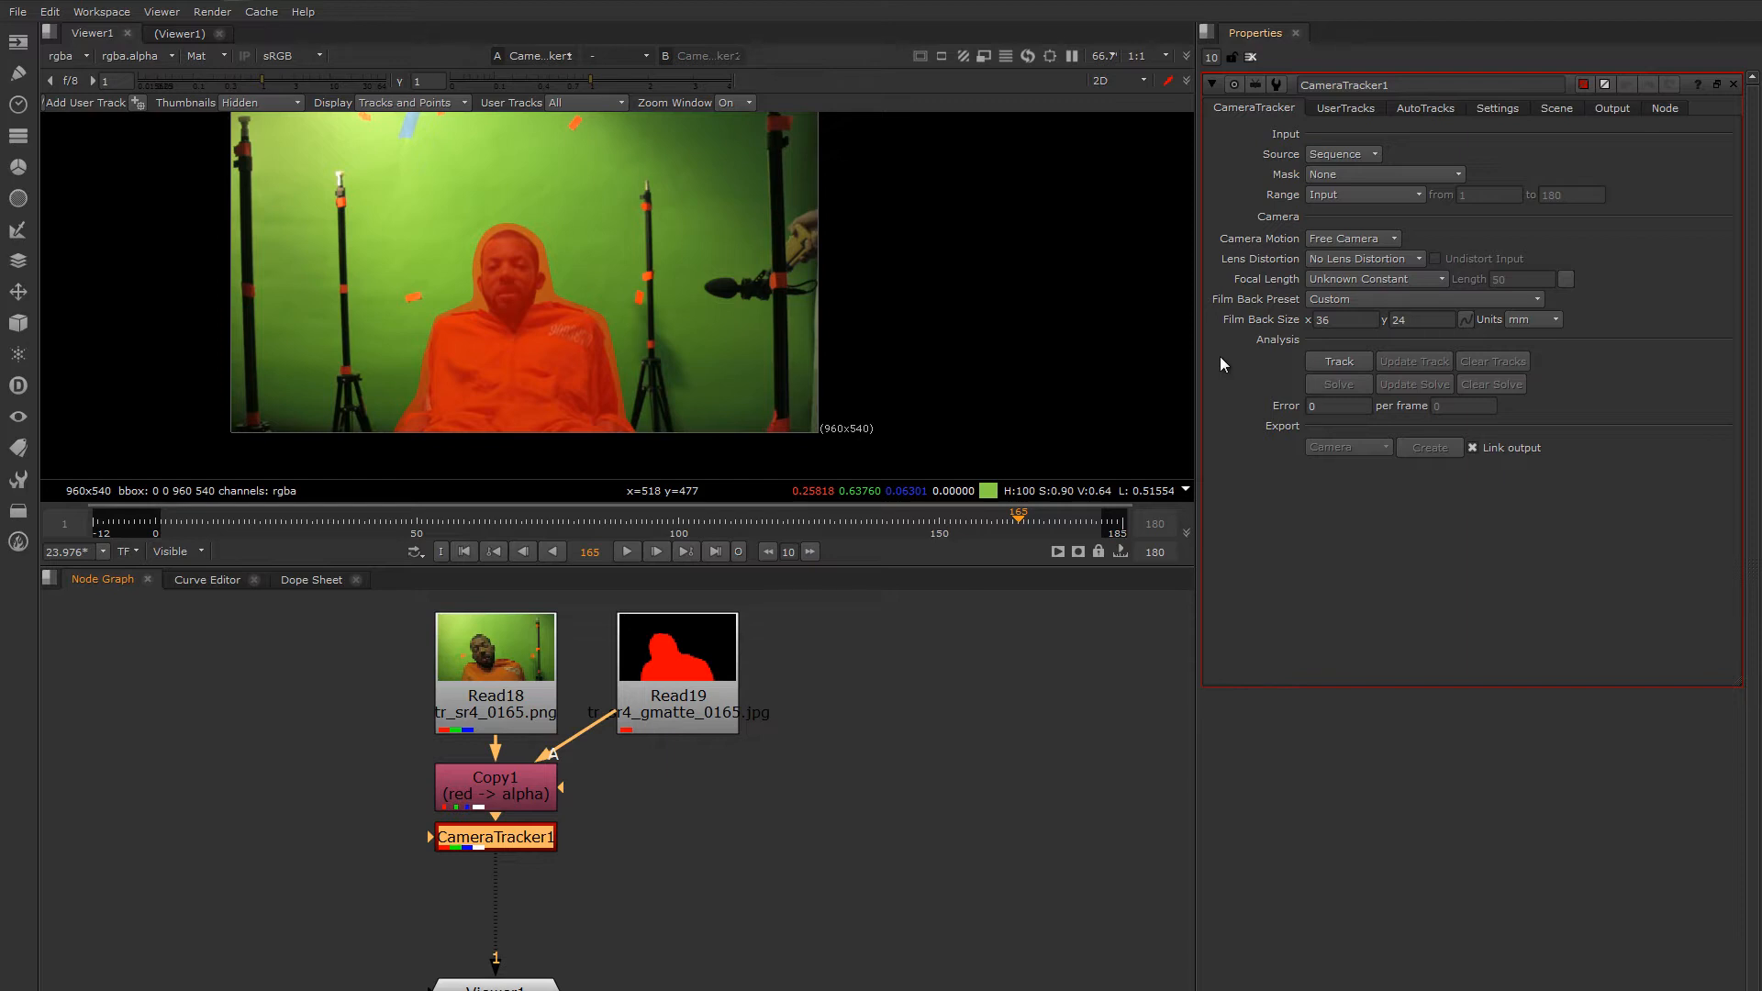
Step: Keep the camera motion at Free Camera and set the film back preset to Super 16mm 1.66
{"action": "left_click", "coordinate": [1348, 238]}
{"action": "left_click", "coordinate": [1272, 235]}
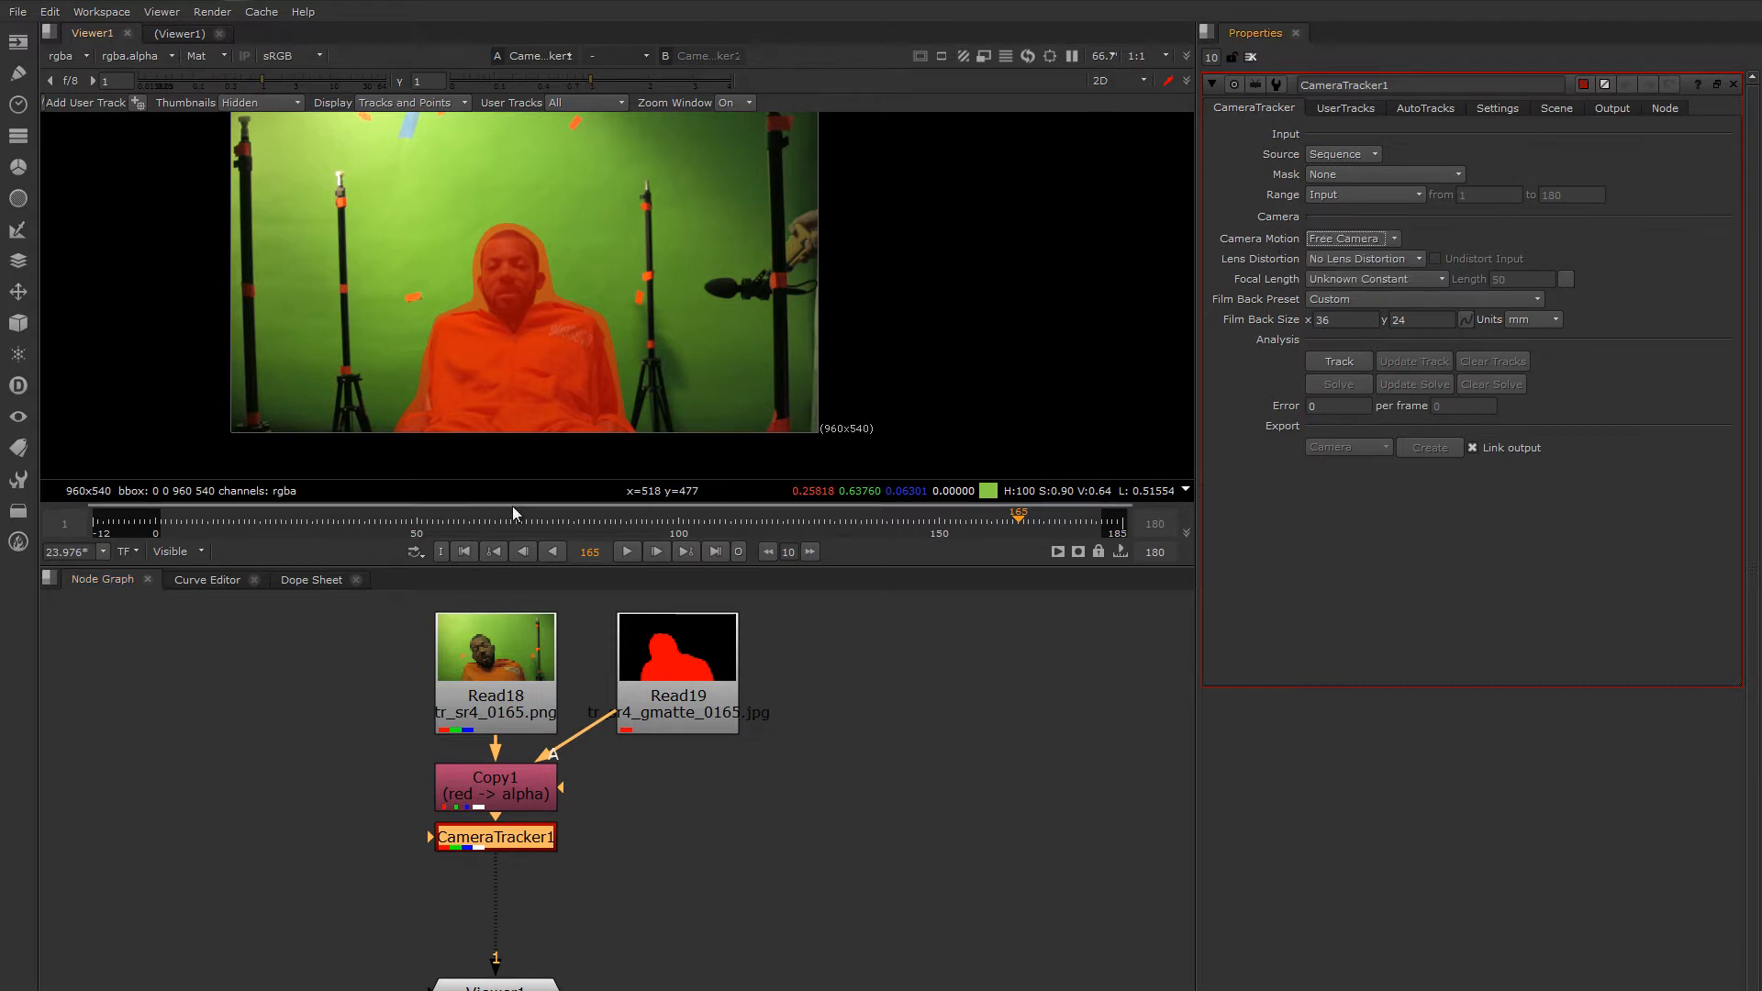
{"action": "left_click_drag", "start_coordinate": [339, 520], "coordinate": [982, 523]}
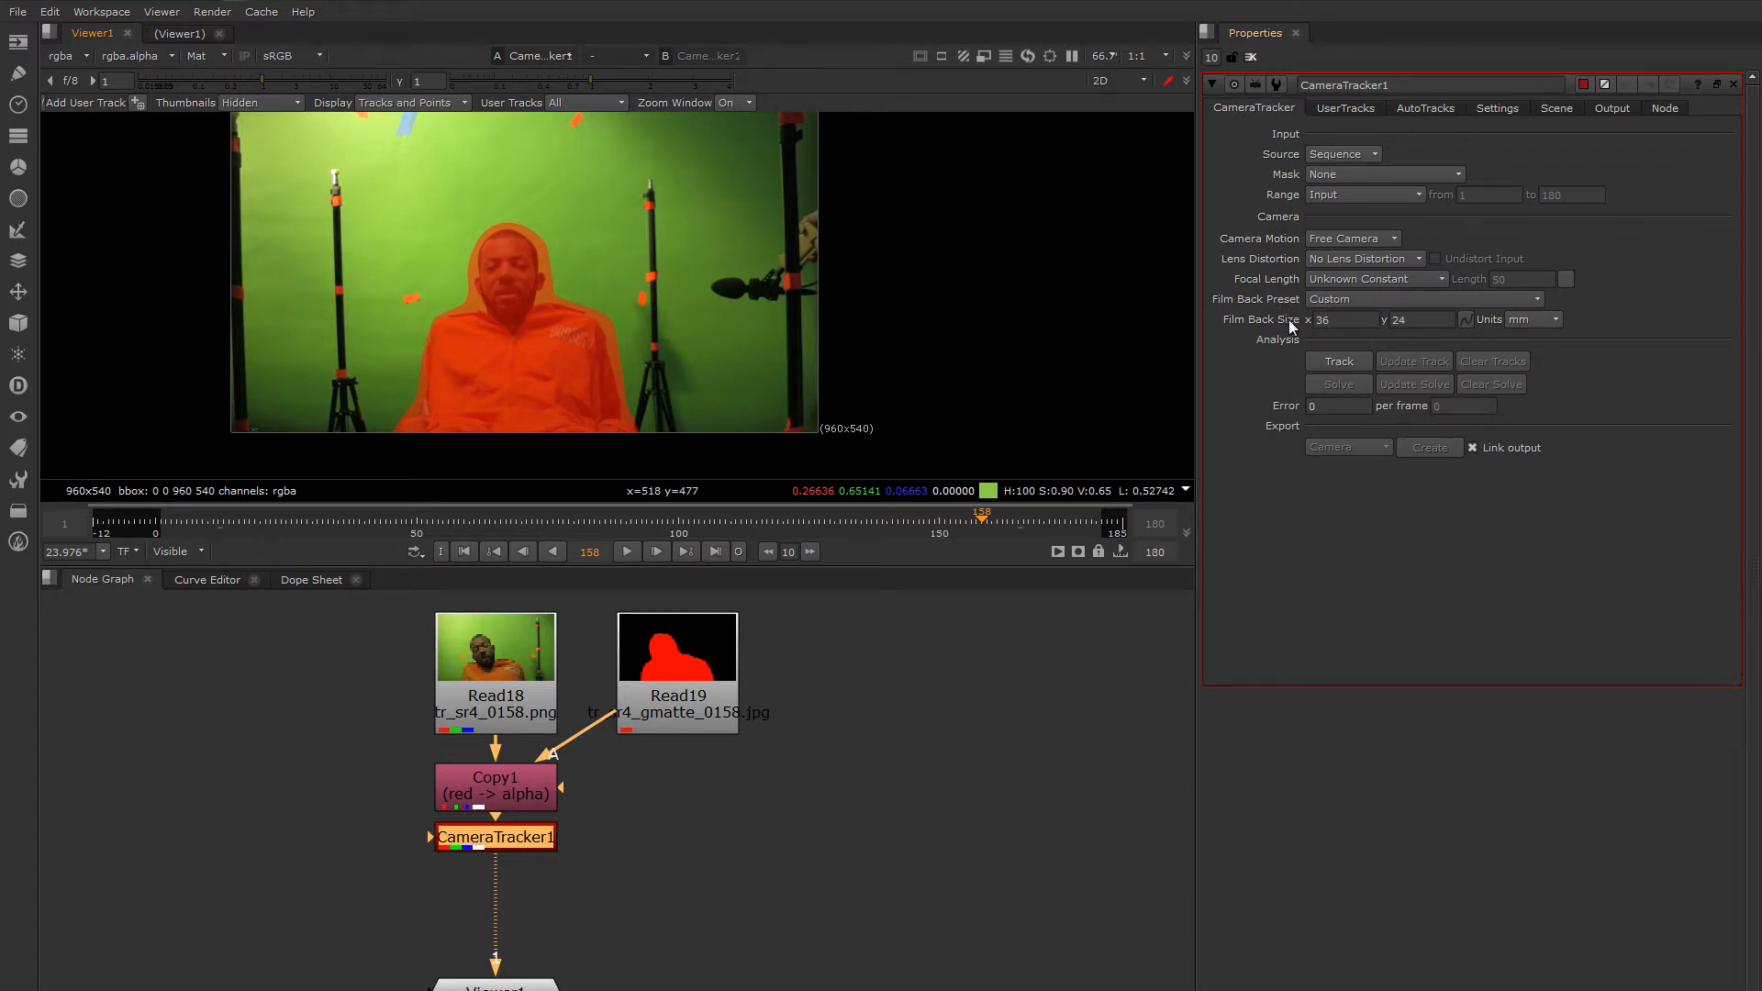
{"action": "left_click", "coordinate": [1347, 301]}
{"action": "mouse_move", "coordinate": [1308, 352]}
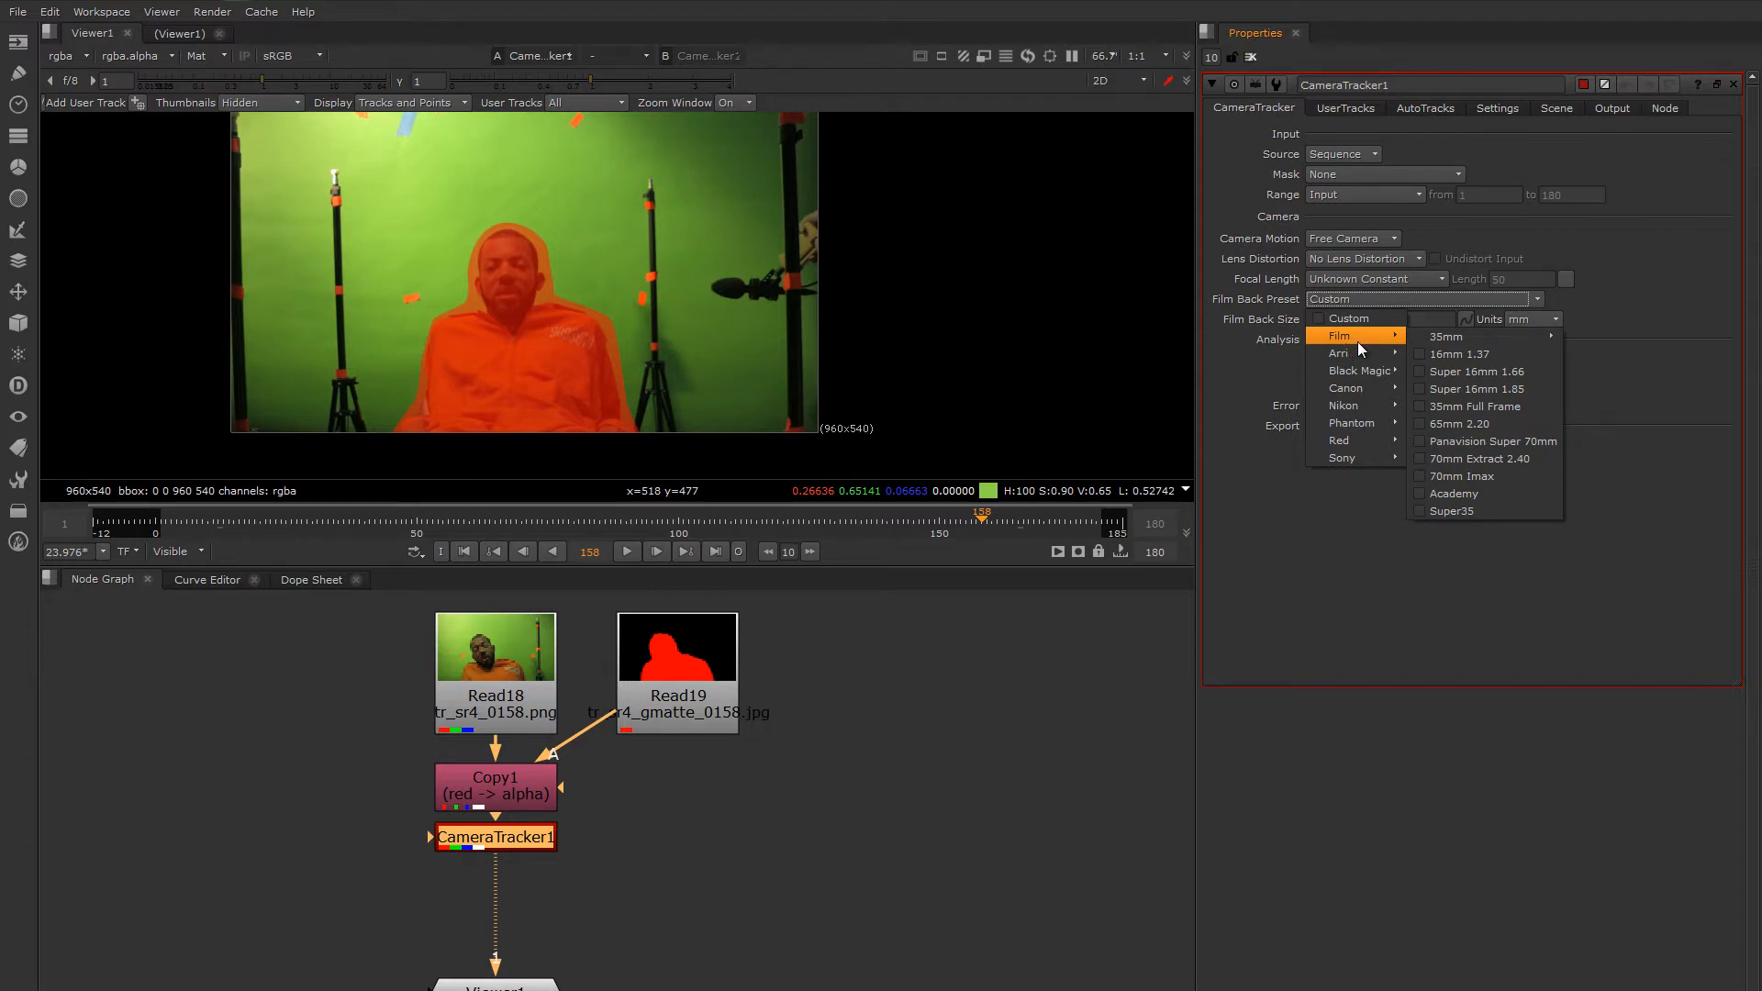
{"action": "left_click", "coordinate": [1507, 378]}
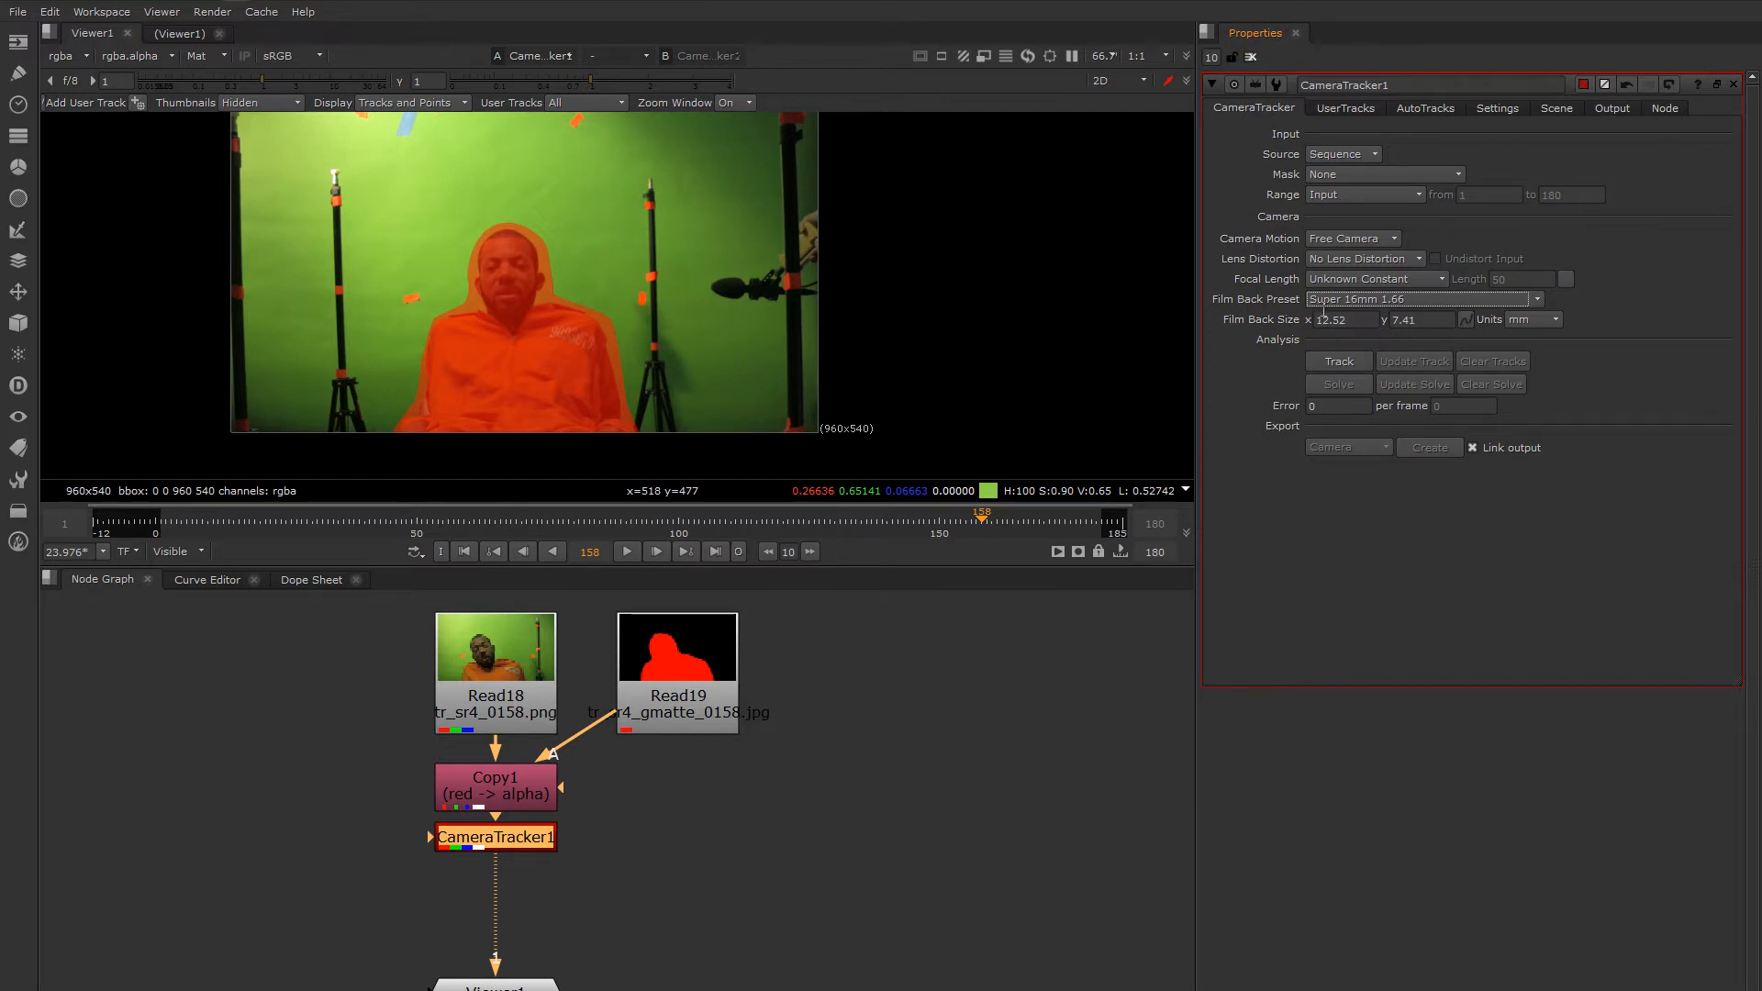
Step: Turn on Preview Features and set the tracker's mask to Source Alpha
{"action": "left_click", "coordinate": [1490, 110]}
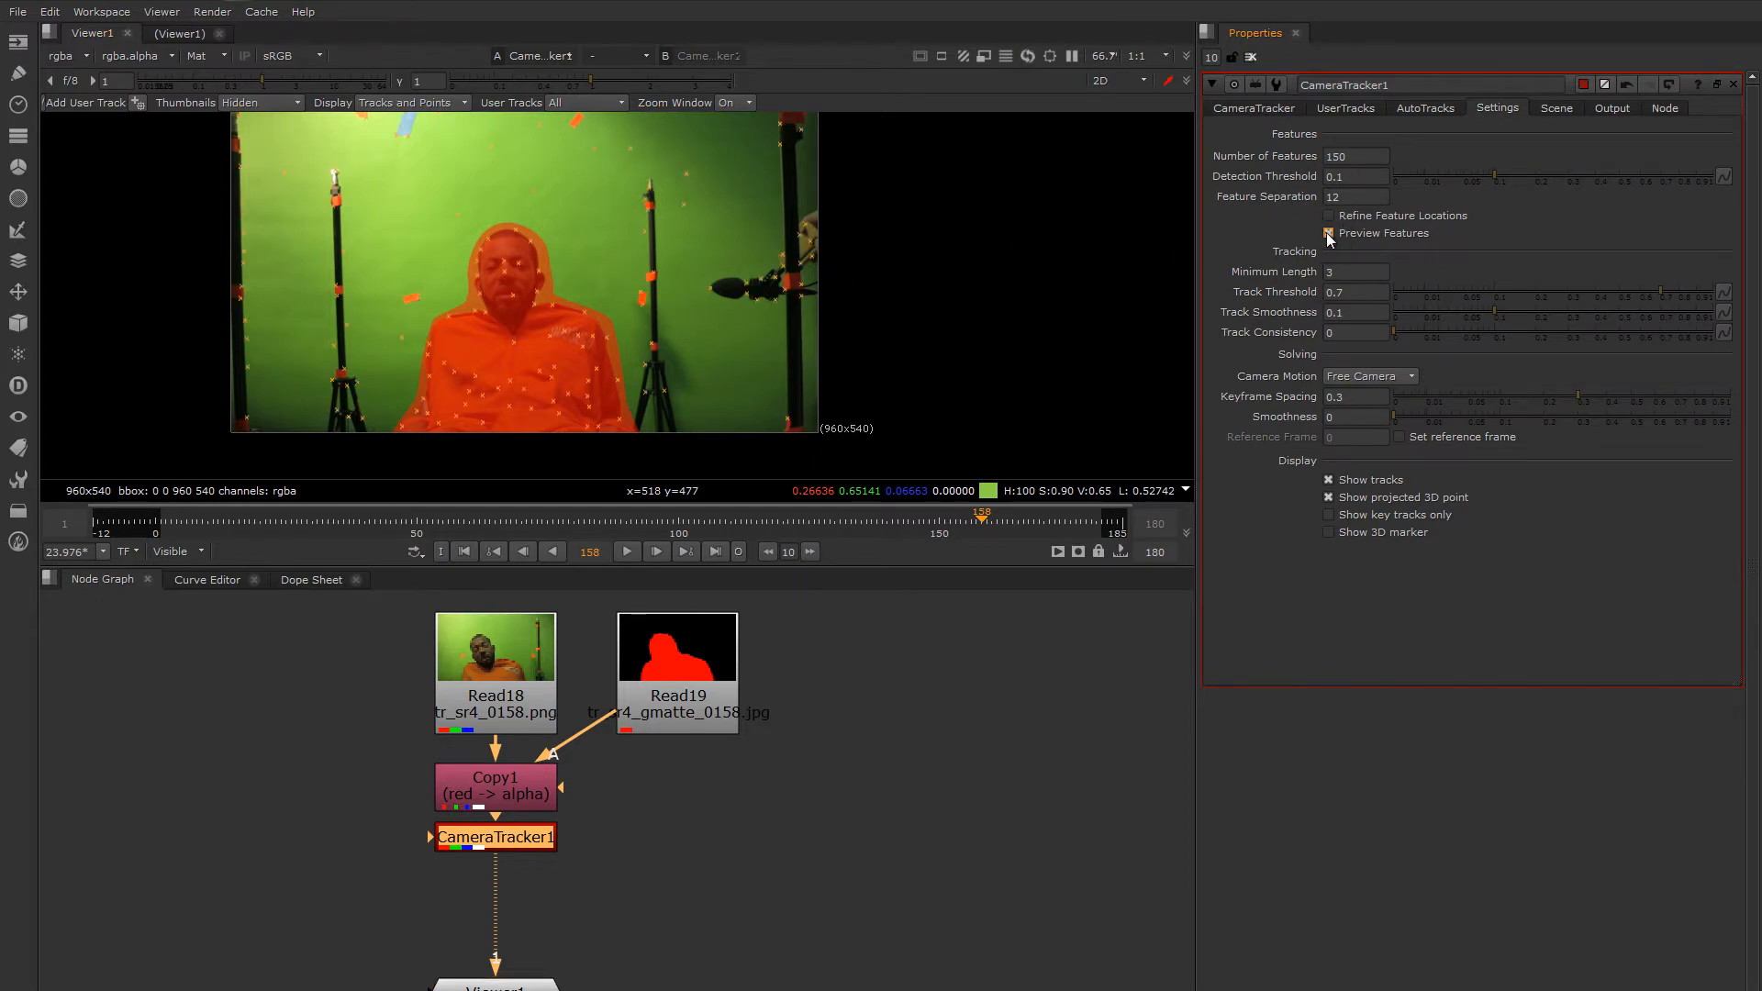
{"action": "left_click", "coordinate": [1249, 109]}
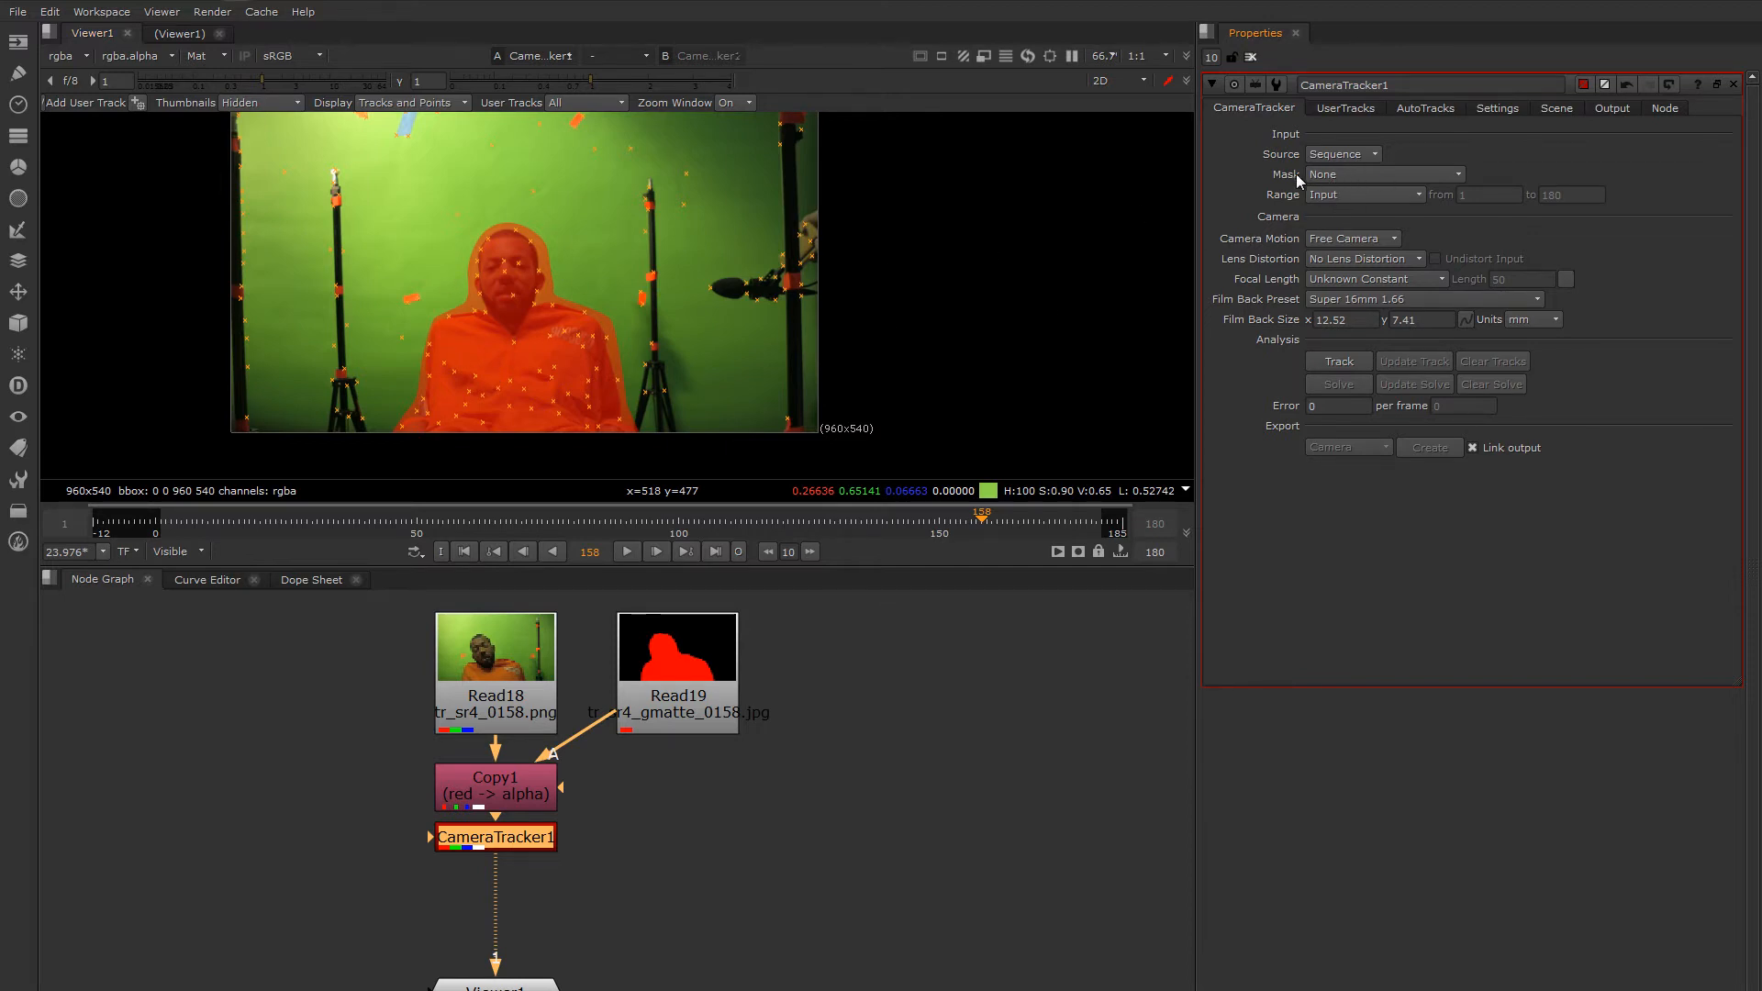
{"action": "left_click", "coordinate": [1356, 176]}
{"action": "left_click", "coordinate": [1363, 195]}
Step: Increase the number of tracking features and enable Refine Feature Locations
{"action": "left_click", "coordinate": [1496, 109]}
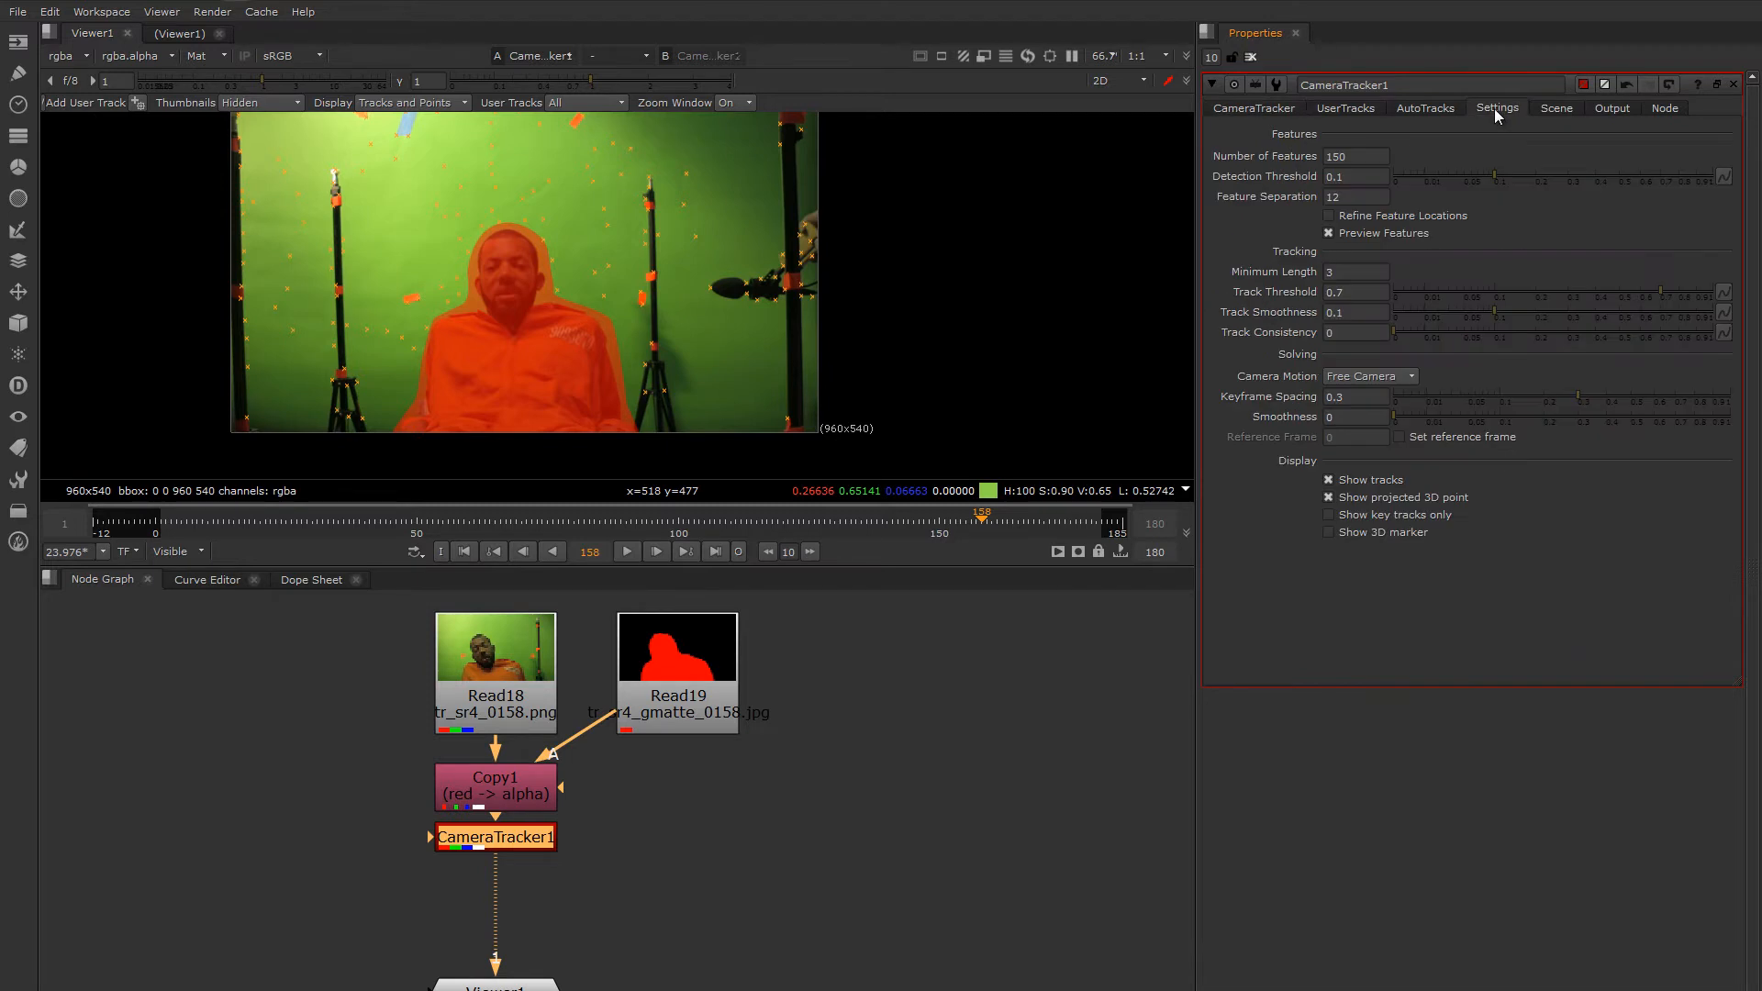
{"action": "left_click", "coordinate": [1329, 157]}
{"action": "key", "text": "Up"}
{"action": "left_click", "coordinate": [1328, 216]}
Step: Track the features across the whole sequence and scrub to frame 173 to inspect the tracks
{"action": "left_click", "coordinate": [1224, 107]}
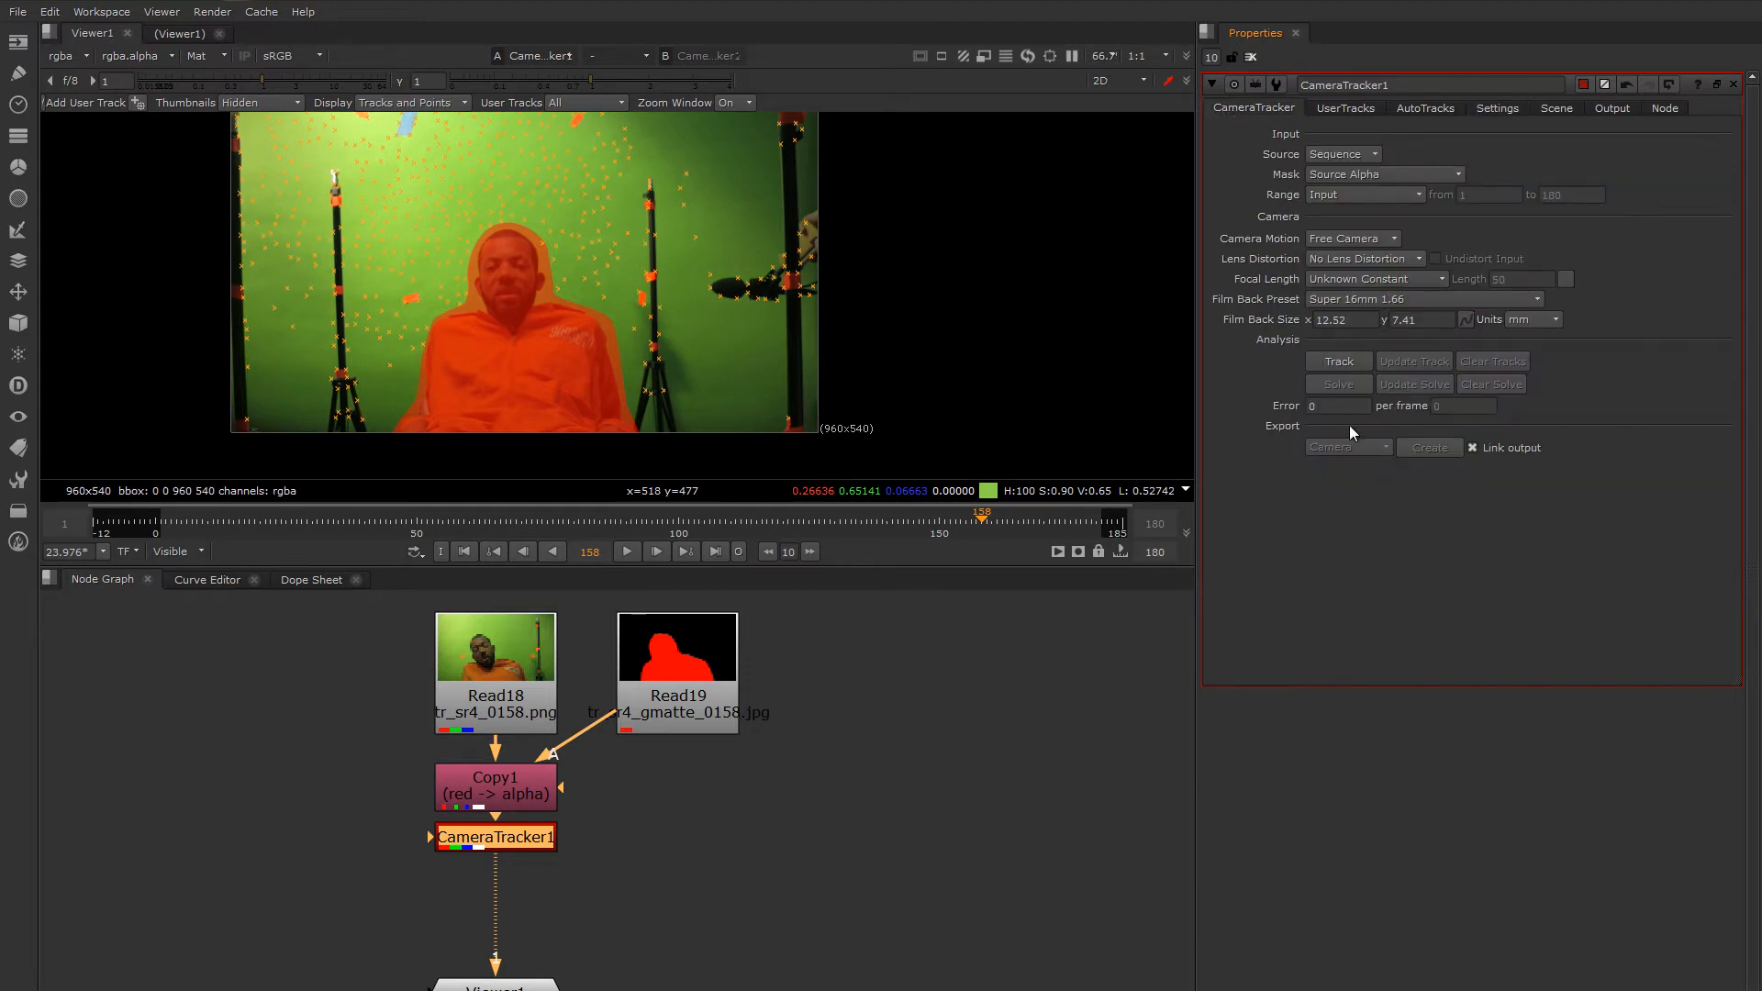
{"action": "left_click", "coordinate": [1327, 361]}
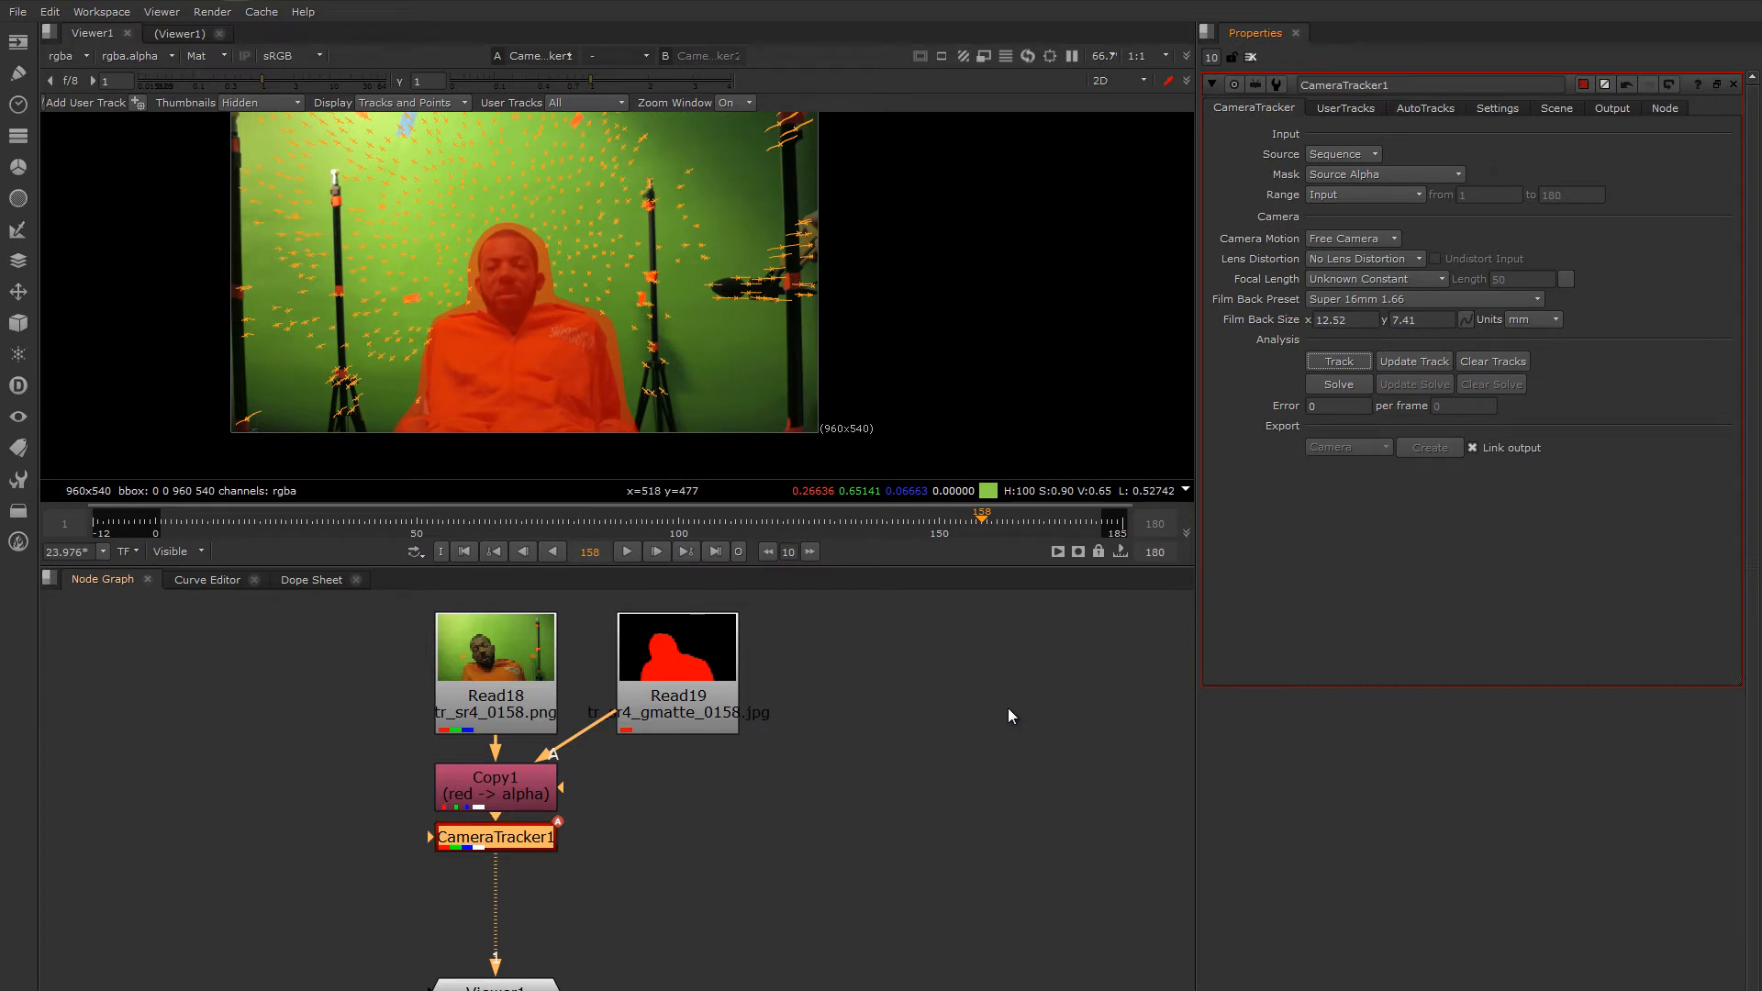
{"action": "left_click_drag", "start_coordinate": [972, 534], "coordinate": [1062, 532]}
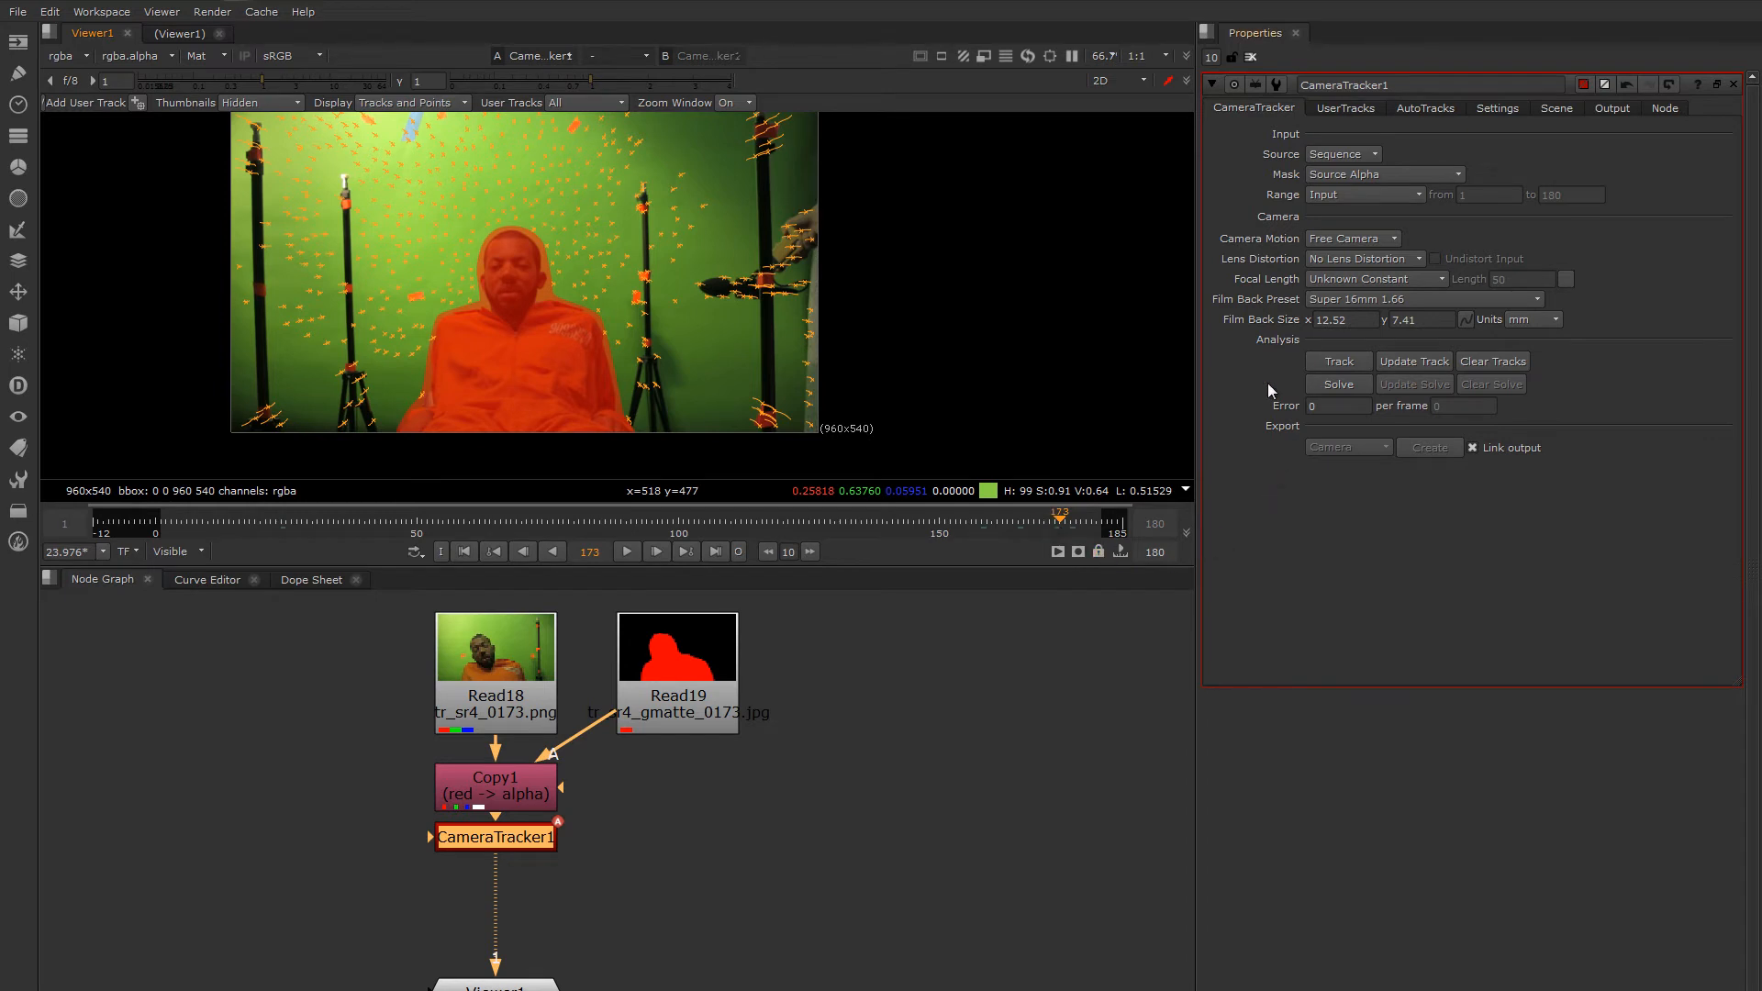
Step: Solve the camera and review the solve error and track points across the shot
{"action": "left_click", "coordinate": [1336, 383]}
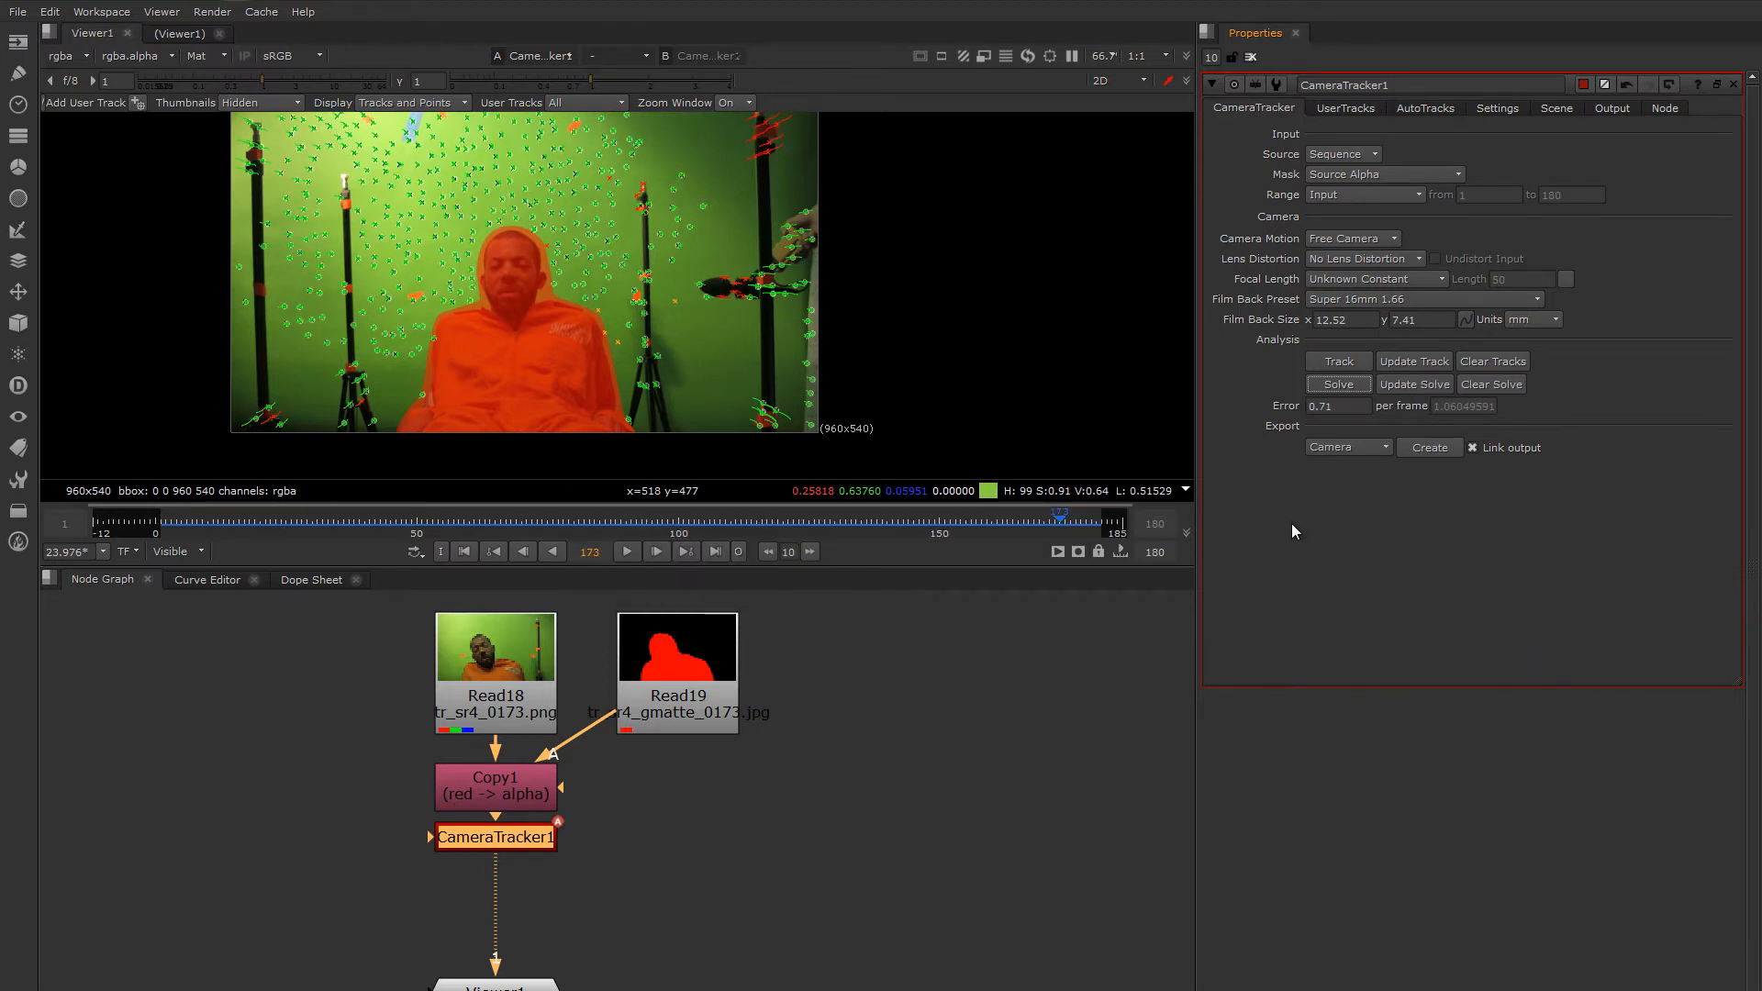
{"action": "left_click", "coordinate": [1326, 408]}
{"action": "double_click", "coordinate": [1326, 407]}
{"action": "left_click_drag", "start_coordinate": [382, 532], "coordinate": [870, 528]}
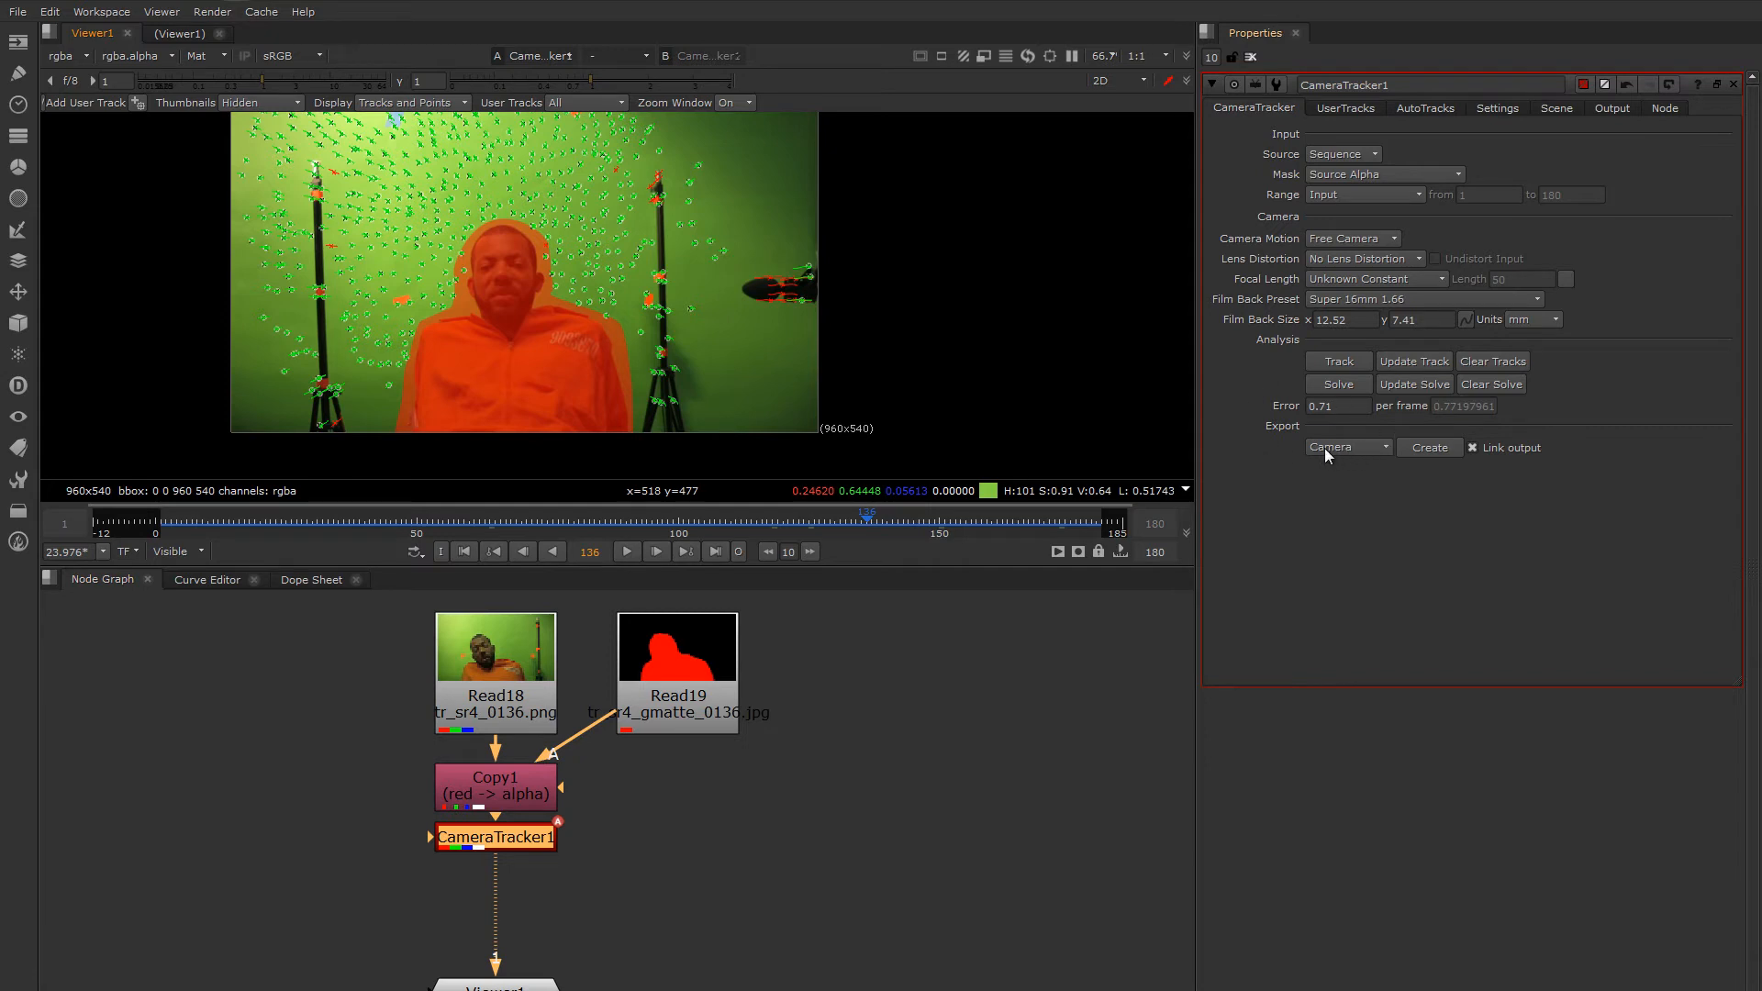
Step: Export the solve as a Camera node with Link output turned off
{"action": "left_click", "coordinate": [1354, 449]}
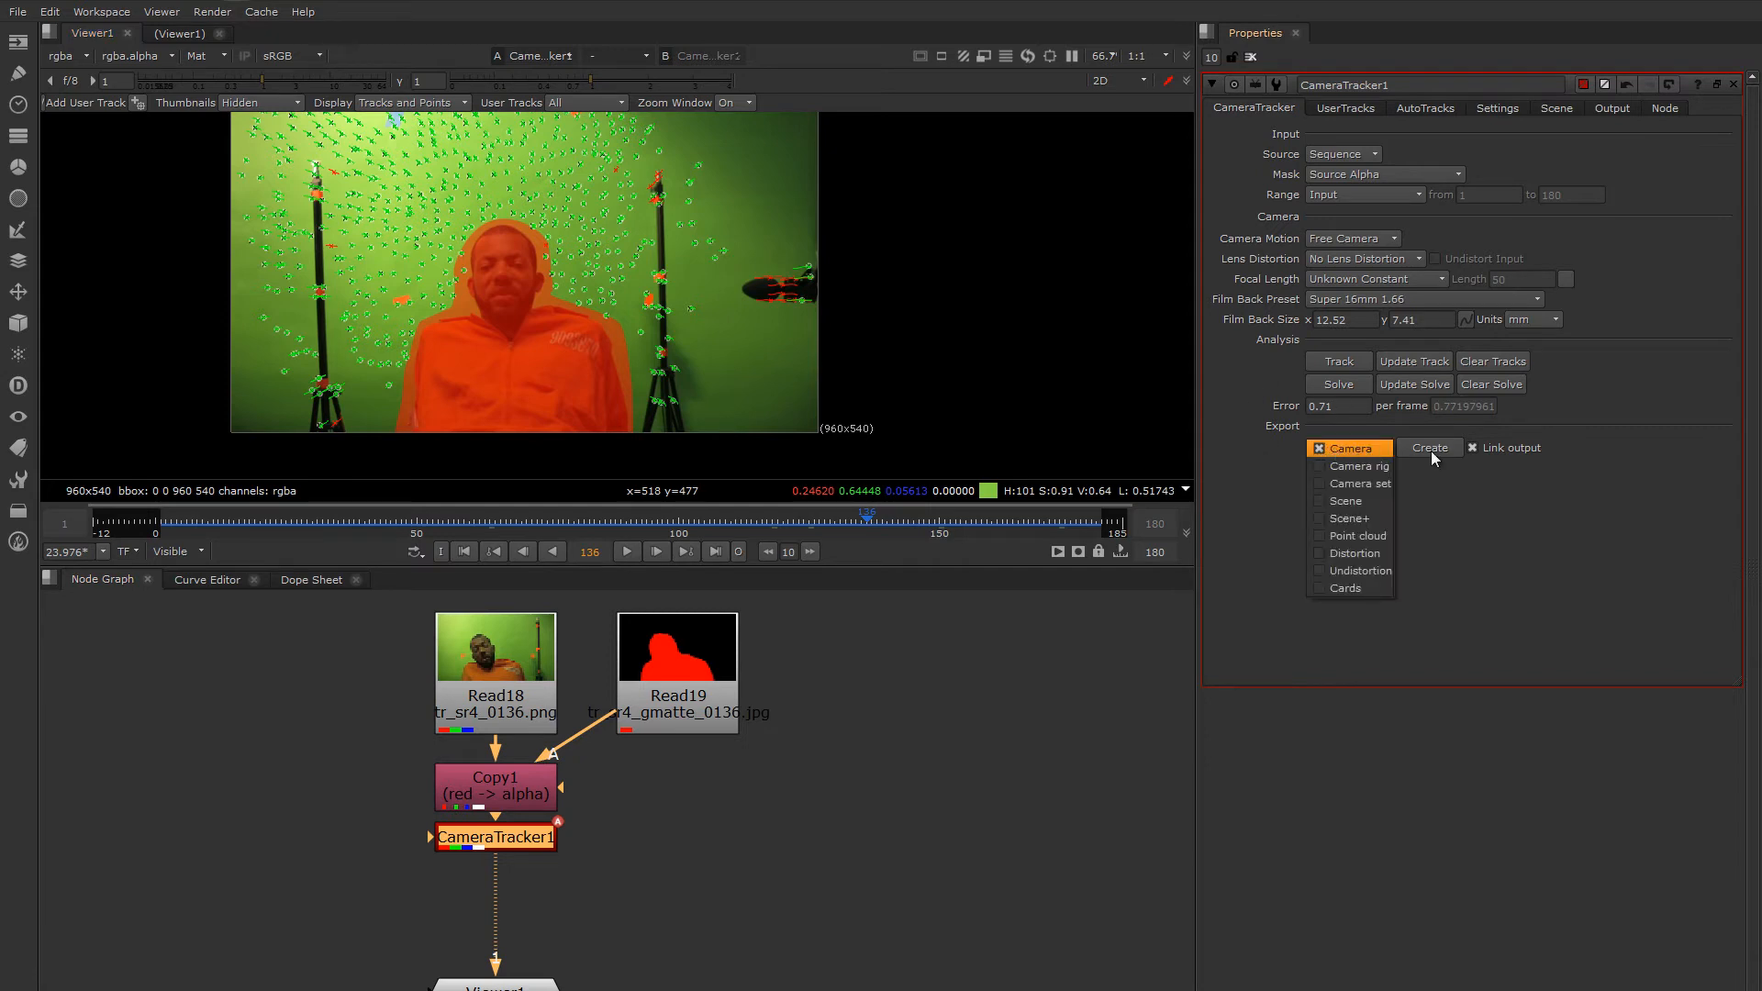
{"action": "left_click", "coordinate": [1430, 449]}
{"action": "left_click", "coordinate": [1345, 448]}
{"action": "left_click", "coordinate": [1330, 449]}
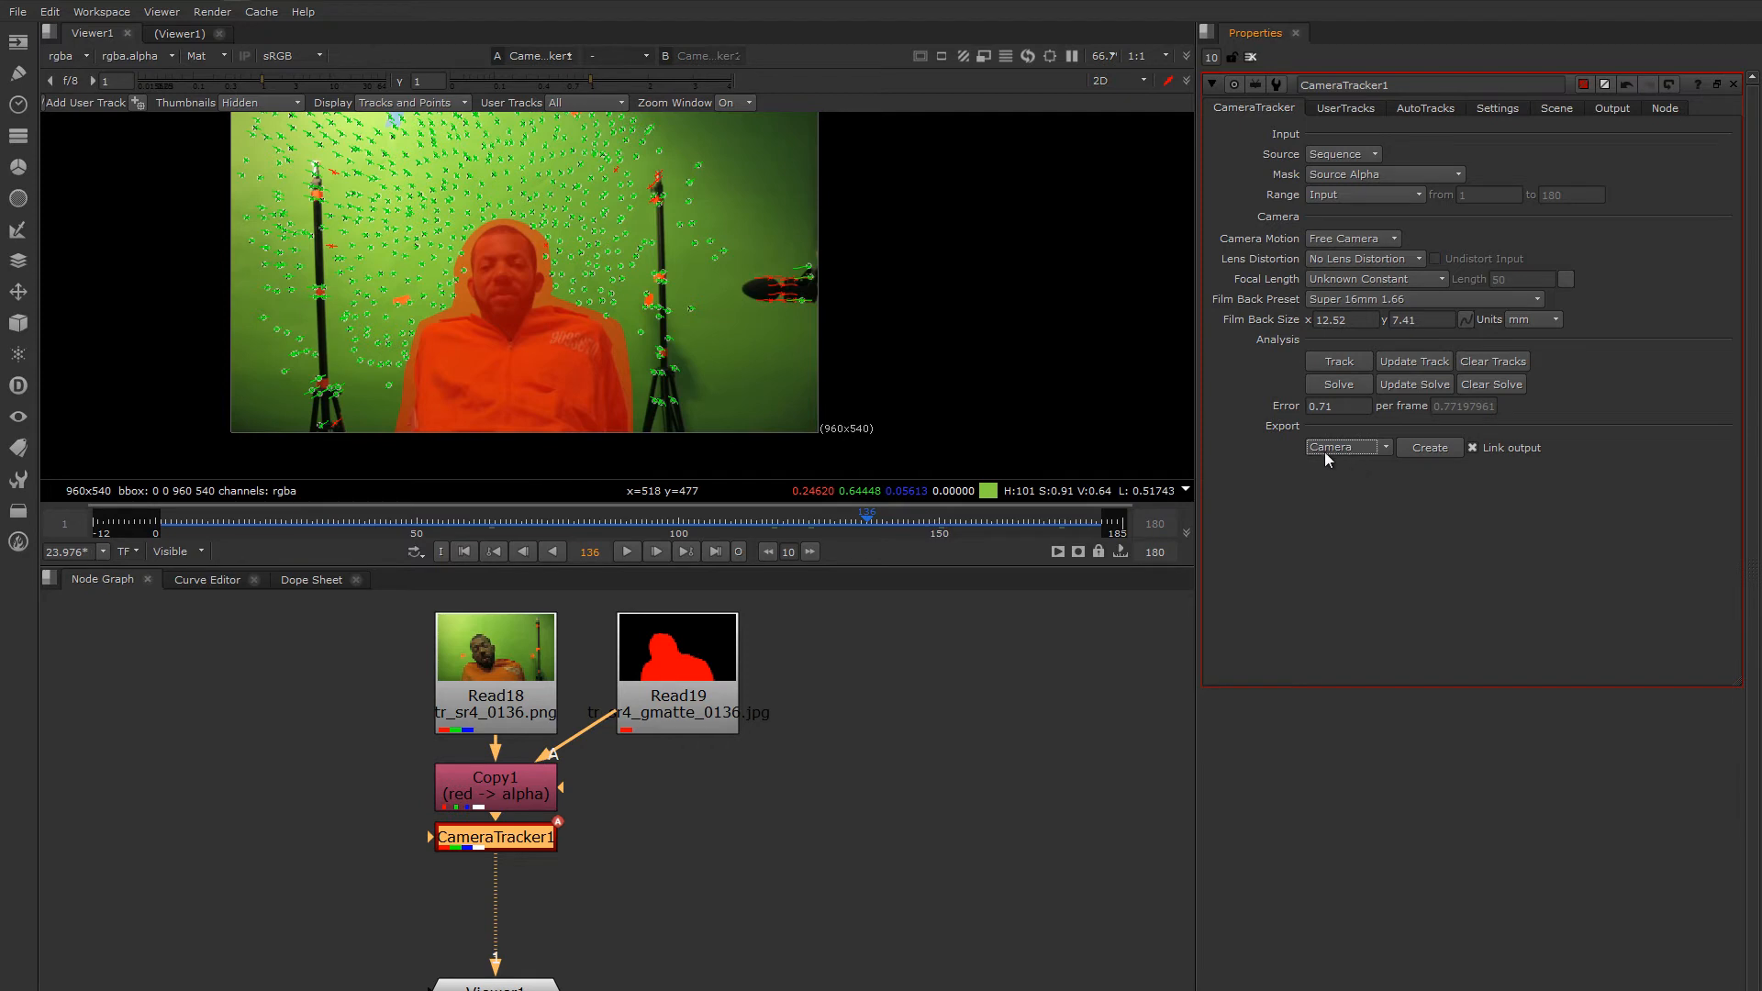
{"action": "left_click", "coordinate": [1471, 449]}
{"action": "left_click", "coordinate": [1427, 450]}
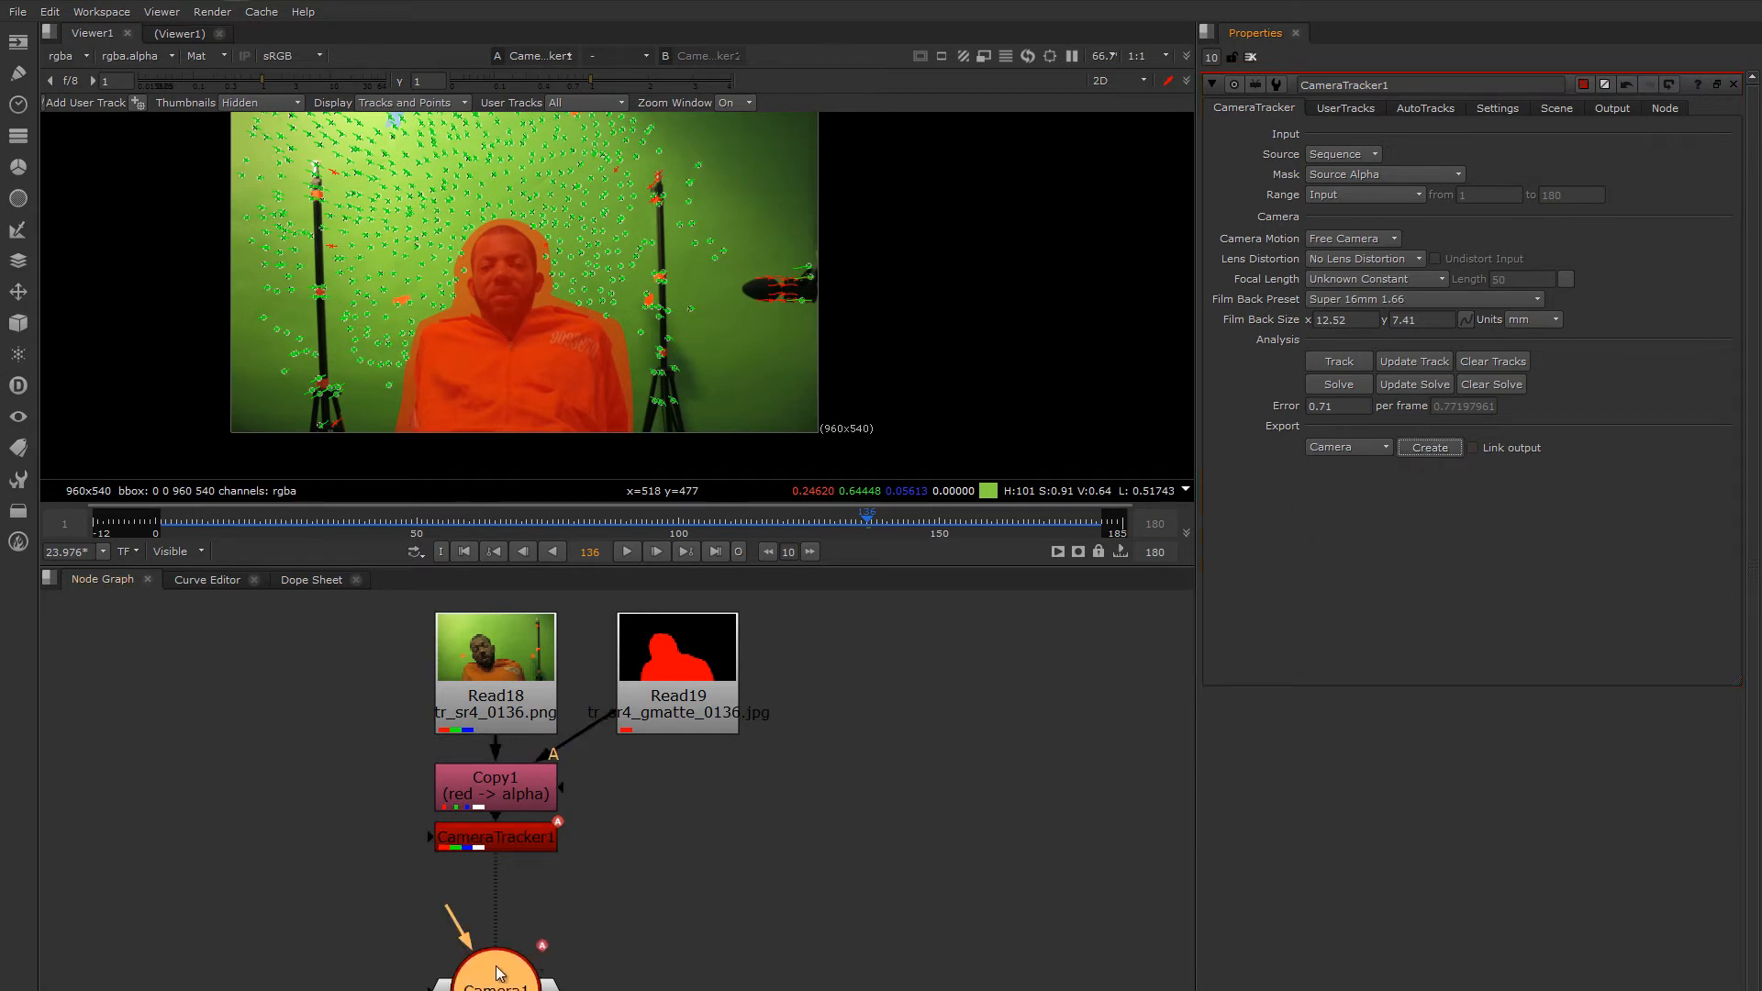
Step: Move the exported camera node beside the Read nodes and reconnect the viewer to CameraTracker1
{"action": "left_click_drag", "start_coordinate": [496, 965], "coordinate": [838, 749]}
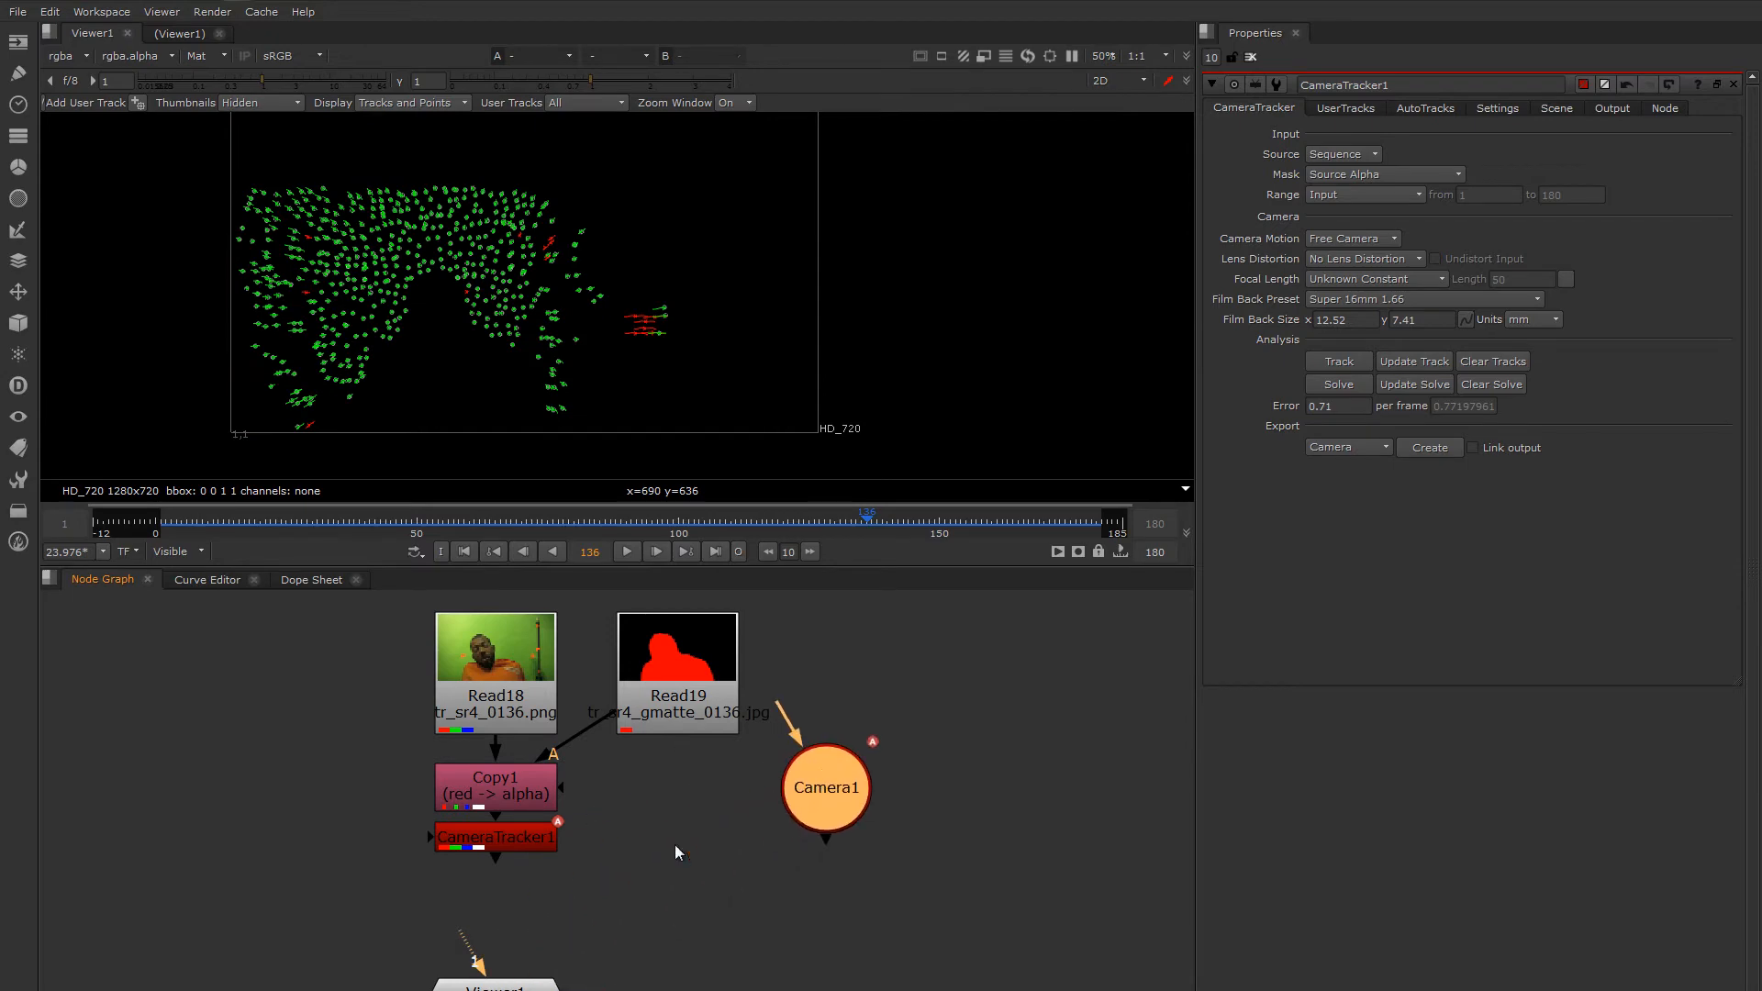
{"action": "left_click_drag", "start_coordinate": [457, 943], "coordinate": [508, 828]}
{"action": "left_click_drag", "start_coordinate": [818, 791], "coordinate": [852, 716]}
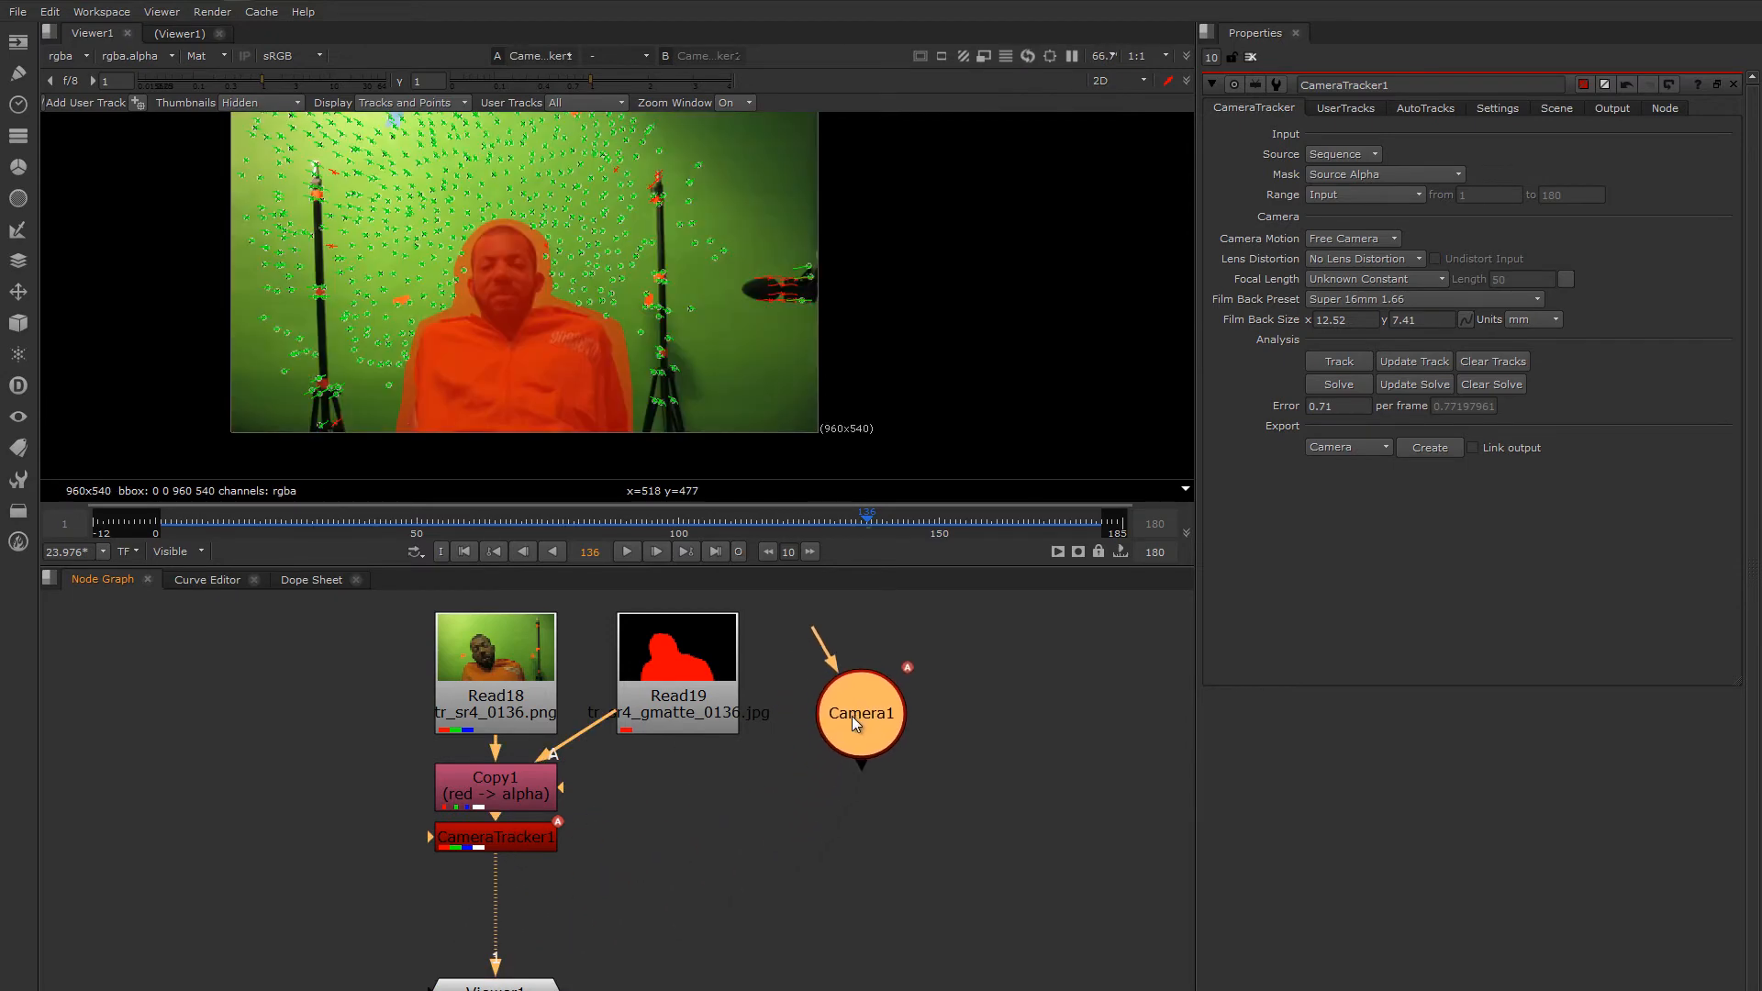
Step: View Camera1 in 3D and scrub the timeline to examine its solved motion
{"action": "key", "text": "1"}
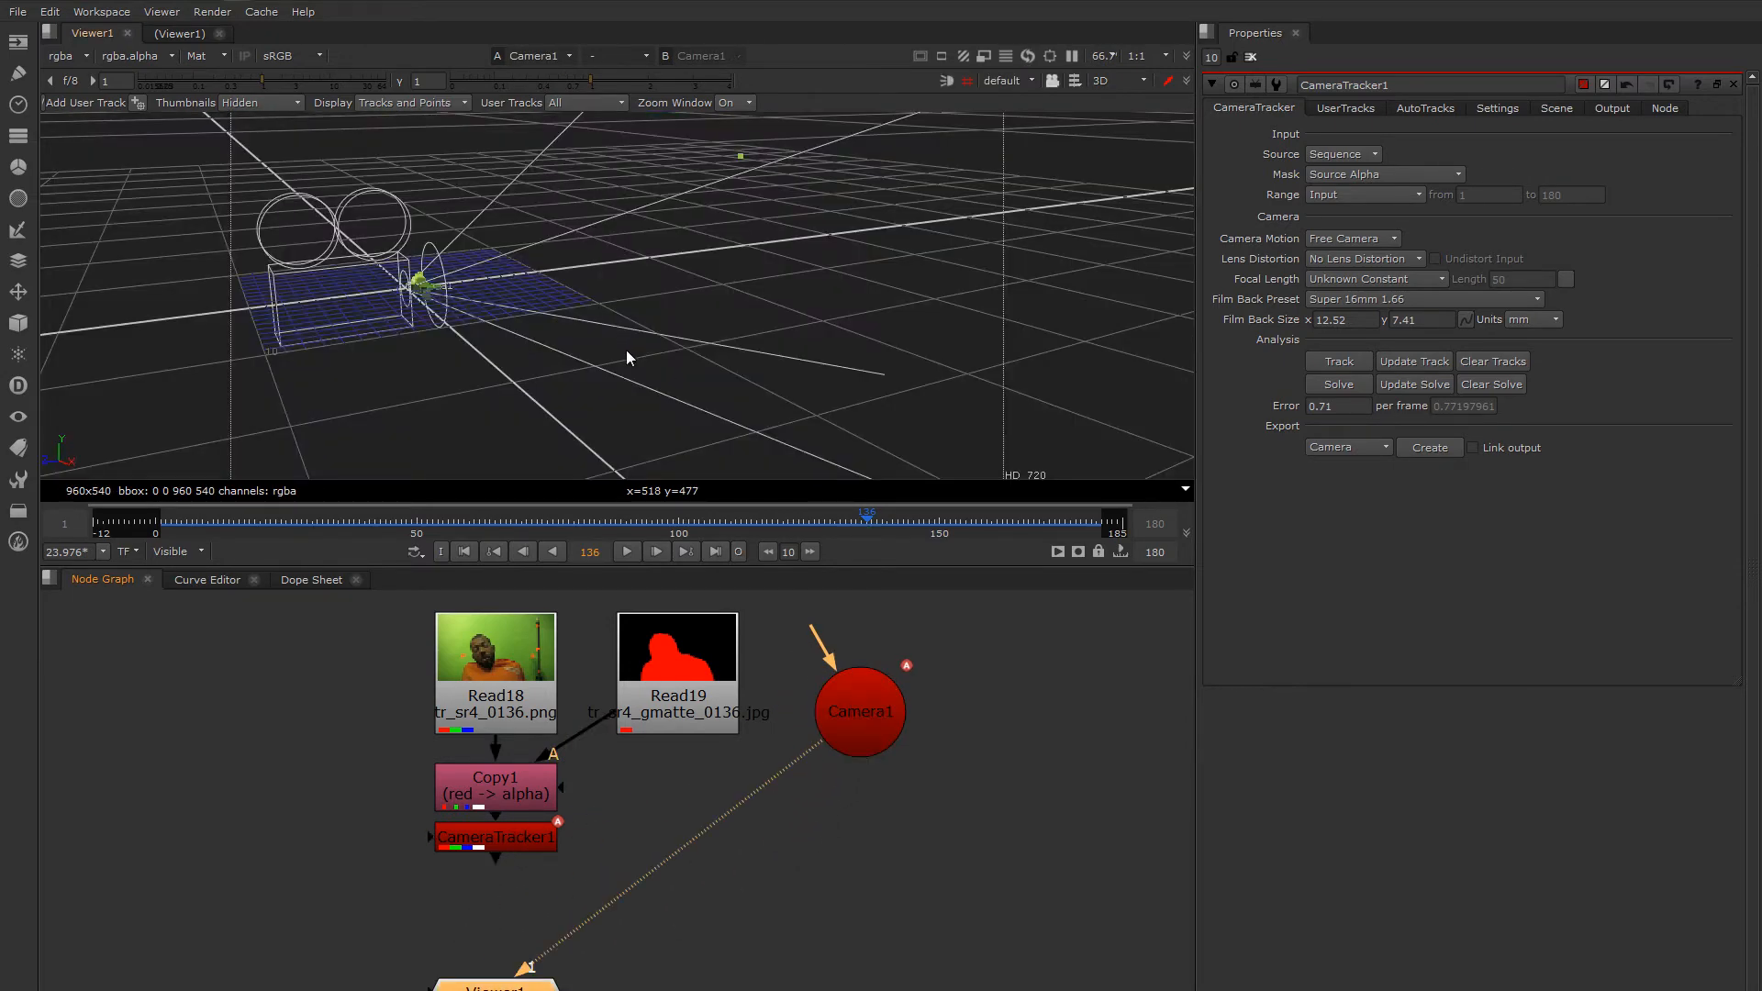
{"action": "left_click_drag", "start_coordinate": [520, 353], "coordinate": [482, 341], "text": "ctrl"}
{"action": "left_click_drag", "start_coordinate": [246, 526], "coordinate": [660, 552]}
Step: Go to frame 1 and remove all animation from Camera1's knobs
{"action": "double_click", "coordinate": [860, 711]}
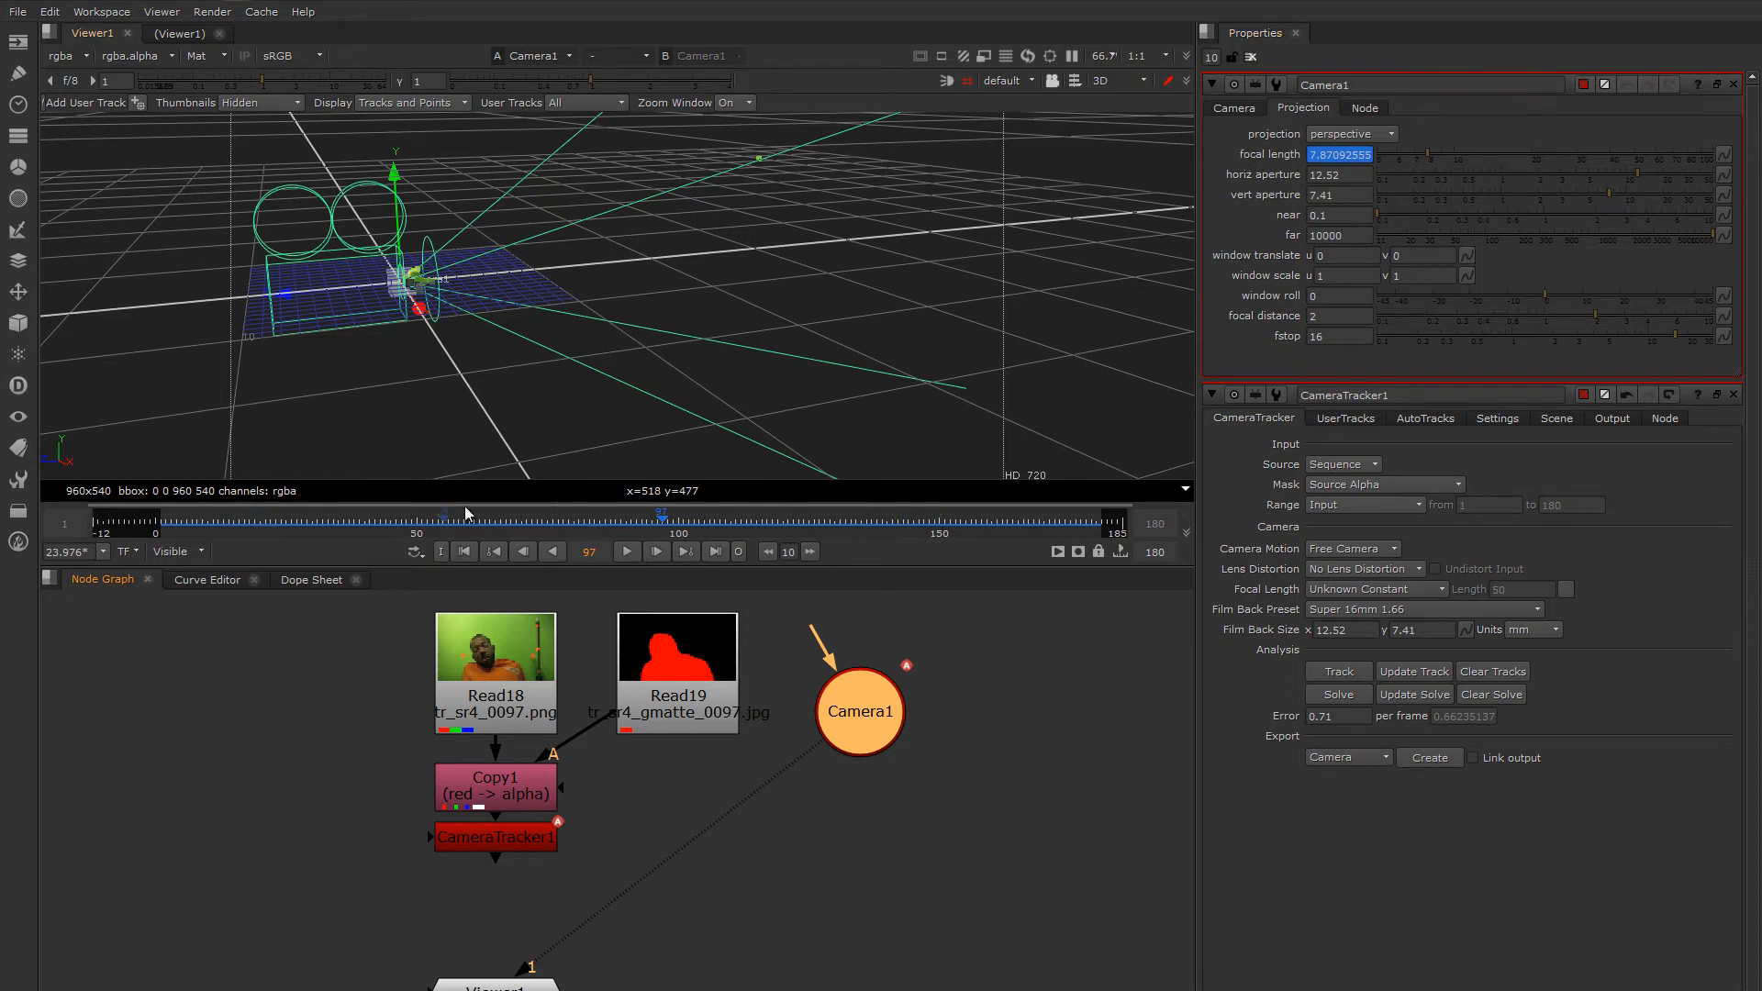
{"action": "left_click", "coordinate": [166, 532]}
{"action": "left_click", "coordinate": [162, 533]}
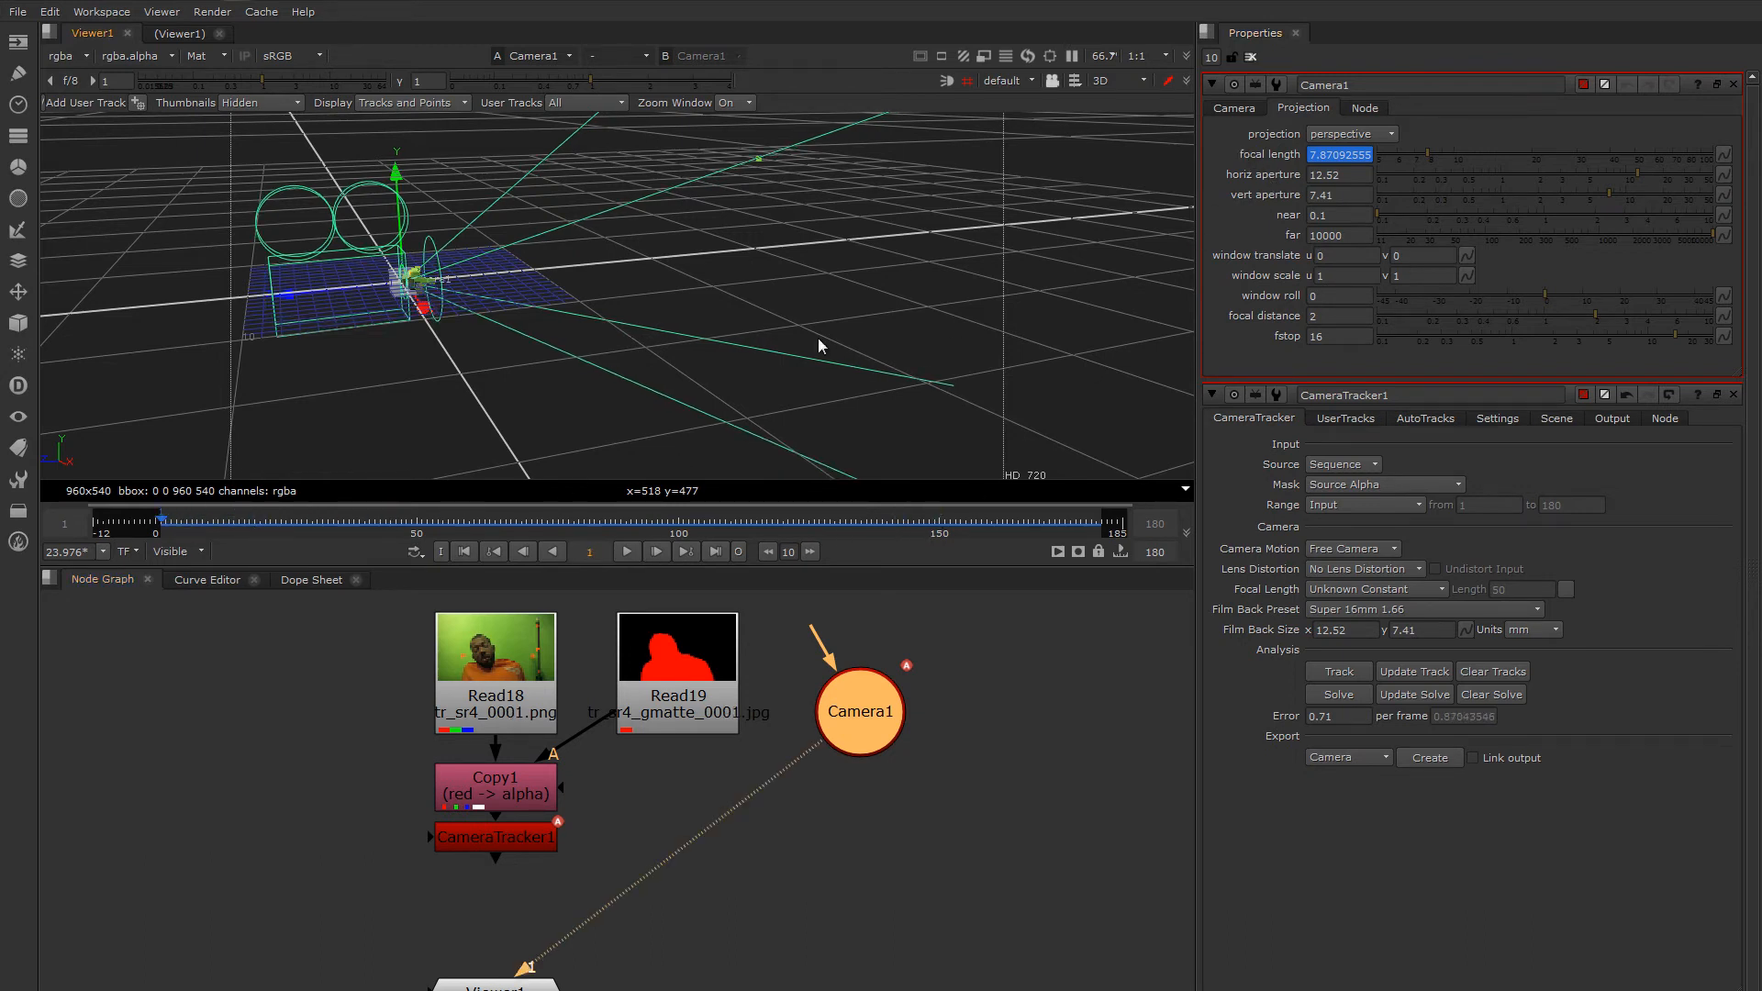
{"action": "left_click", "coordinate": [1244, 112]}
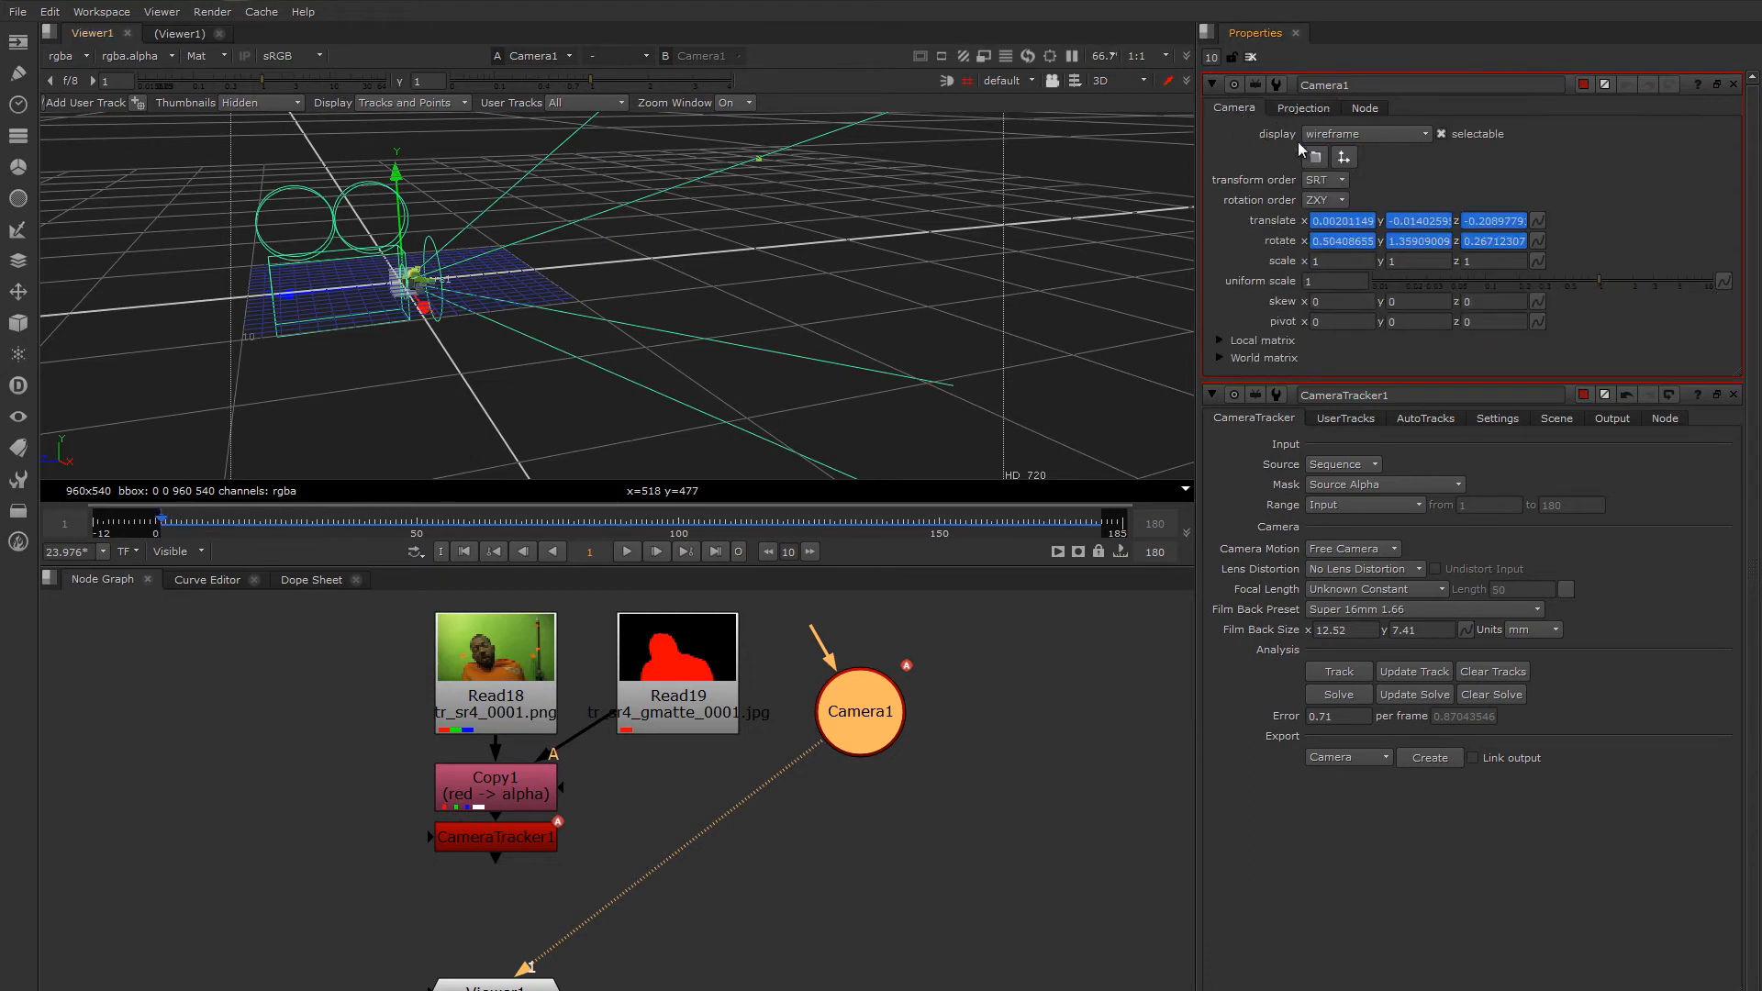
{"action": "right_click", "coordinate": [1229, 134]}
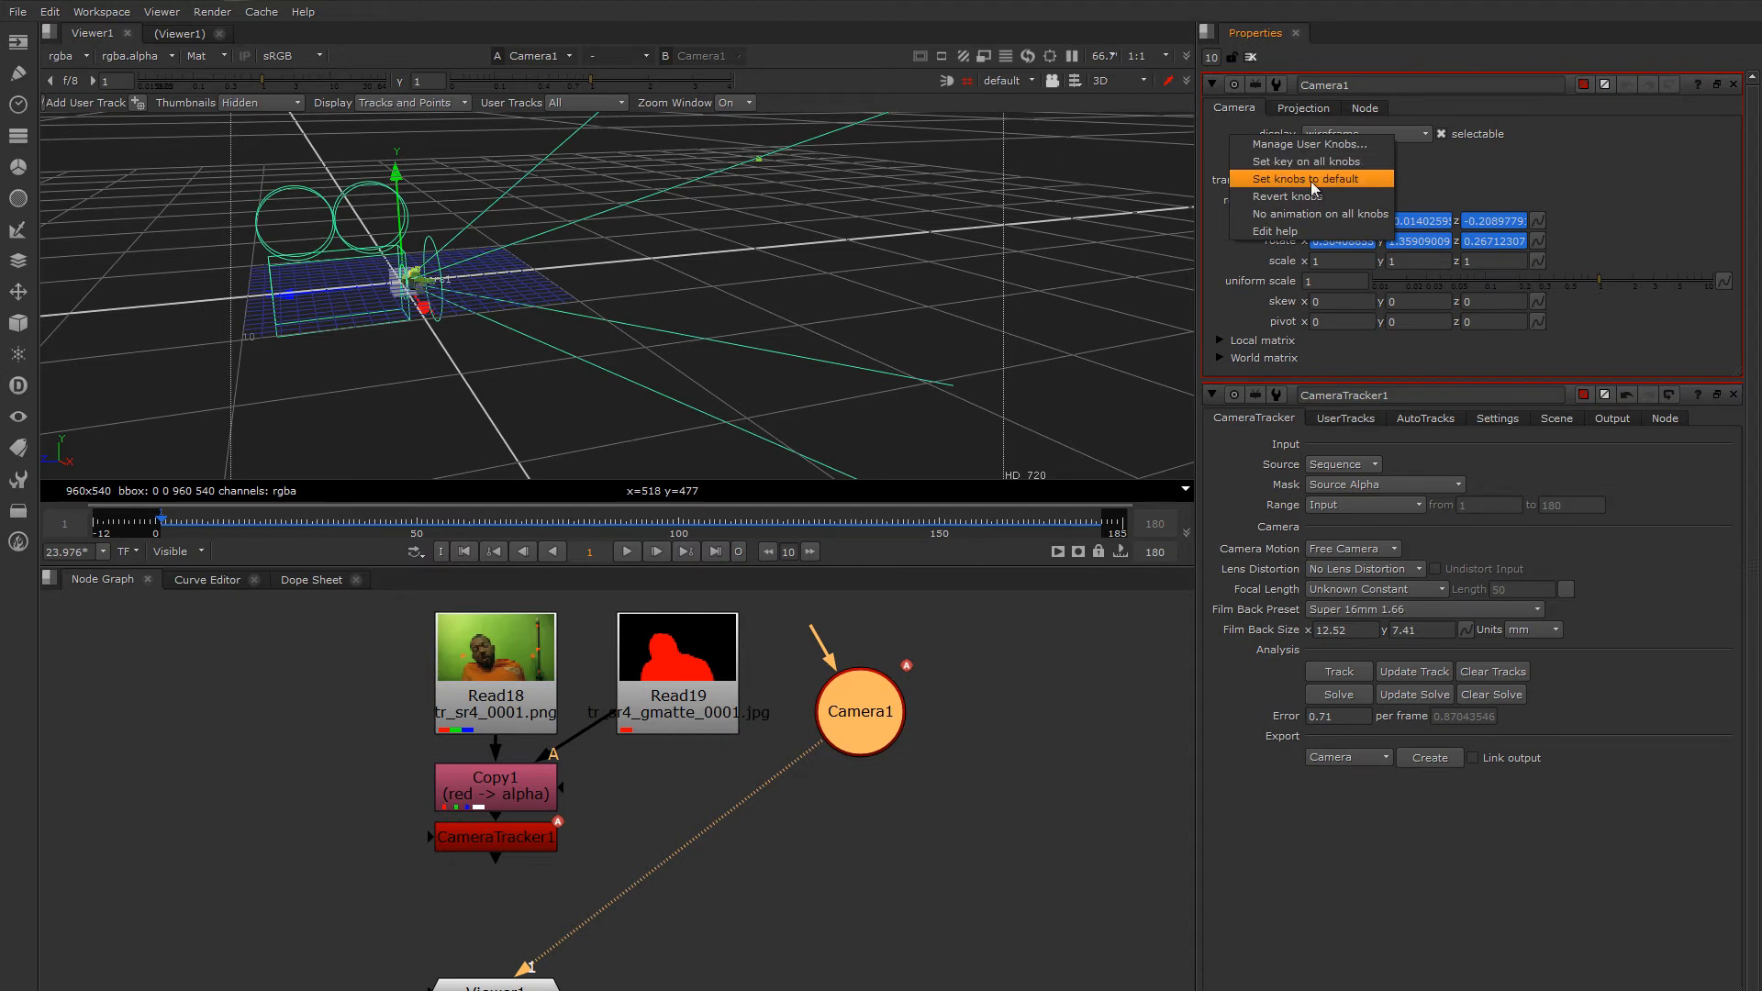
{"action": "left_click", "coordinate": [1321, 214]}
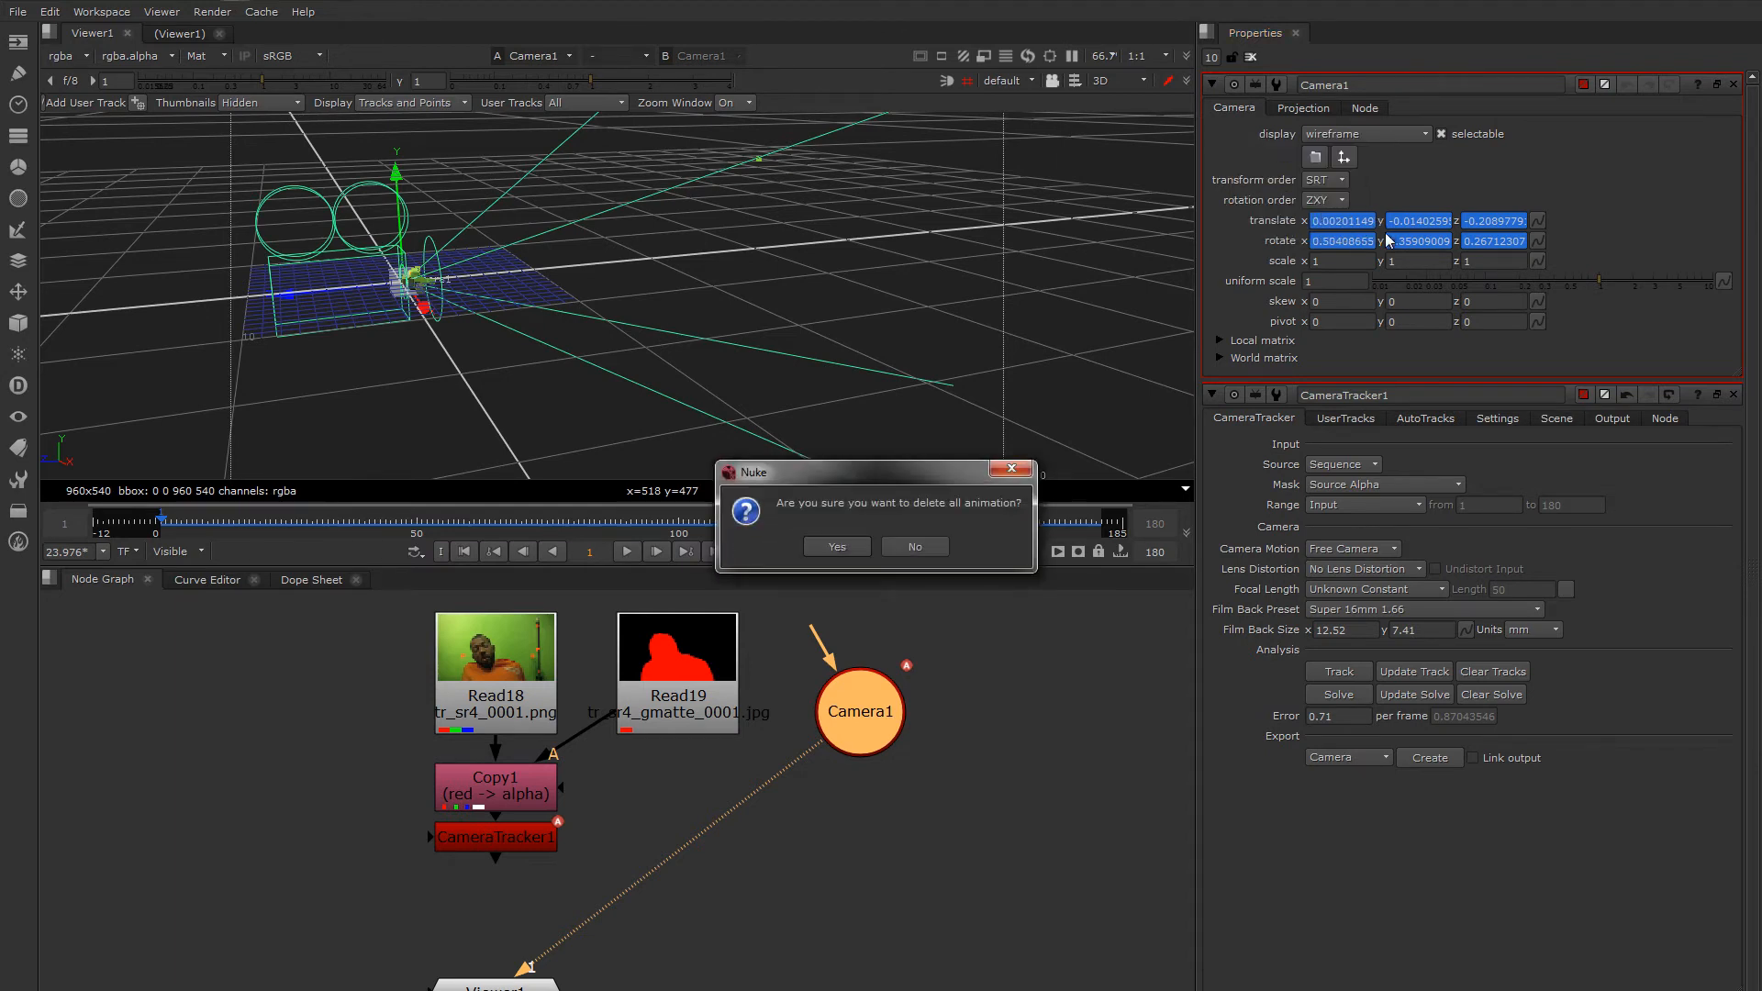
{"action": "left_click", "coordinate": [840, 548]}
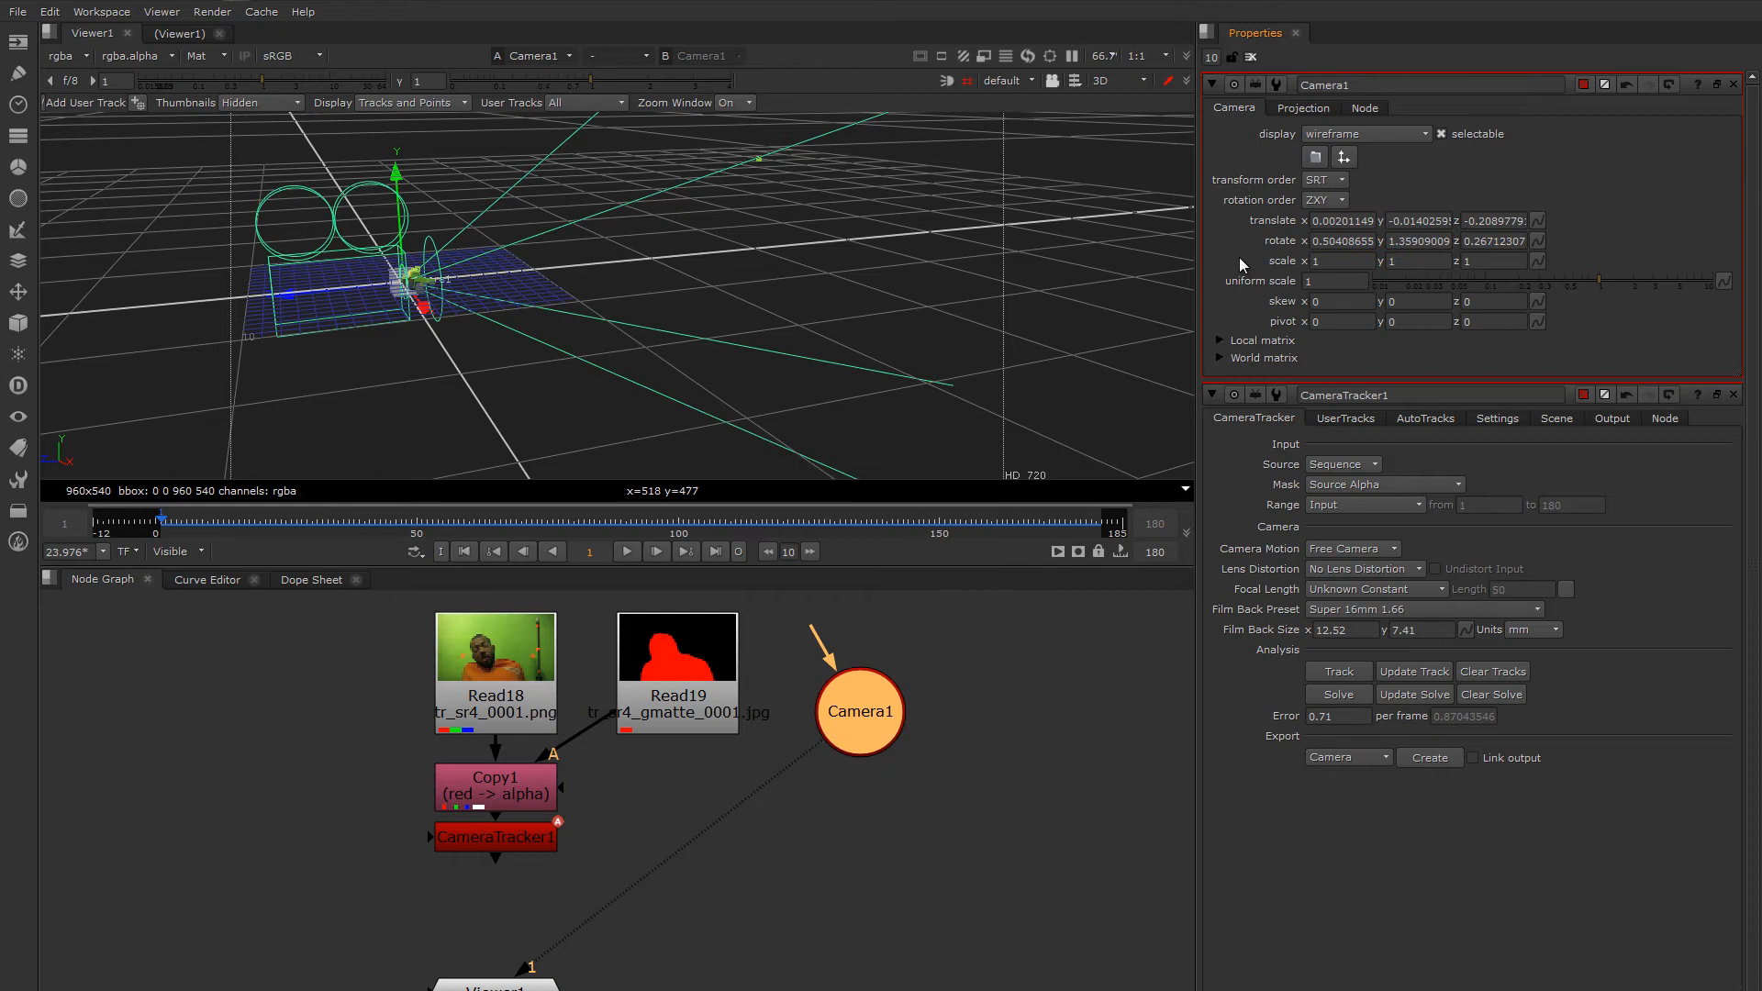
Step: Set Camera1's translate values to 0 on x, y and z
{"action": "left_click", "coordinate": [1304, 108]}
{"action": "left_click", "coordinate": [1241, 110]}
{"action": "double_click", "coordinate": [1332, 222]}
{"action": "type", "text": "0"}
{"action": "key", "text": "Tab"}
{"action": "type", "text": "0"}
{"action": "key", "text": "Tab"}
{"action": "type", "text": "0"}
{"action": "key", "text": "Tab"}
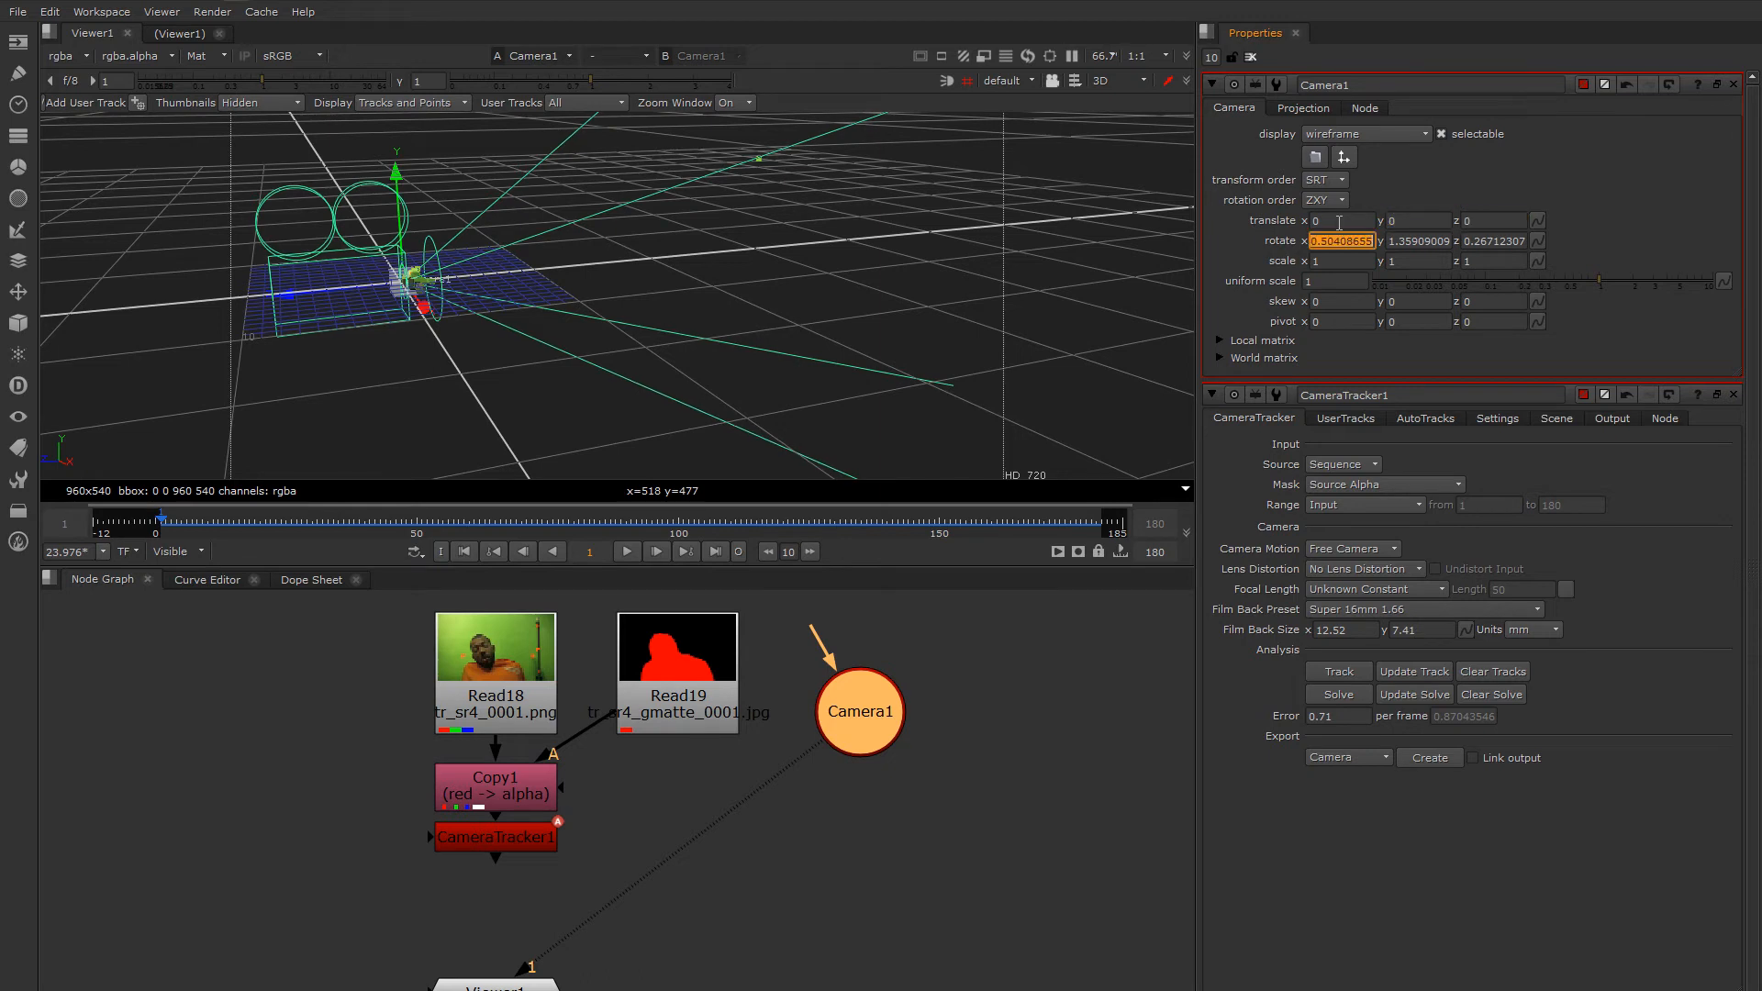
Step: Set Camera1's rotate values to 0 on x, y and z
{"action": "type", "text": "0"}
{"action": "key", "text": "Tab"}
{"action": "type", "text": "0"}
{"action": "key", "text": "Tab"}
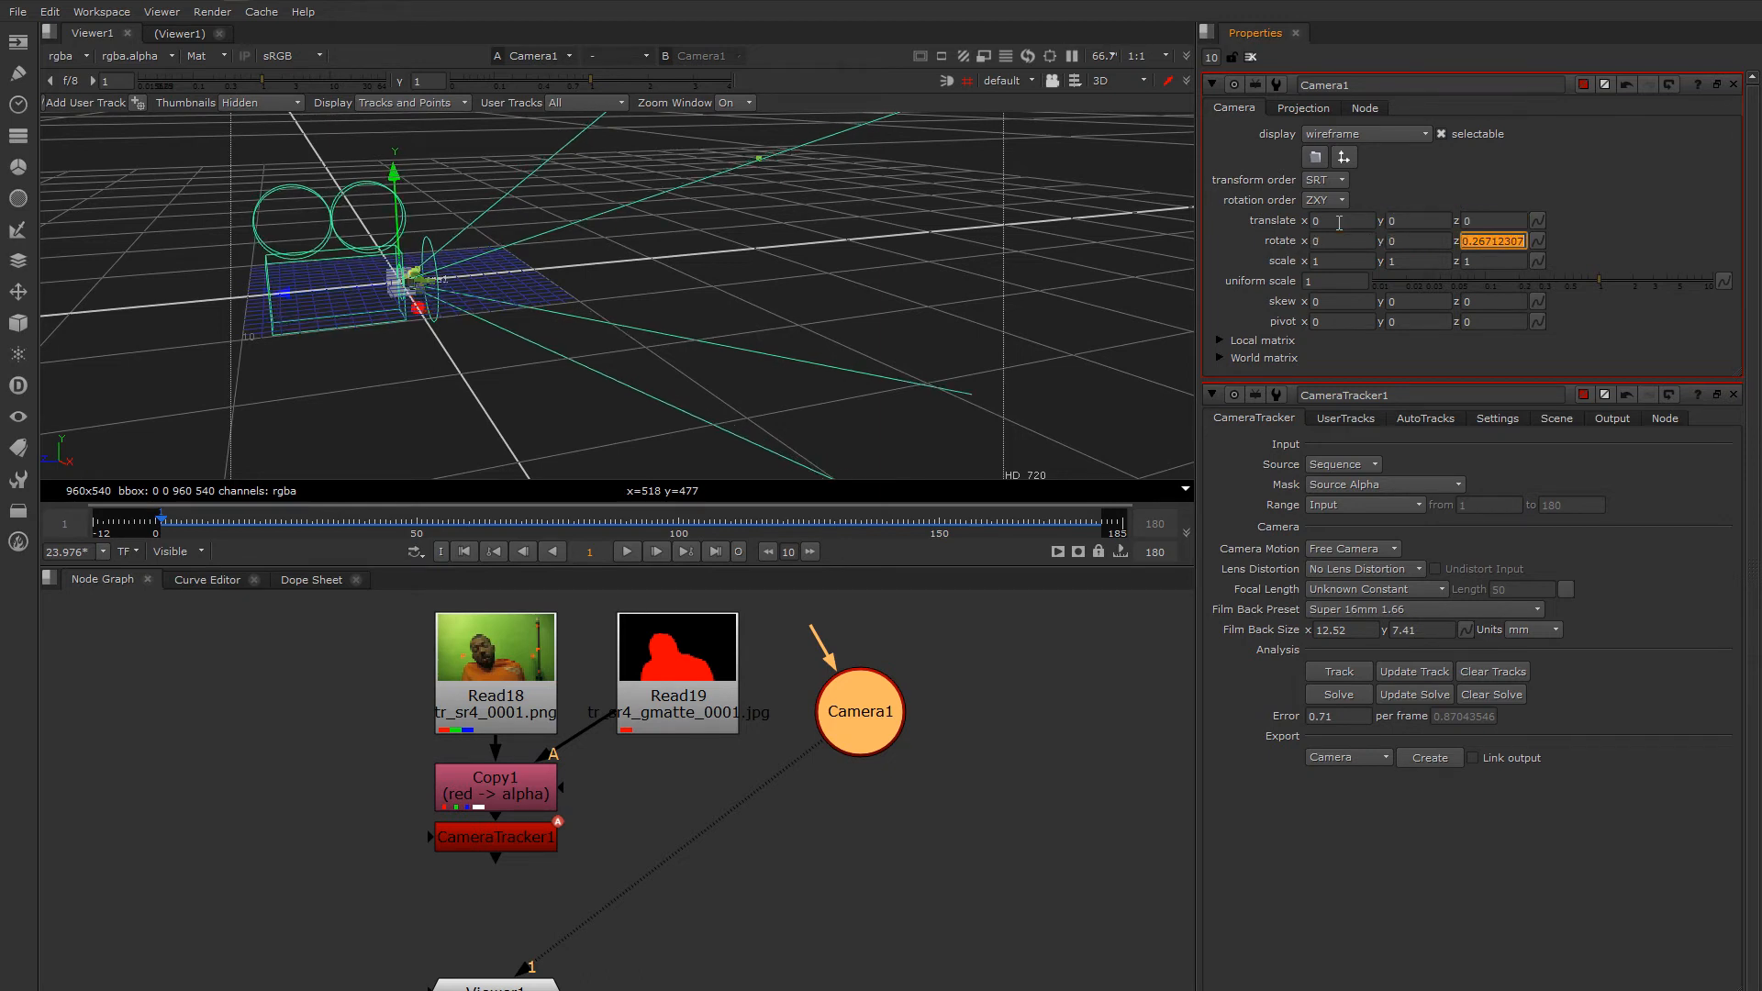
{"action": "type", "text": "0"}
{"action": "key", "text": "Tab"}
{"action": "left_click", "coordinate": [1447, 184]}
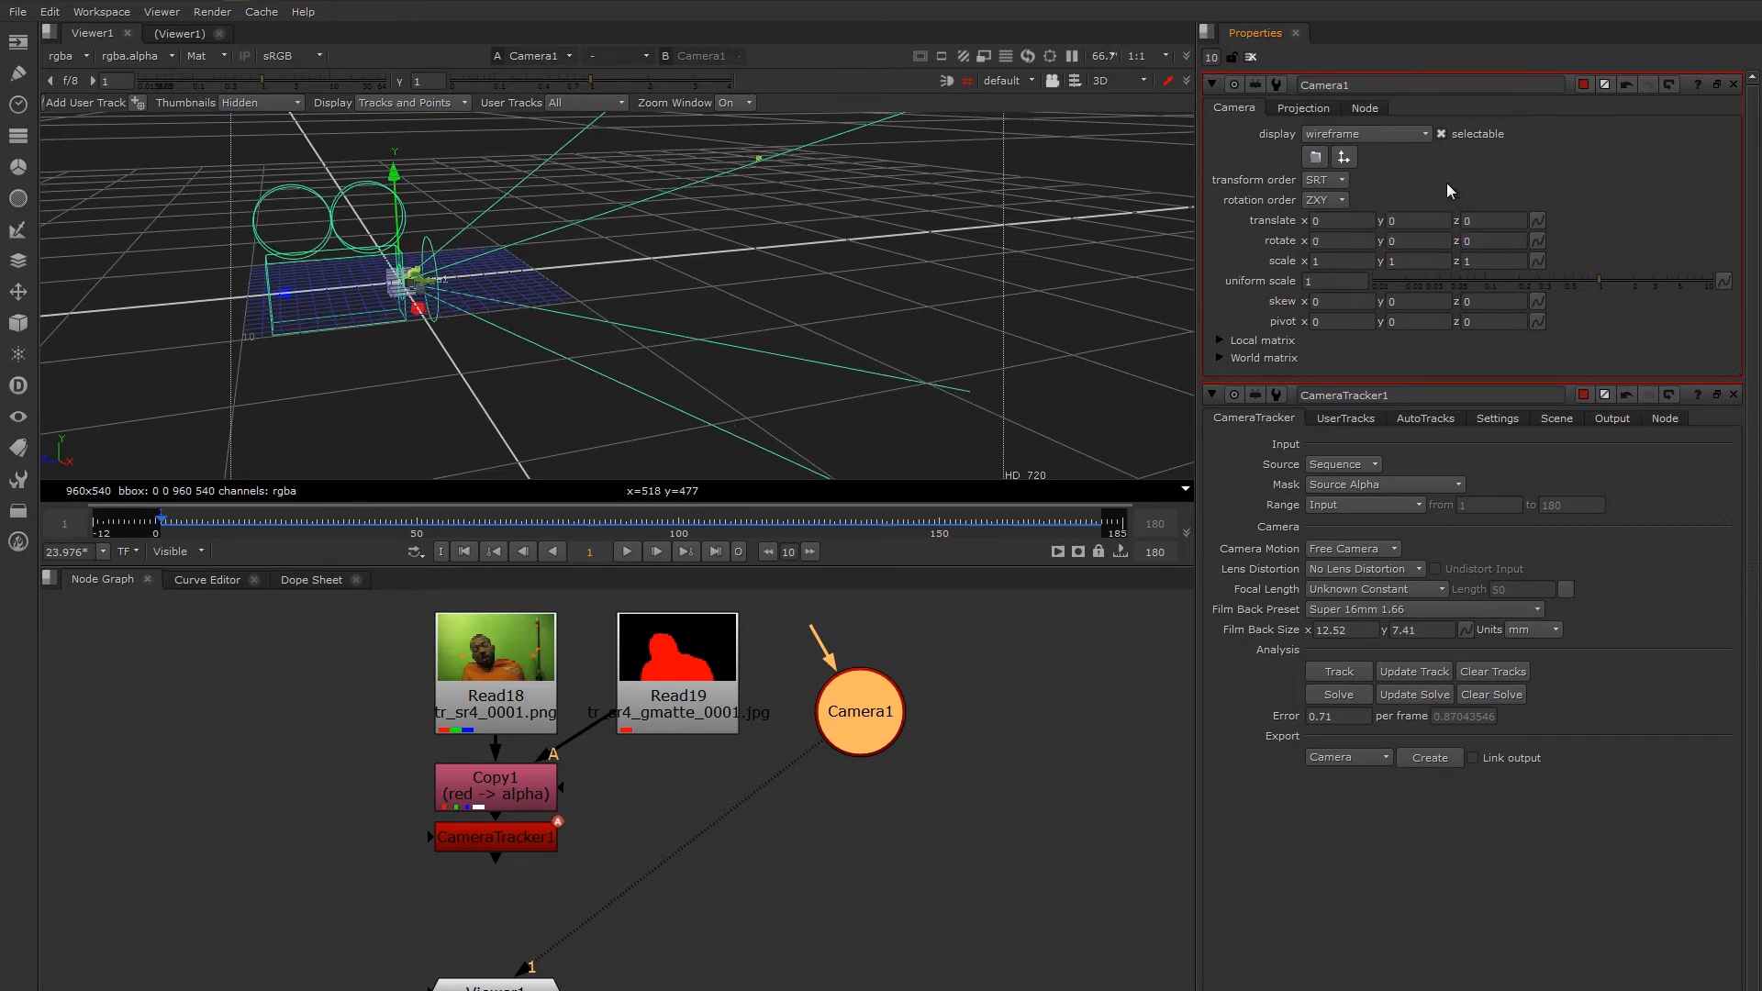
Step: Show Camera1's projection settings and examine its solved focal length and aperture values
{"action": "left_click", "coordinate": [1296, 110]}
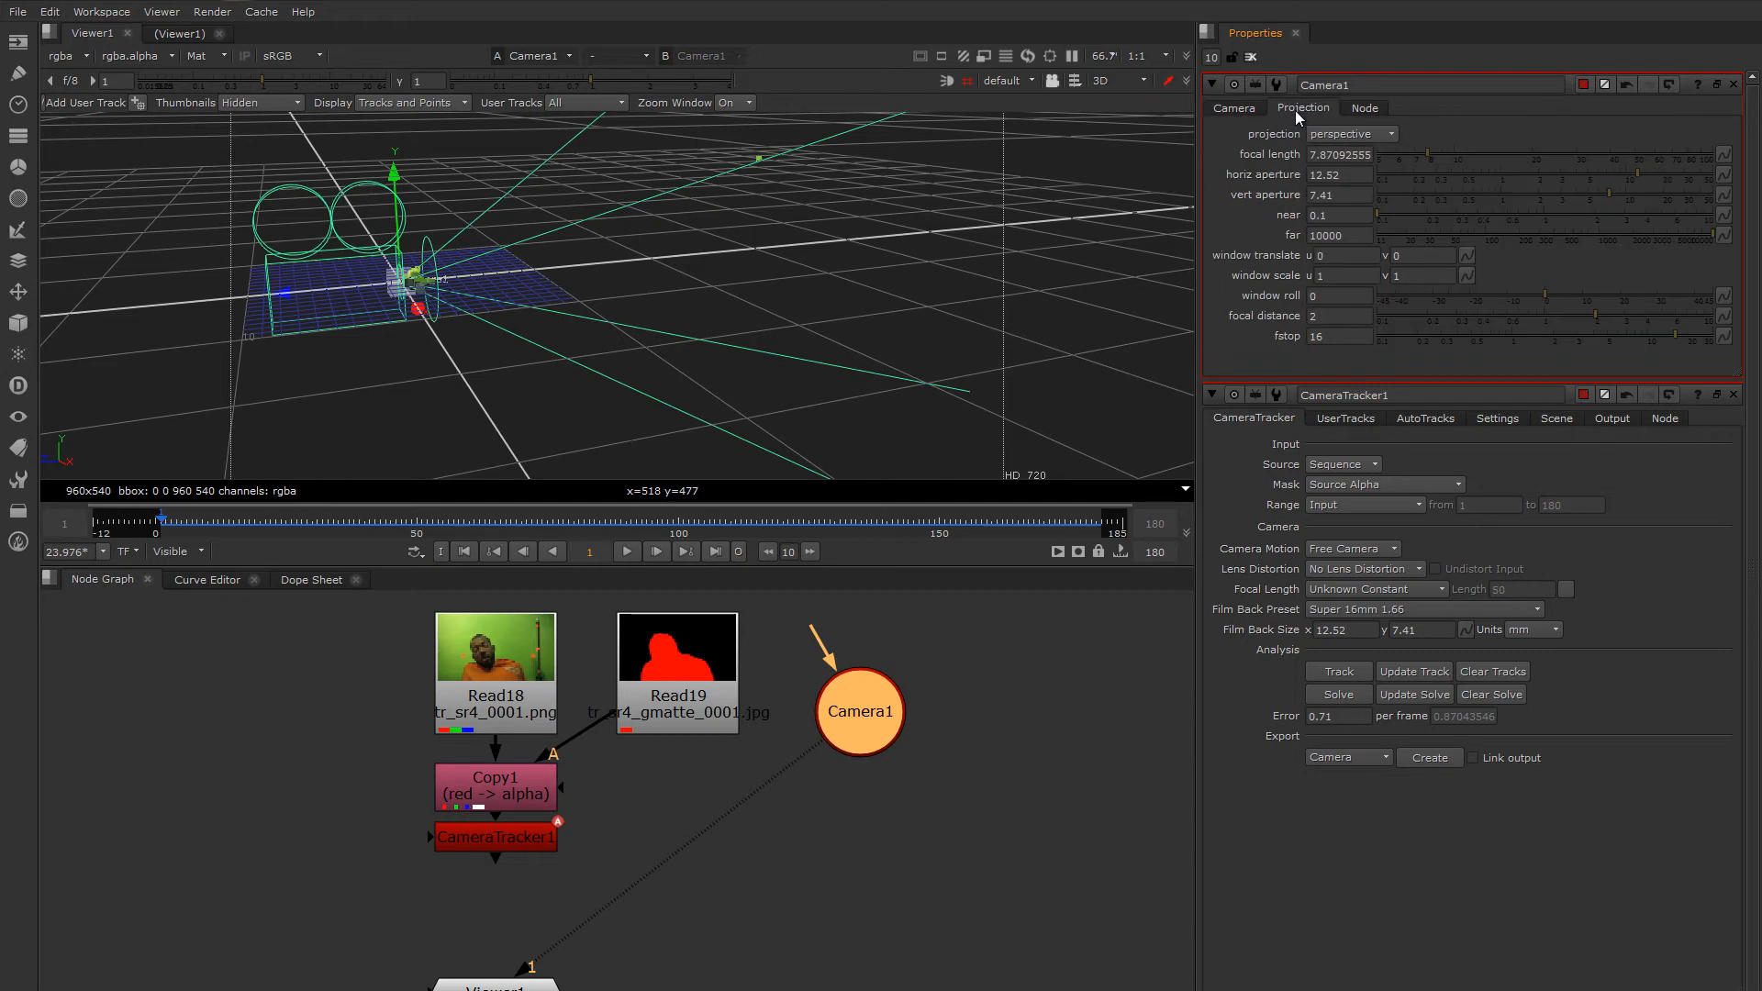
{"action": "left_click", "coordinate": [1311, 155]}
{"action": "left_click", "coordinate": [1311, 155]}
{"action": "mouse_move", "coordinate": [1311, 155]}
{"action": "left_mouse_down"}
{"action": "mouse_move", "coordinate": [1396, 152]}
{"action": "mouse_move", "coordinate": [1304, 175]}
{"action": "left_mouse_up"}
{"action": "left_click", "coordinate": [1062, 659]}
Step: Inspect Camera1 from both sides in the 3D view and scrub to frame 84 to check its motion
{"action": "left_click_drag", "start_coordinate": [474, 323], "coordinate": [946, 332], "text": "ctrl"}
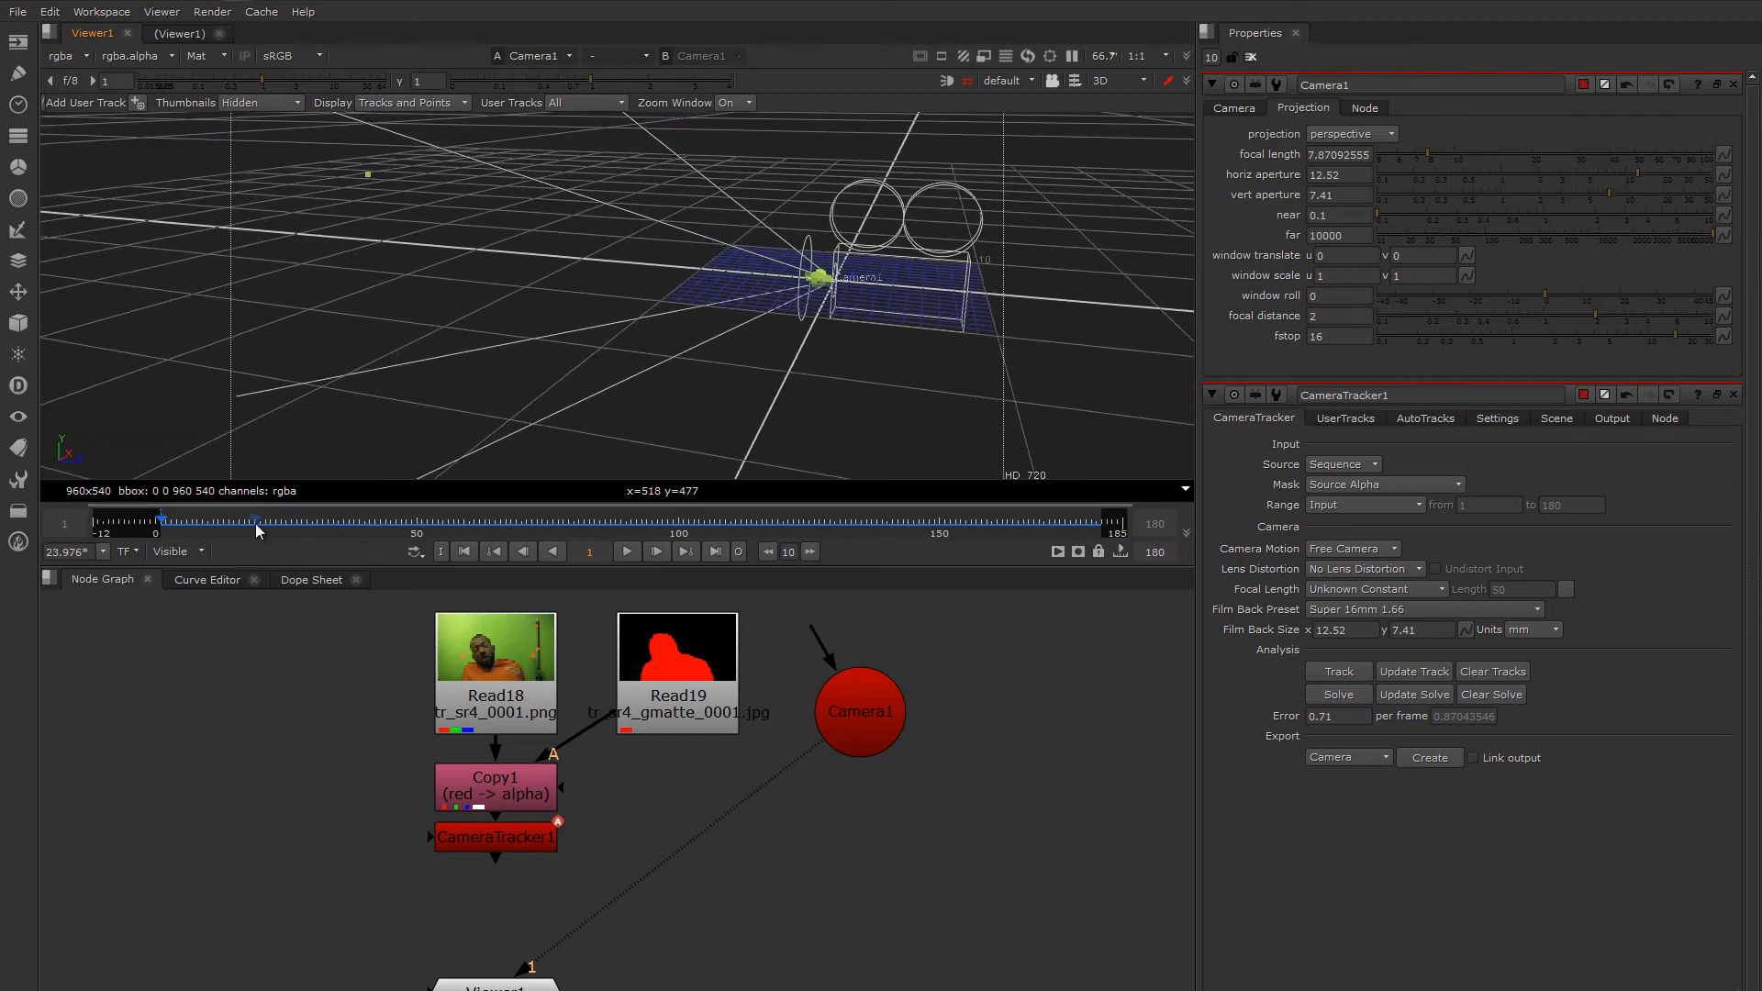
{"action": "left_click_drag", "start_coordinate": [257, 530], "coordinate": [594, 521]}
{"action": "left_click_drag", "start_coordinate": [857, 312], "coordinate": [349, 316], "text": "ctrl"}
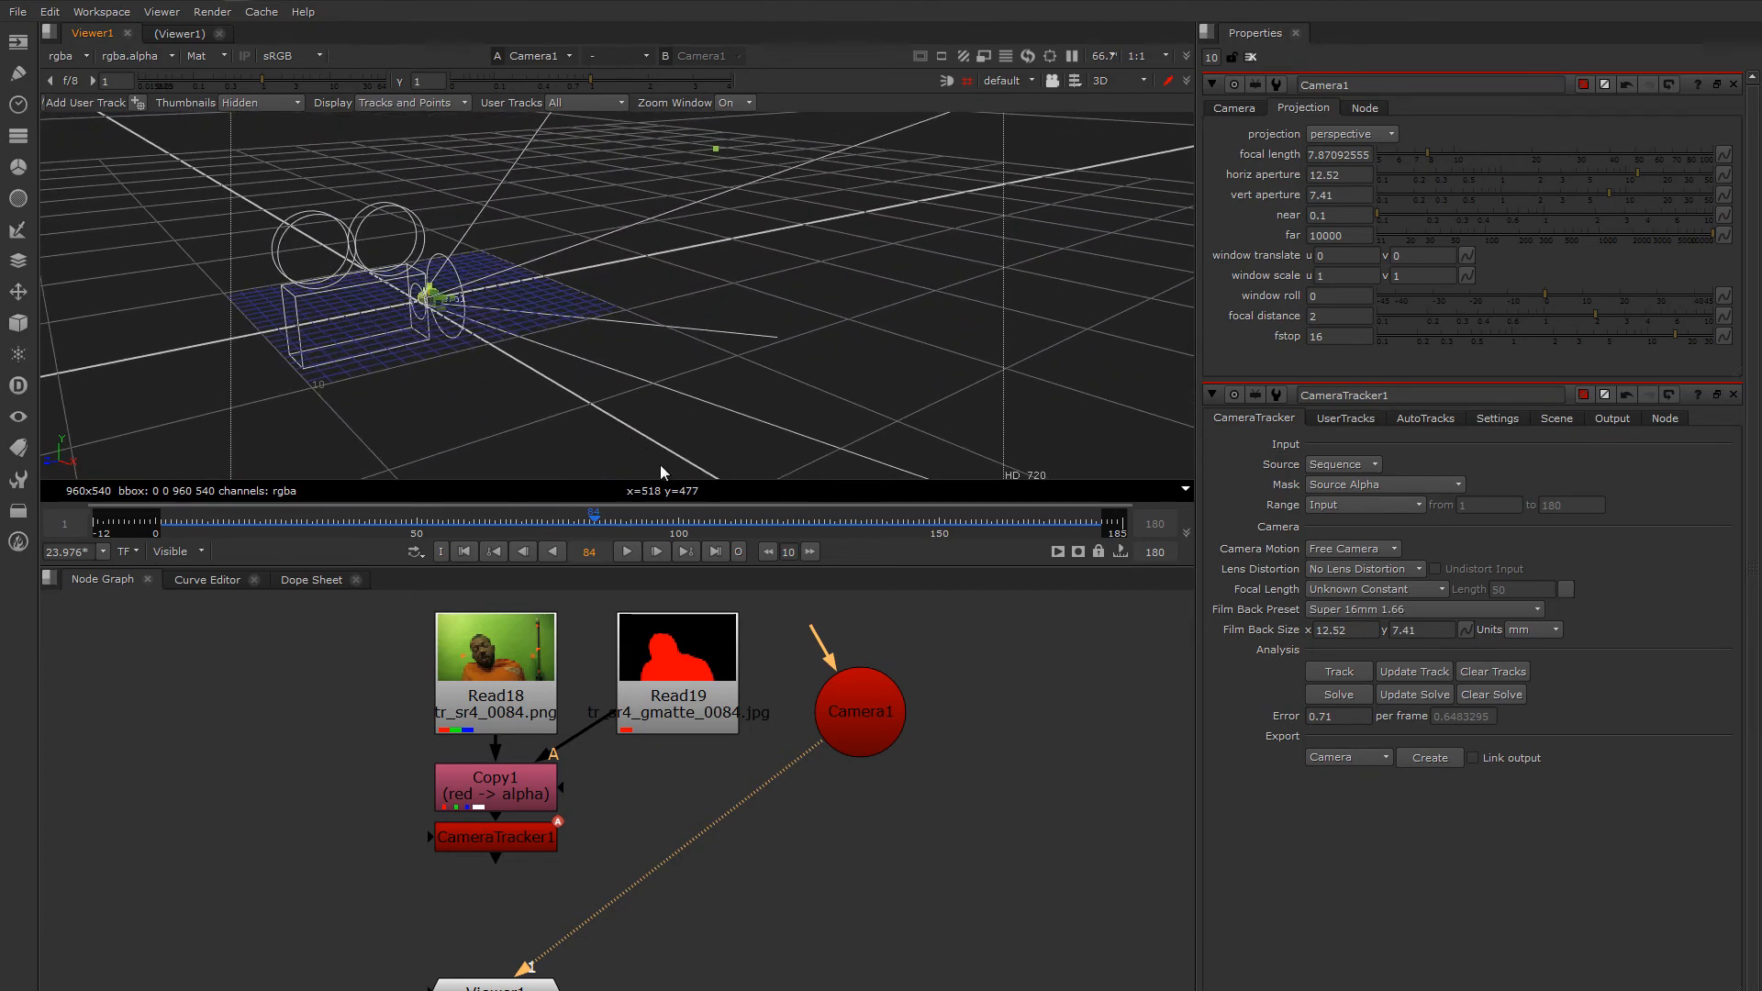
{"action": "mouse_move", "coordinate": [867, 711]}
{"action": "left_mouse_down"}
{"action": "mouse_move", "coordinate": [851, 691]}
{"action": "mouse_move", "coordinate": [869, 687]}
{"action": "left_mouse_up"}
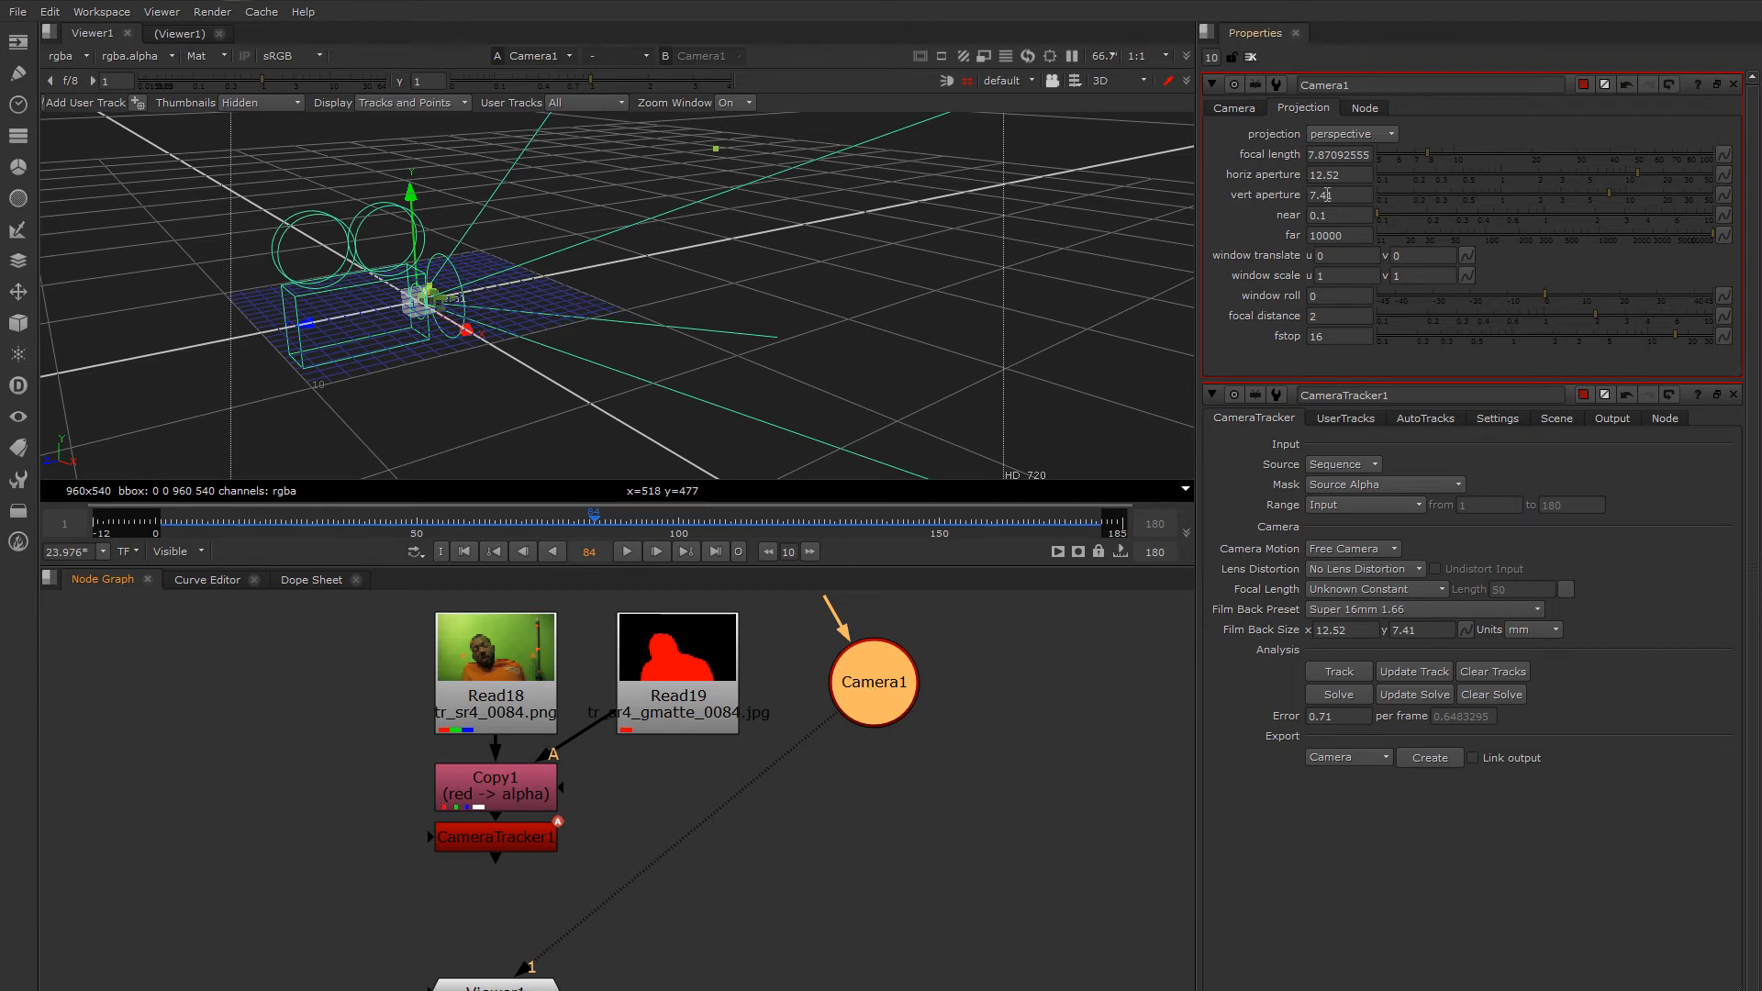
{"action": "left_click_drag", "start_coordinate": [878, 697], "coordinate": [890, 701]}
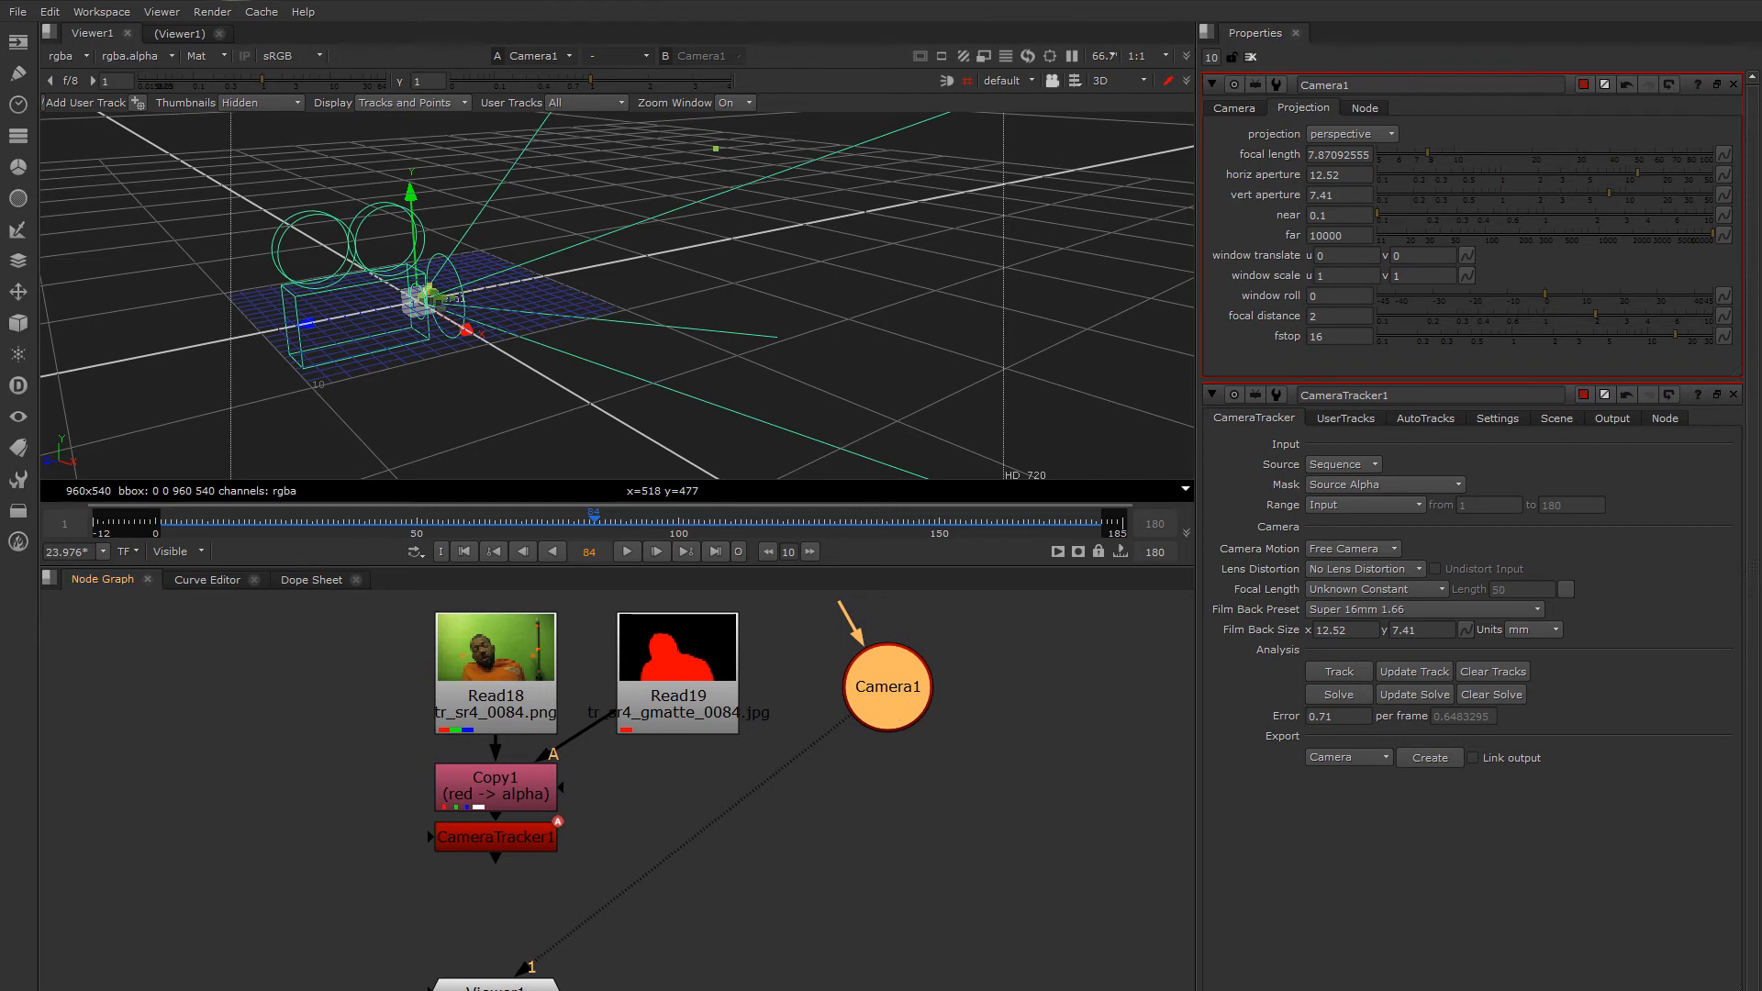
Step: Close all node properties and review the Copy1 footage in the viewer up to frame 169
{"action": "left_click", "coordinate": [482, 841]}
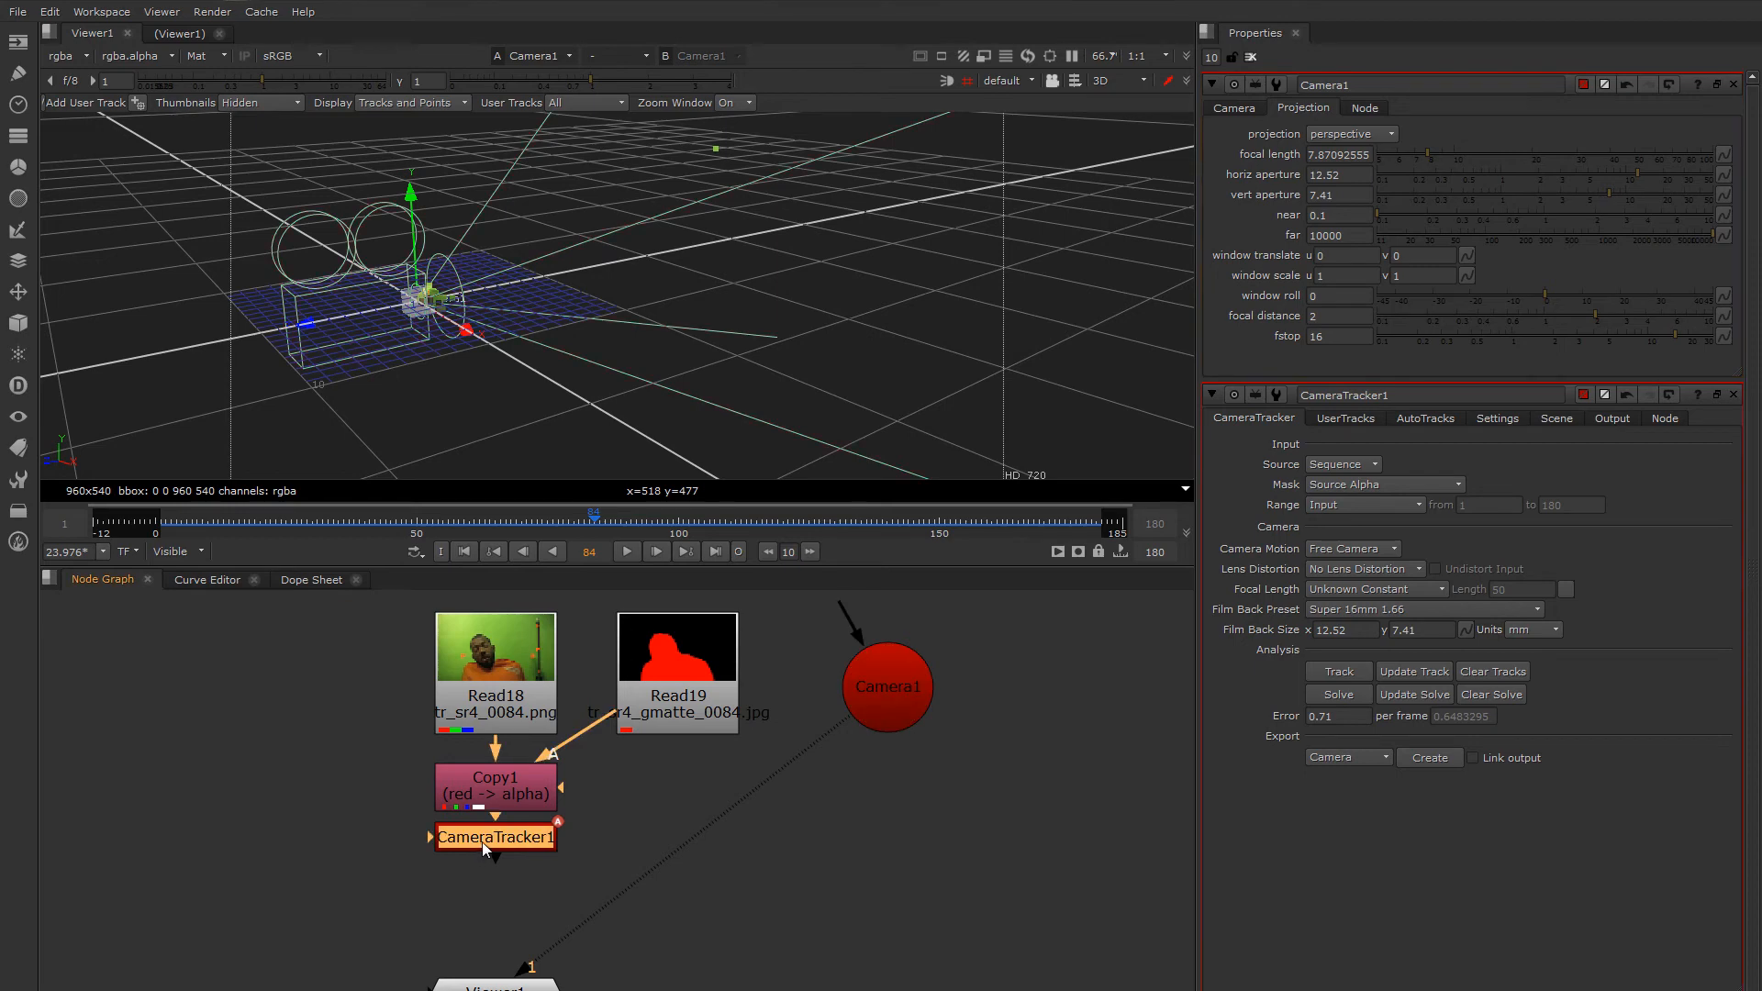
{"action": "left_click", "coordinate": [503, 795]}
{"action": "key", "text": "1"}
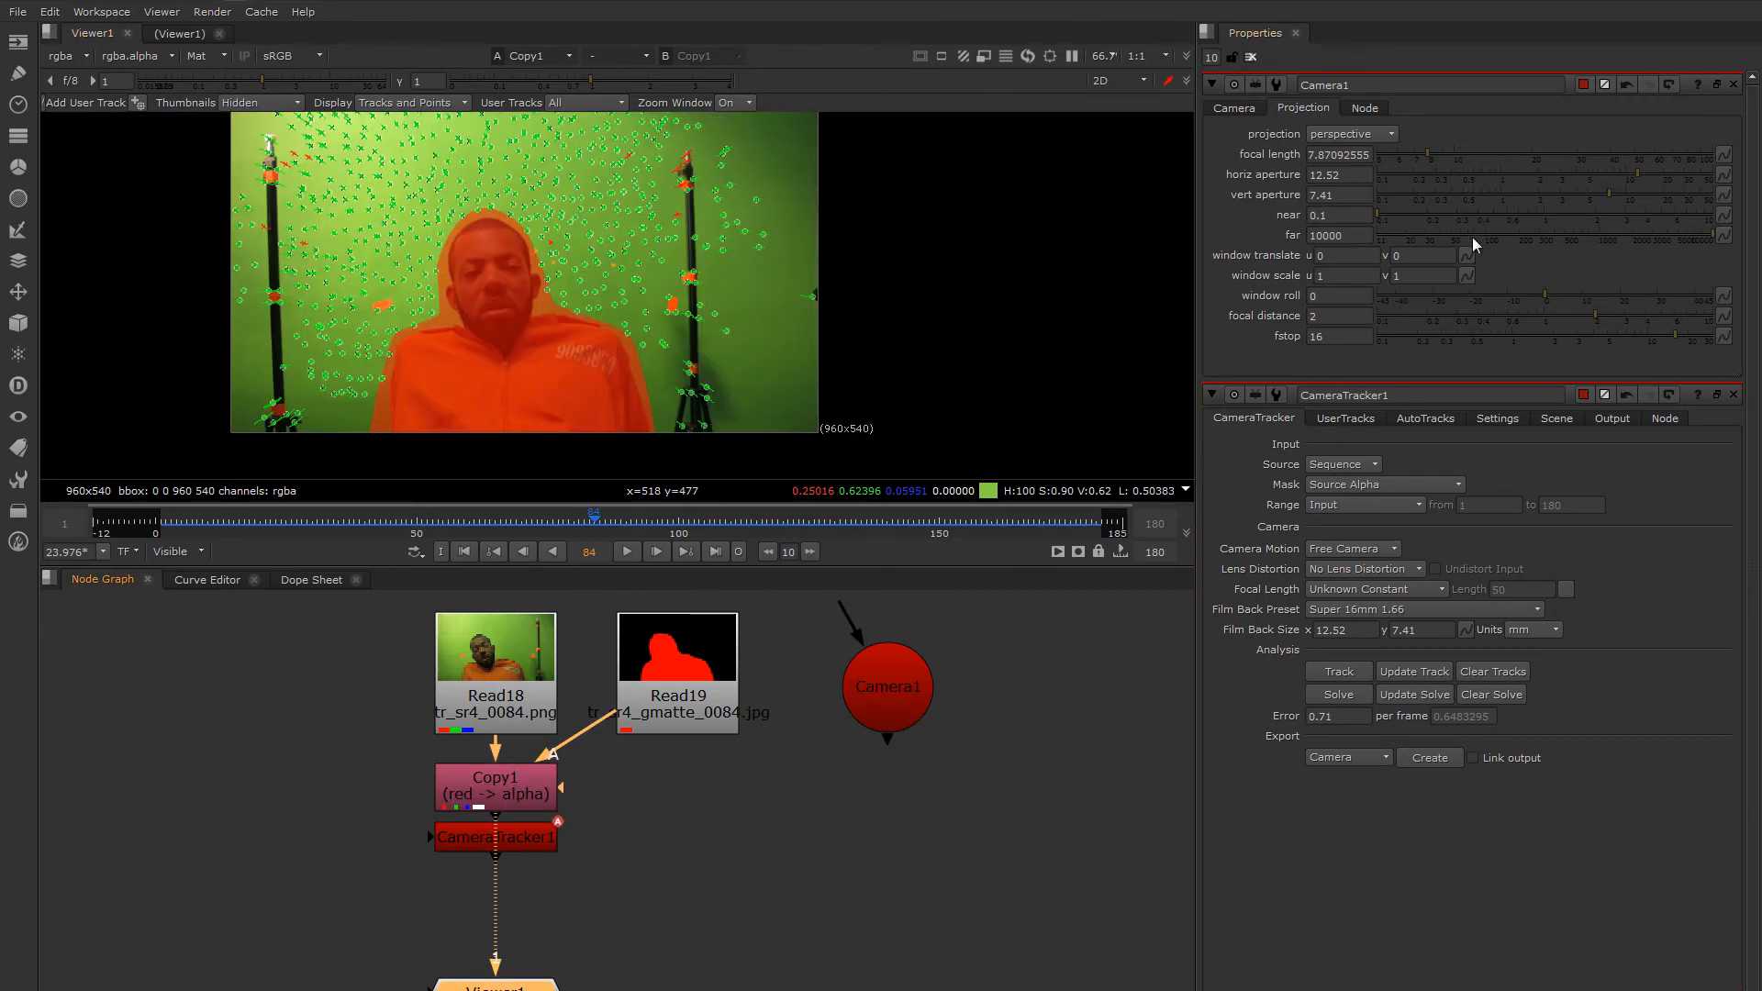
{"action": "left_click", "coordinate": [1252, 61]}
{"action": "left_click_drag", "start_coordinate": [637, 519], "coordinate": [1039, 519]}
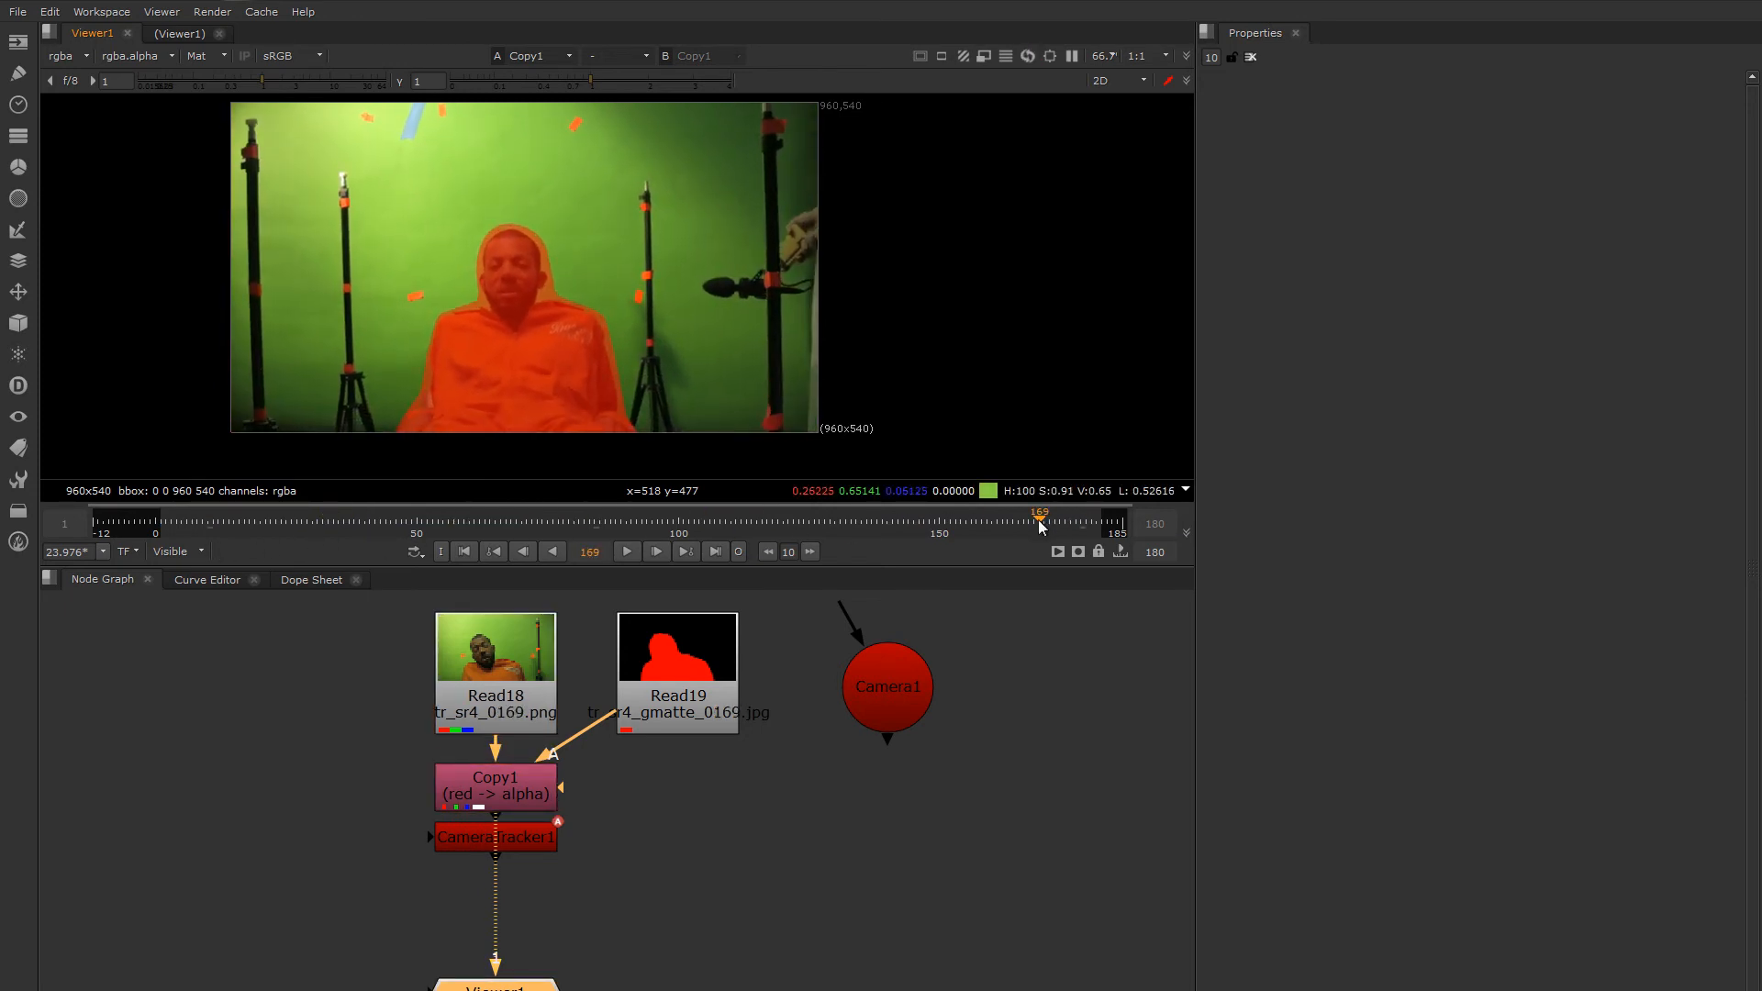
Step: Reopen Camera1's properties and view the camera's frustum from the side in 3D
{"action": "left_click_drag", "start_coordinate": [868, 695], "coordinate": [878, 692]}
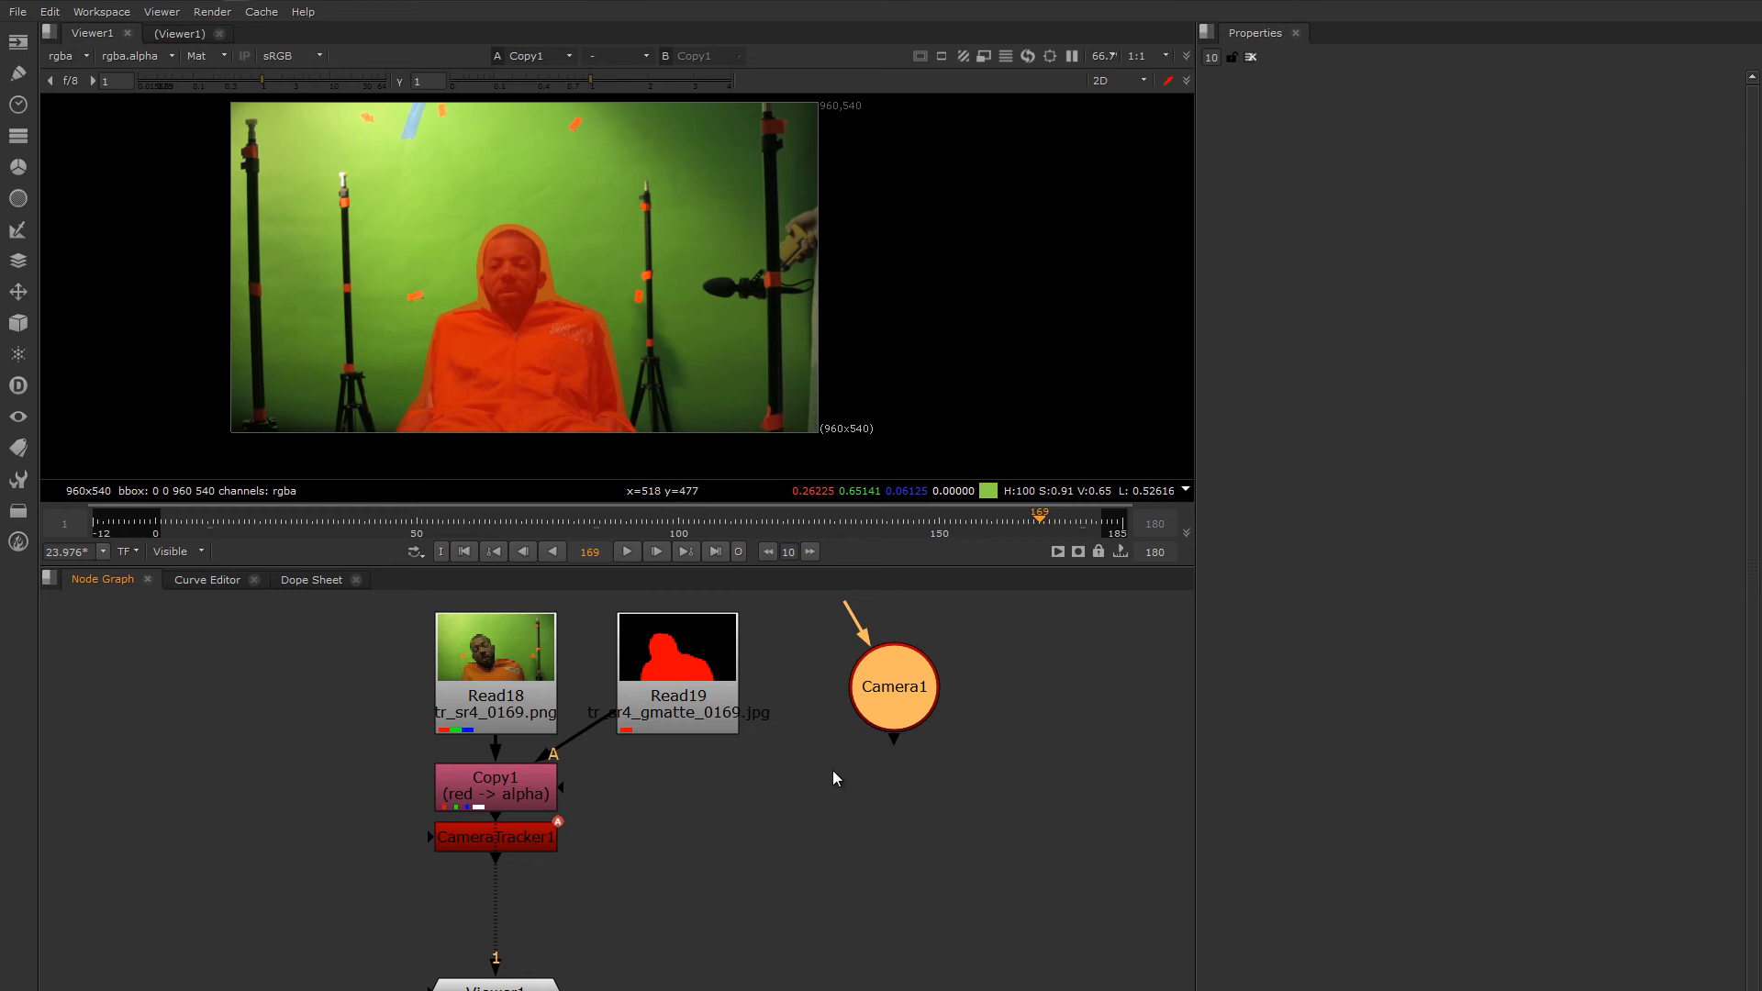
{"action": "middle_click_drag", "start_coordinate": [788, 781], "coordinate": [654, 799]}
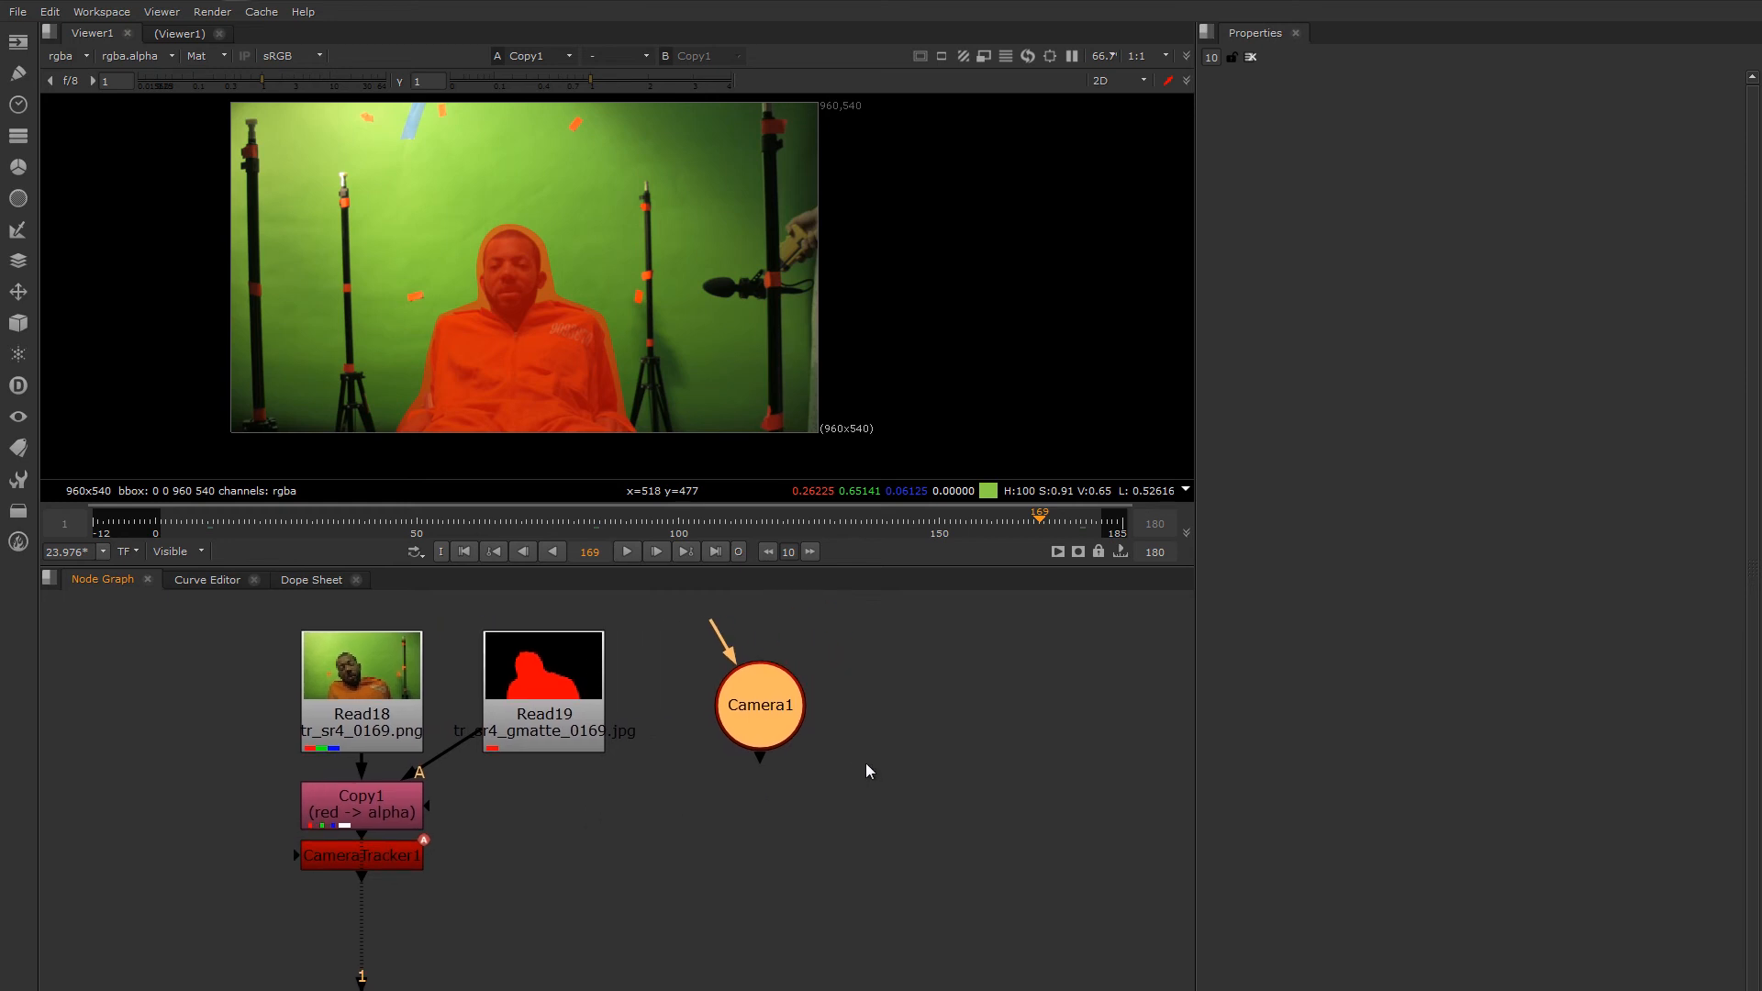
{"action": "double_click", "coordinate": [776, 716]}
{"action": "key", "text": "1"}
{"action": "left_click_drag", "start_coordinate": [549, 376], "coordinate": [881, 260], "text": "ctrl"}
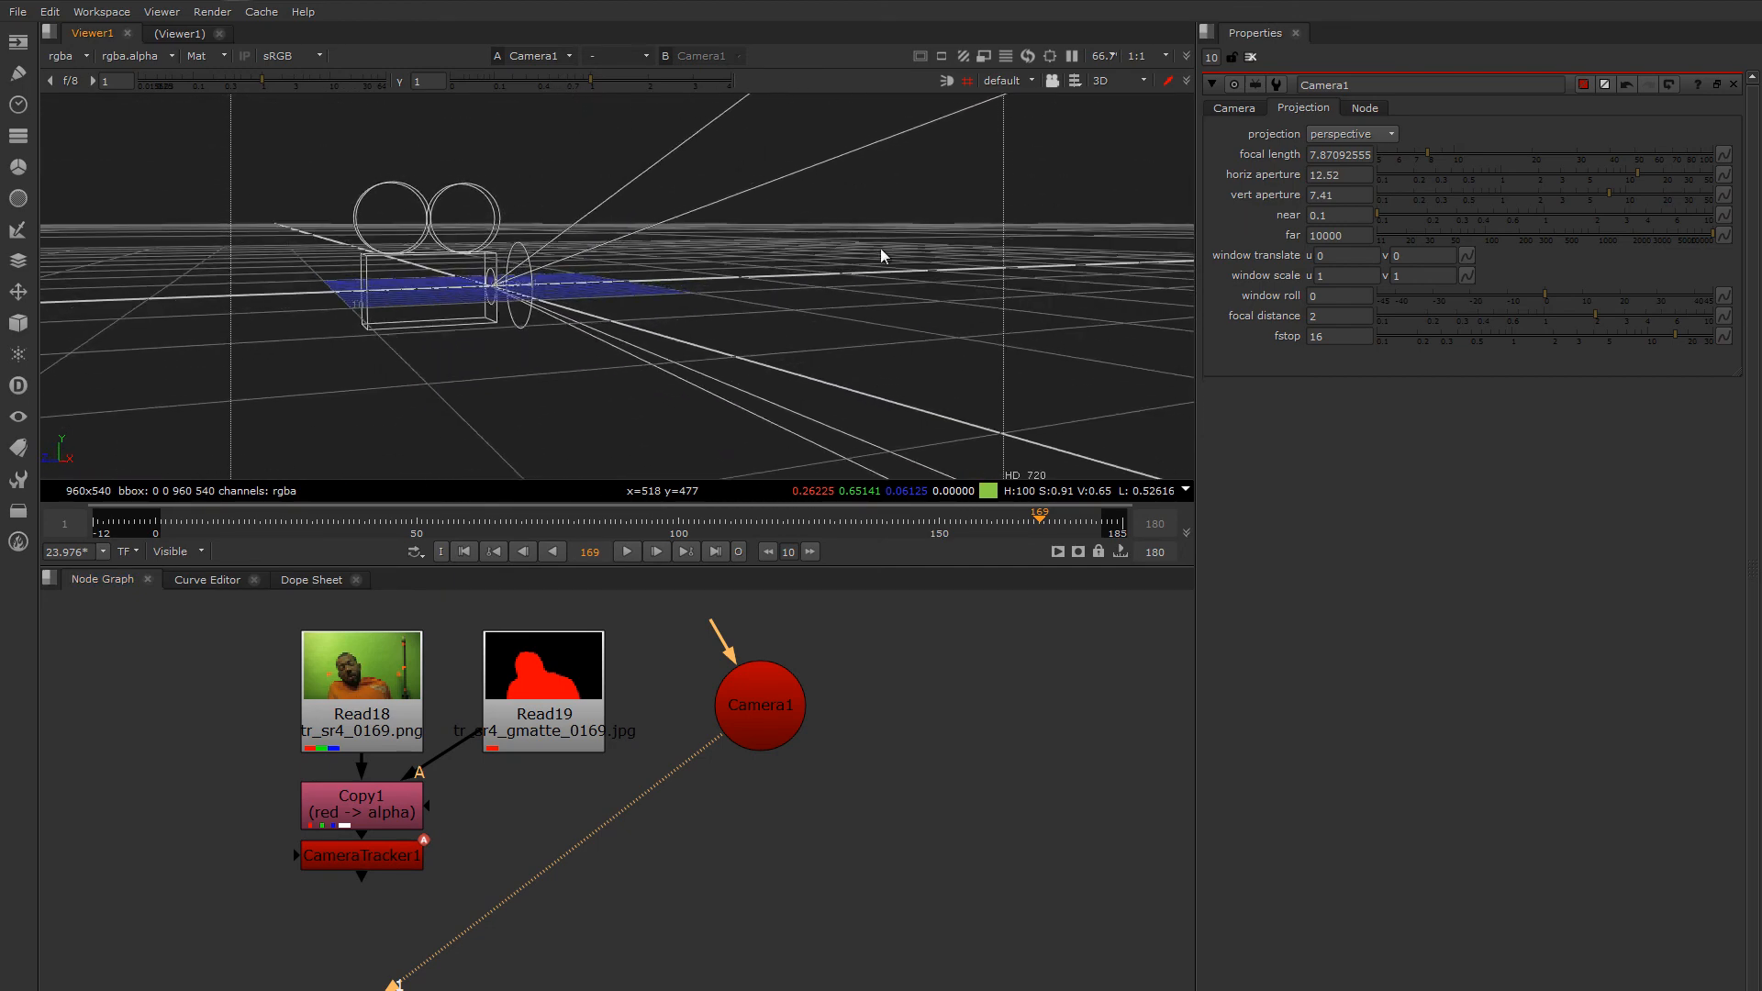
{"action": "left_click_drag", "start_coordinate": [701, 269], "coordinate": [700, 289], "text": "ctrl"}
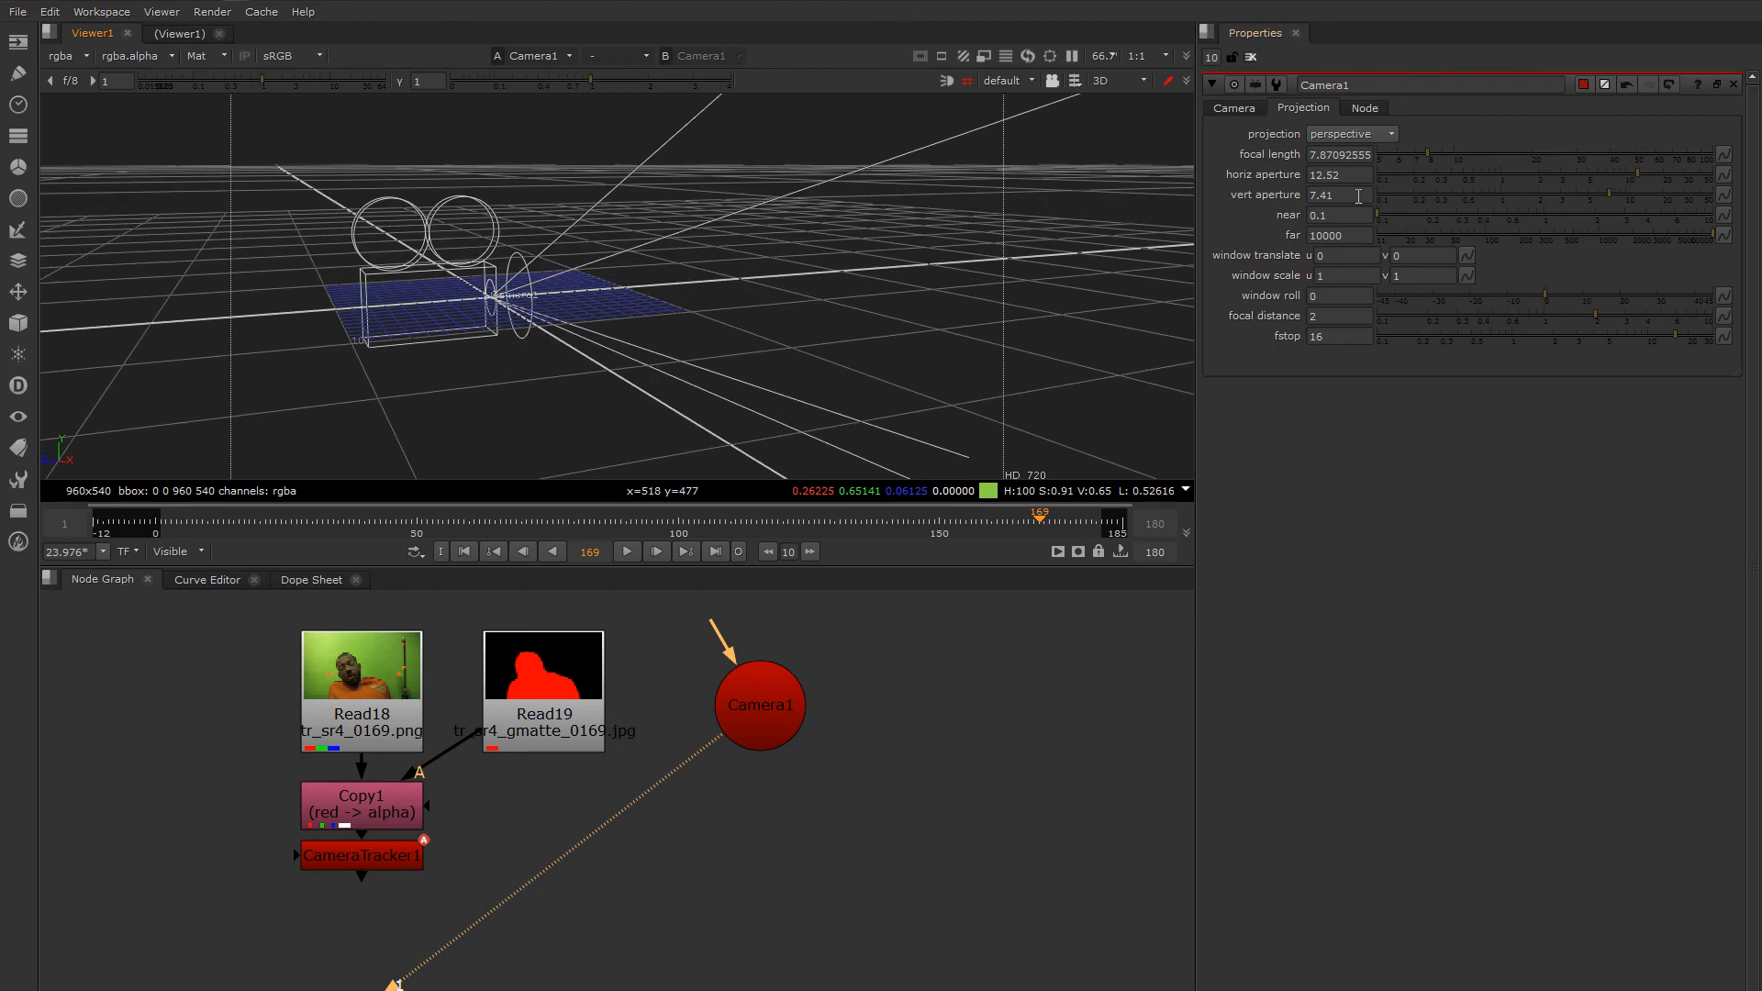
Step: Adjust Camera1's focal length, trying 9 and 8.7 and ending at 10.2
{"action": "mouse_move", "coordinate": [1429, 156]}
{"action": "left_mouse_down"}
{"action": "mouse_move", "coordinate": [1388, 161]}
{"action": "mouse_move", "coordinate": [1478, 158]}
{"action": "mouse_move", "coordinate": [1387, 165]}
{"action": "mouse_move", "coordinate": [1513, 158]}
{"action": "mouse_move", "coordinate": [1443, 170]}
{"action": "left_mouse_up"}
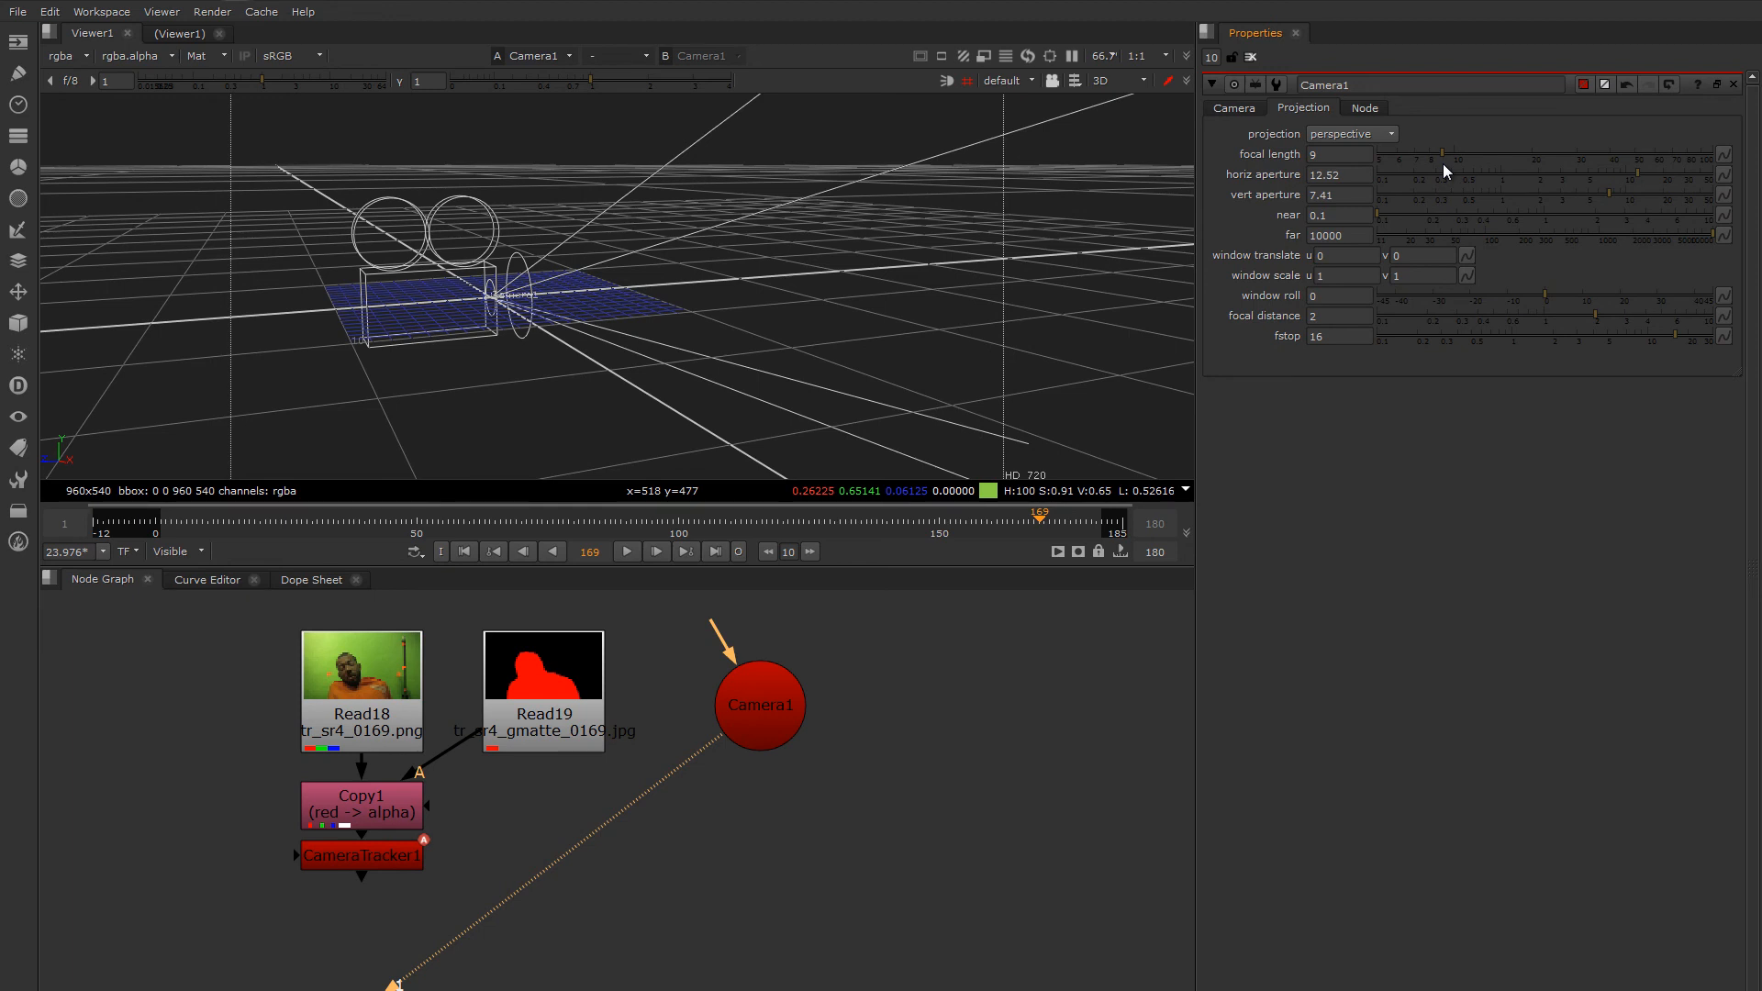
{"action": "mouse_move", "coordinate": [1443, 170]}
{"action": "left_mouse_down"}
{"action": "mouse_move", "coordinate": [1495, 166]}
{"action": "mouse_move", "coordinate": [1396, 173]}
{"action": "mouse_move", "coordinate": [1493, 166]}
{"action": "mouse_move", "coordinate": [1438, 171]}
{"action": "left_mouse_up"}
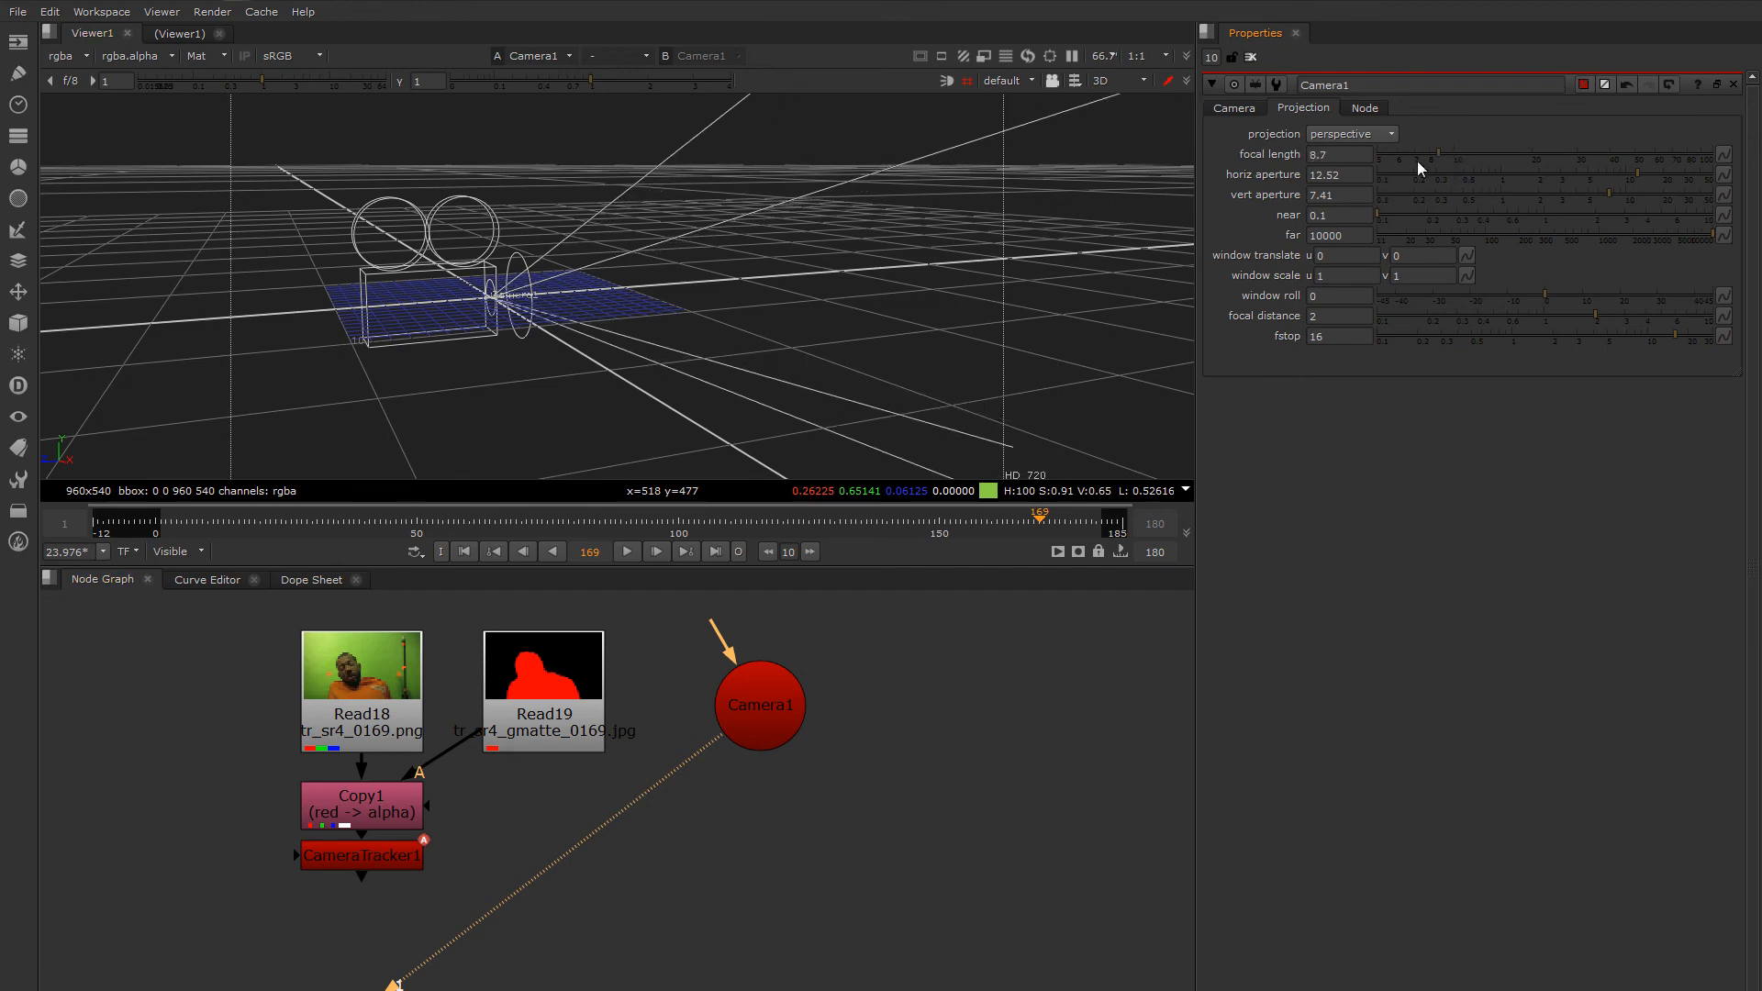
{"action": "left_click_drag", "start_coordinate": [721, 272], "coordinate": [747, 315], "text": "ctrl"}
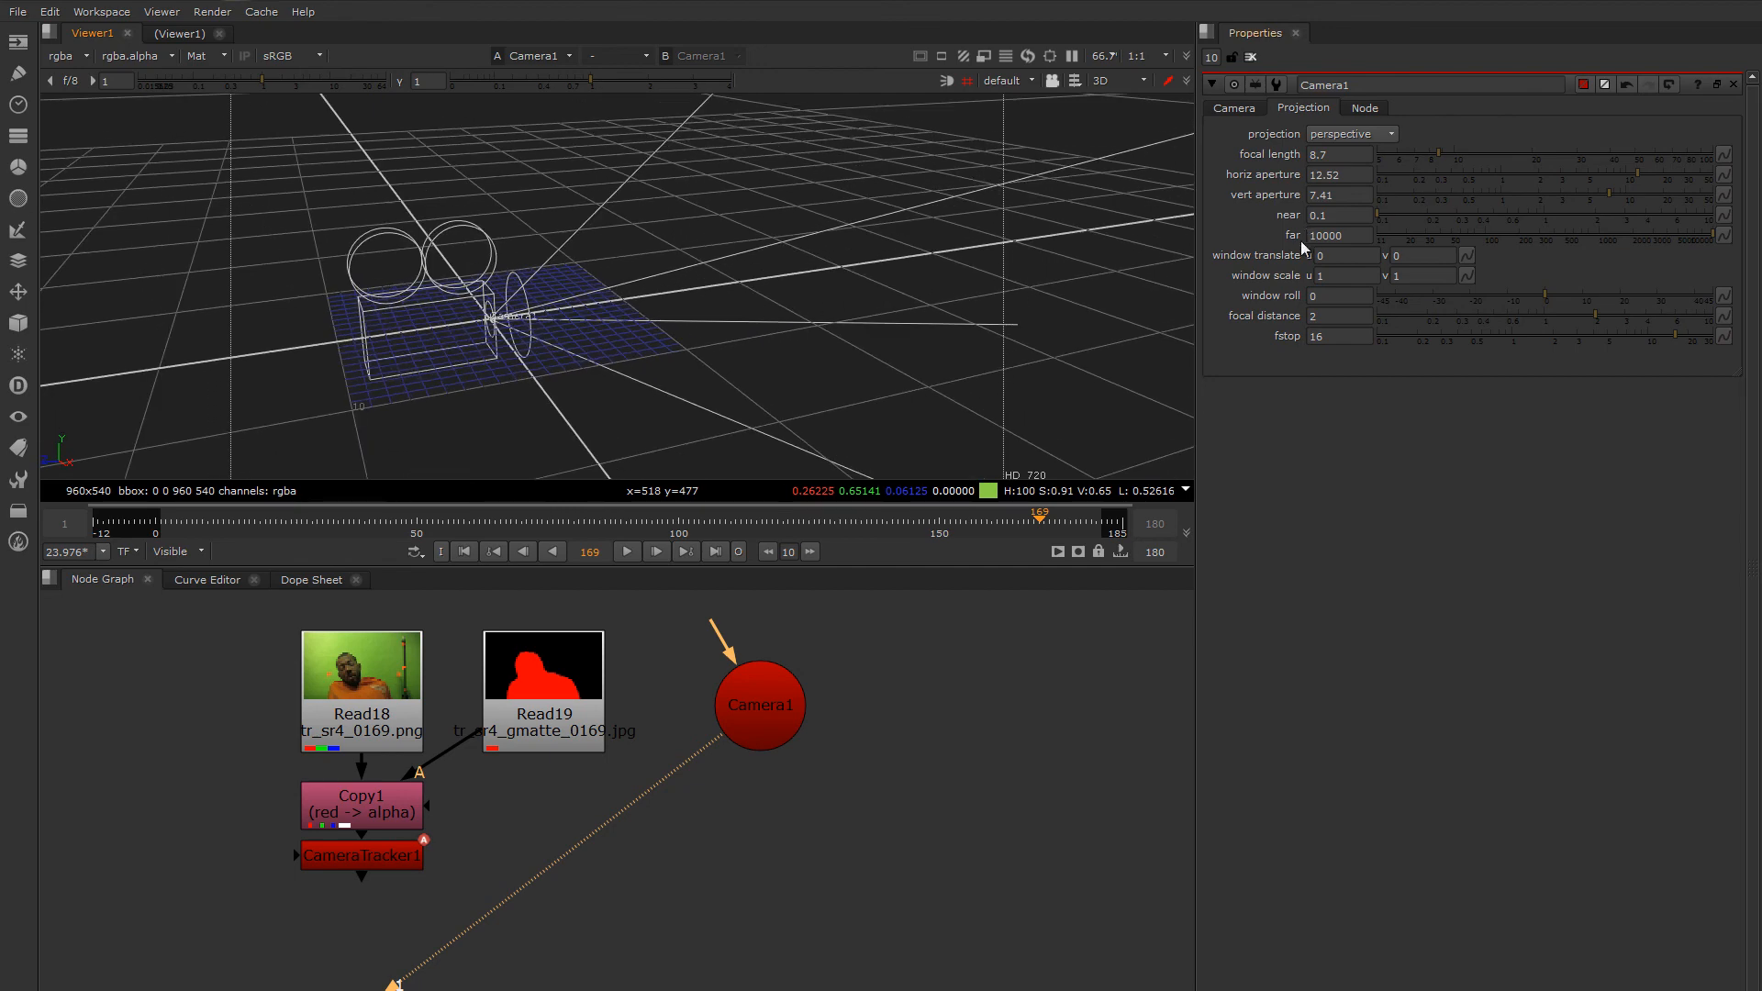
{"action": "left_click_drag", "start_coordinate": [877, 321], "coordinate": [892, 297], "text": "ctrl"}
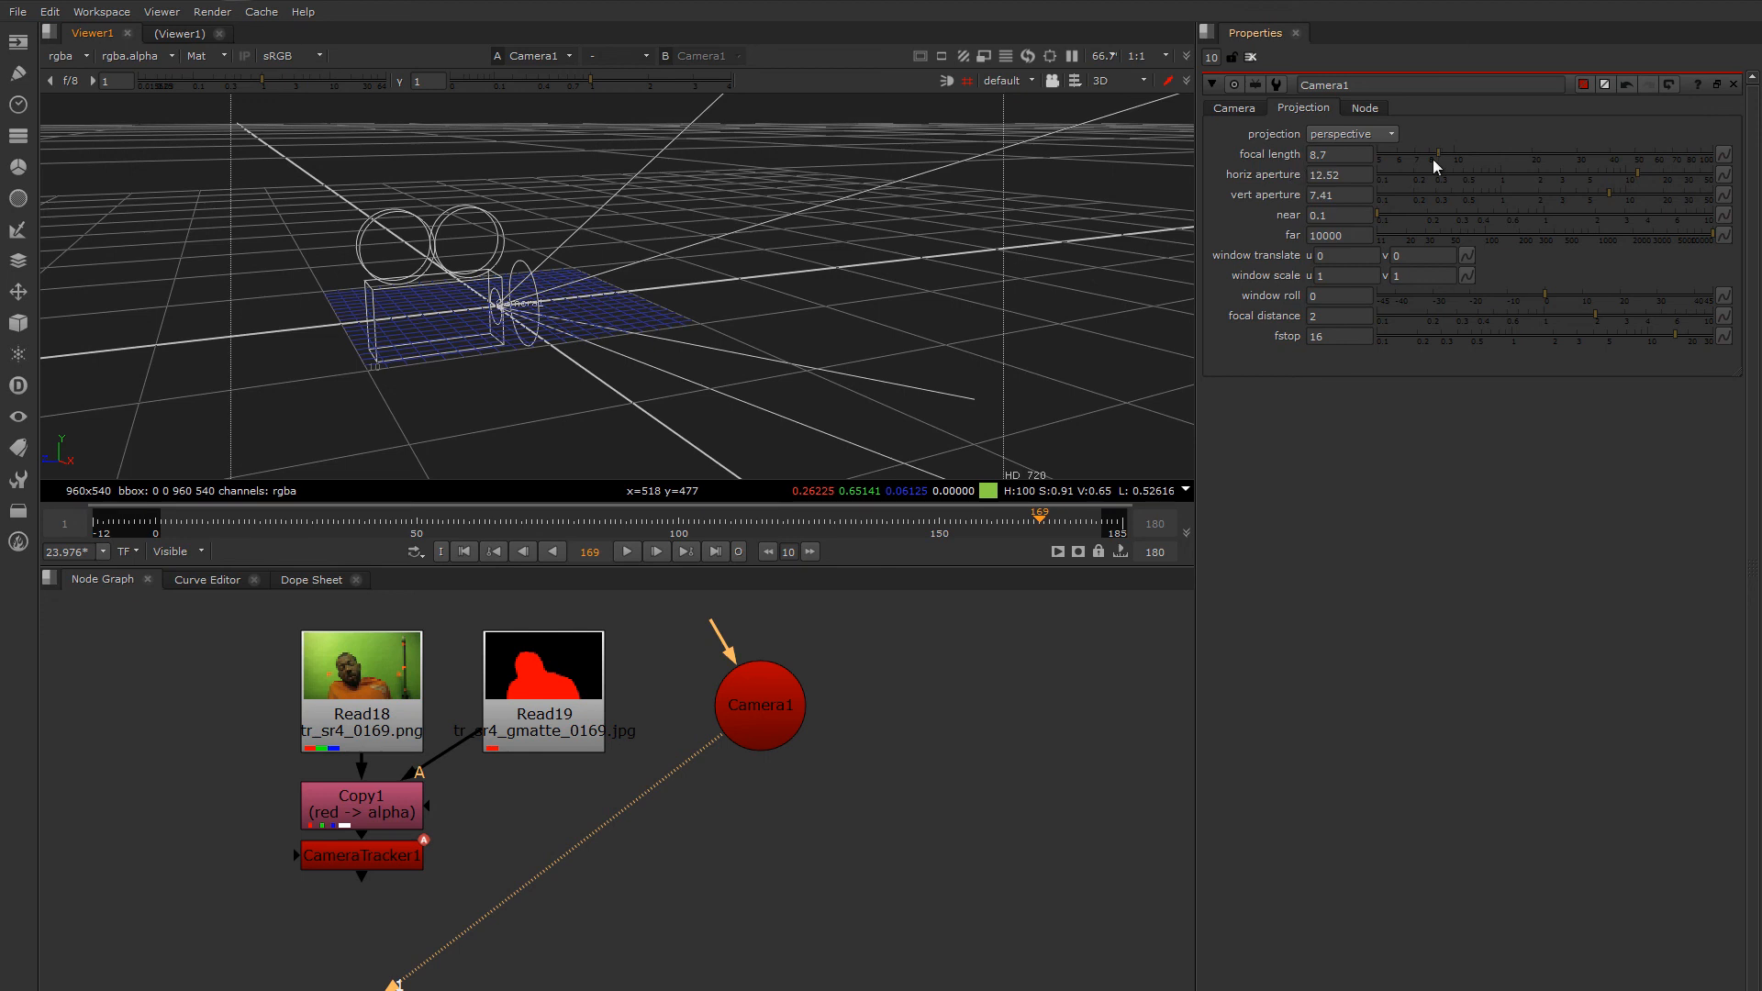
{"action": "mouse_move", "coordinate": [1437, 156]}
{"action": "left_mouse_down"}
{"action": "mouse_move", "coordinate": [1376, 165]}
{"action": "mouse_move", "coordinate": [1517, 165]}
{"action": "mouse_move", "coordinate": [1456, 166]}
{"action": "left_mouse_up"}
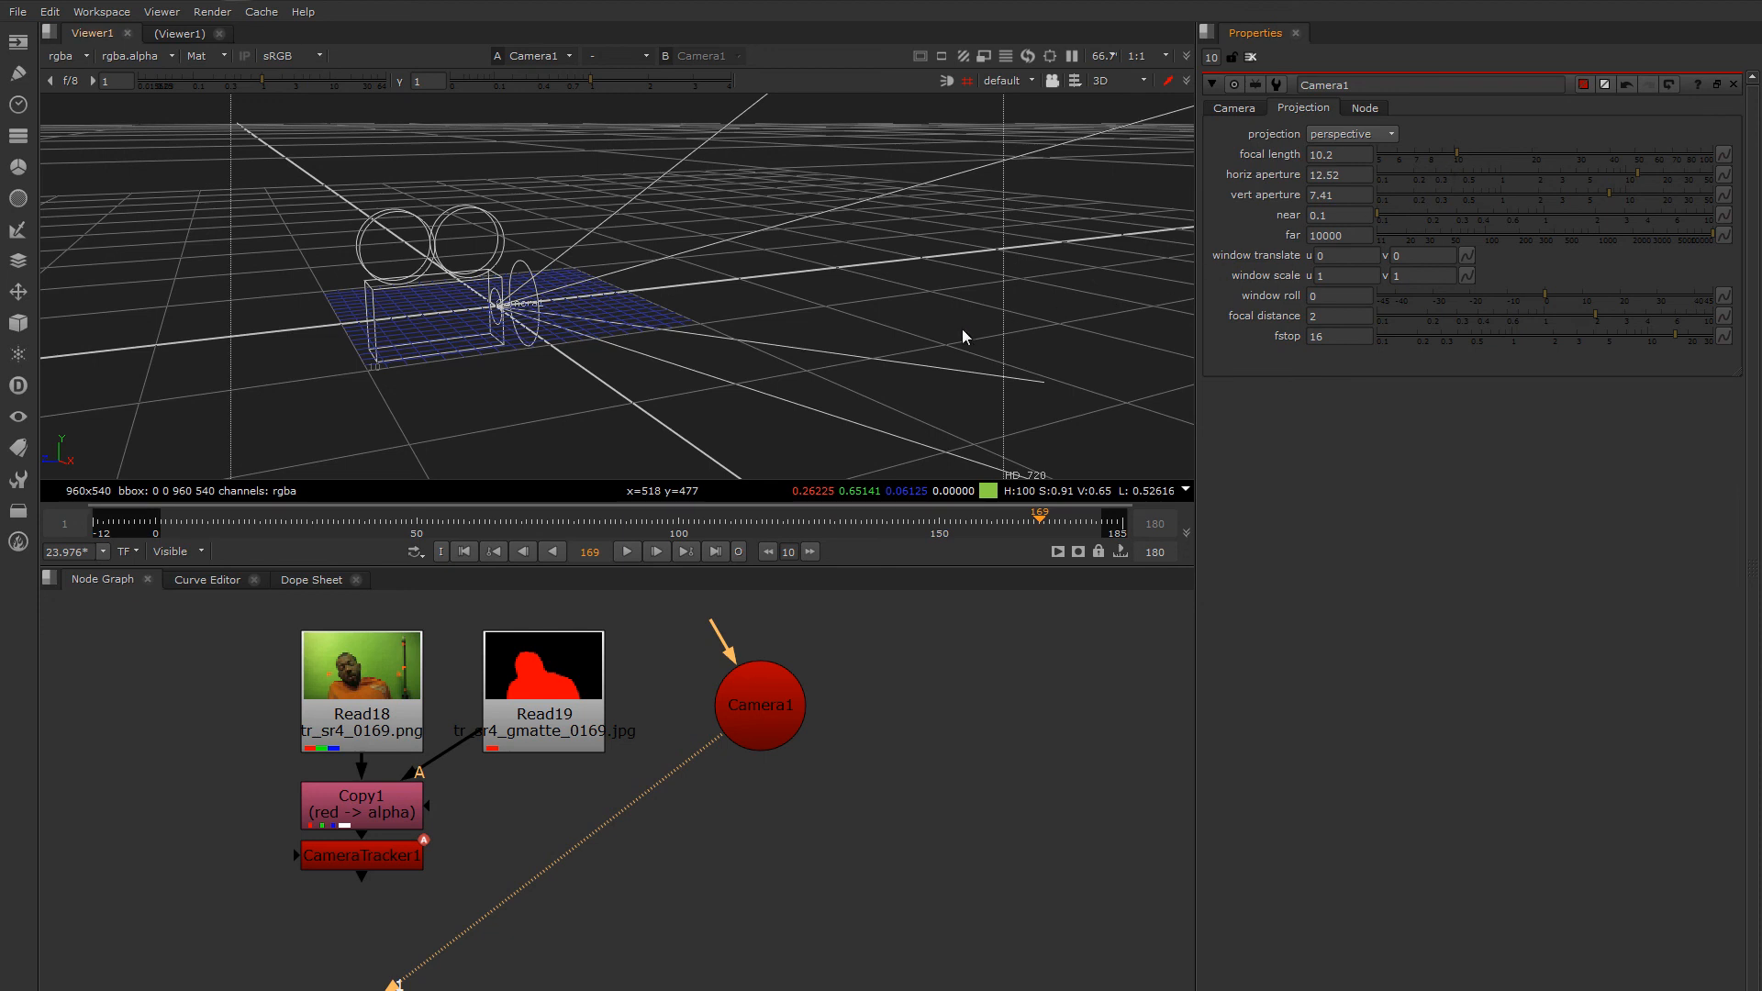
Step: View the Copy1 footage again and scrub to frame 84
{"action": "left_click", "coordinate": [380, 811]}
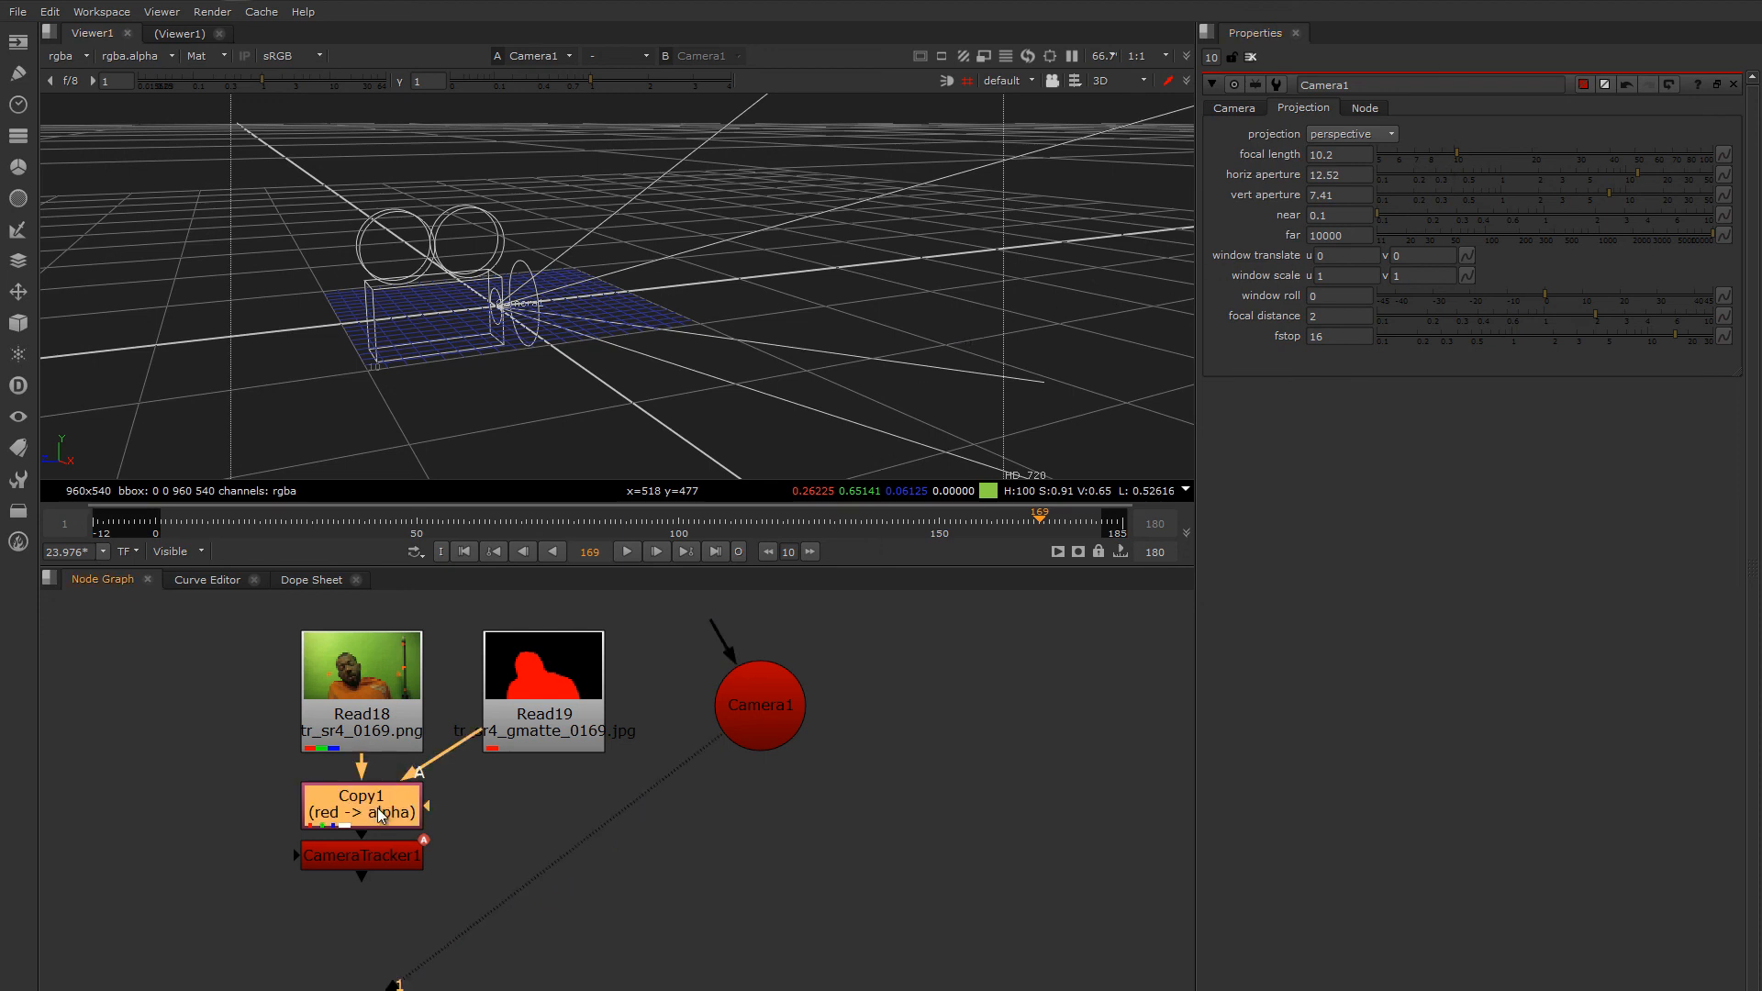
{"action": "key", "text": "1"}
{"action": "left_click_drag", "start_coordinate": [463, 520], "coordinate": [596, 521]}
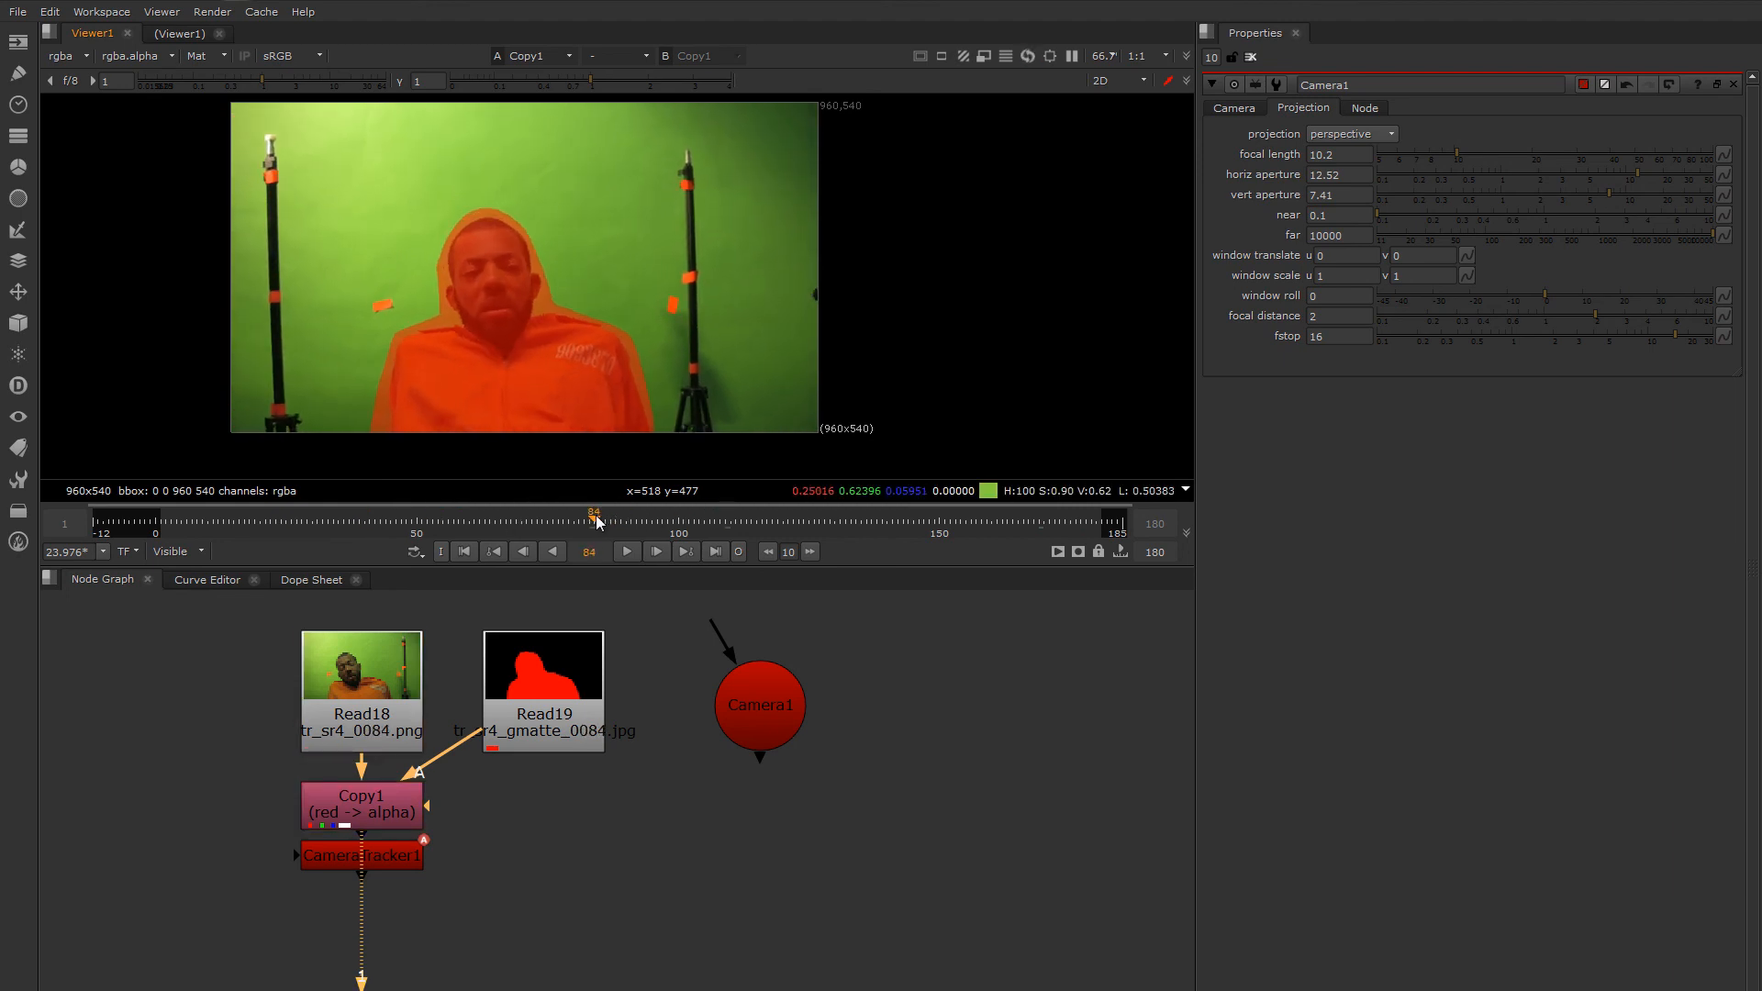